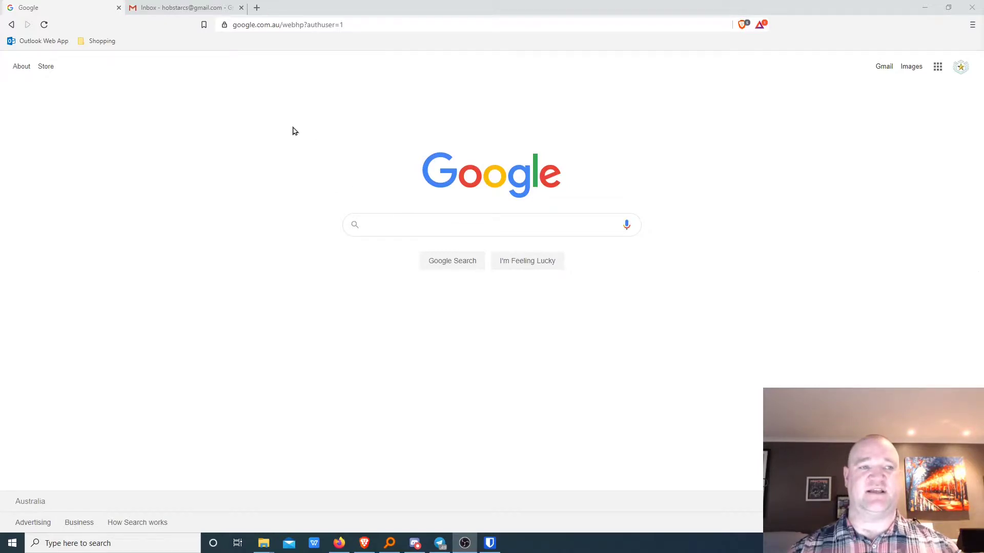
Google 'face book' and open the 'Facebook - Log In or Sign Up' result
{"action": "left_click", "coordinate": [176, 9]}
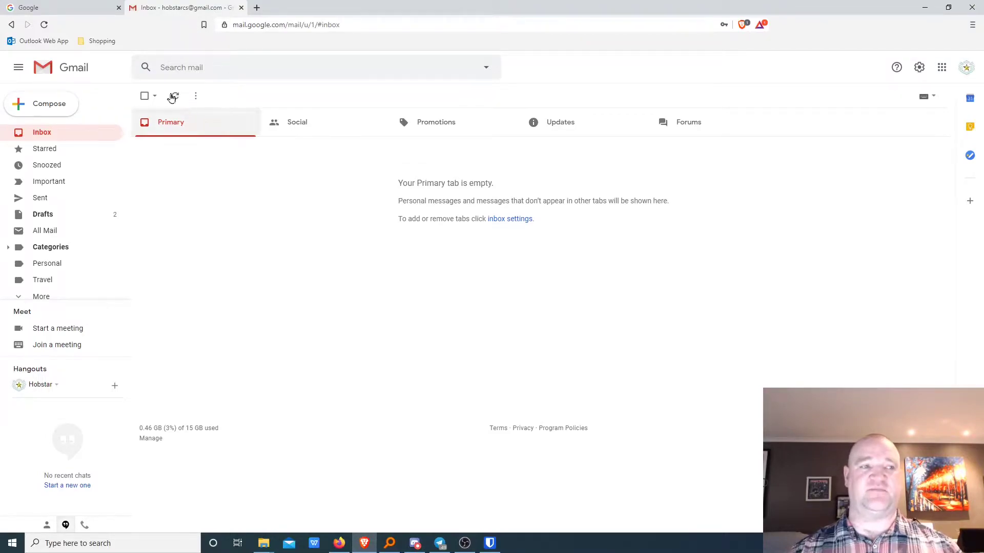
{"action": "left_click", "coordinate": [65, 7]}
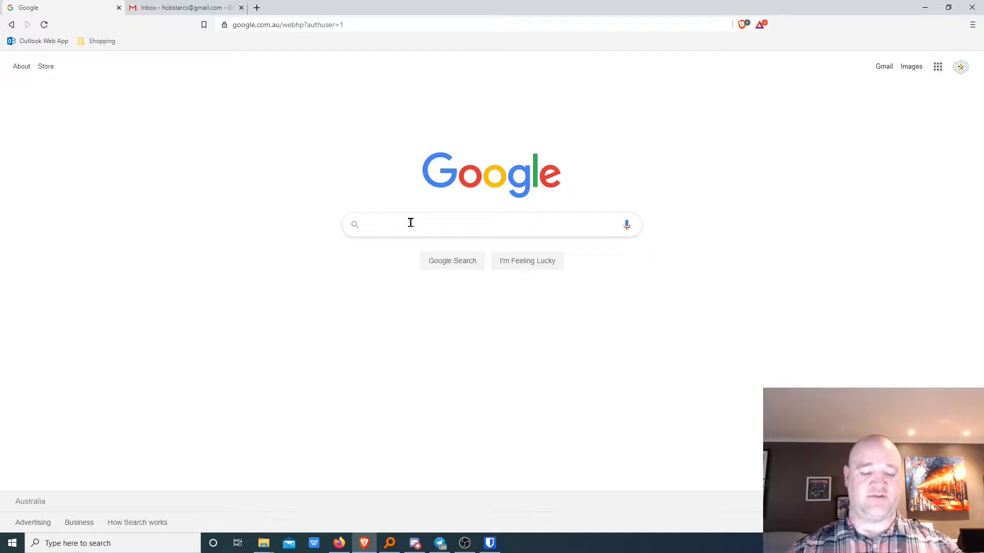
{"action": "type", "text": "face book"}
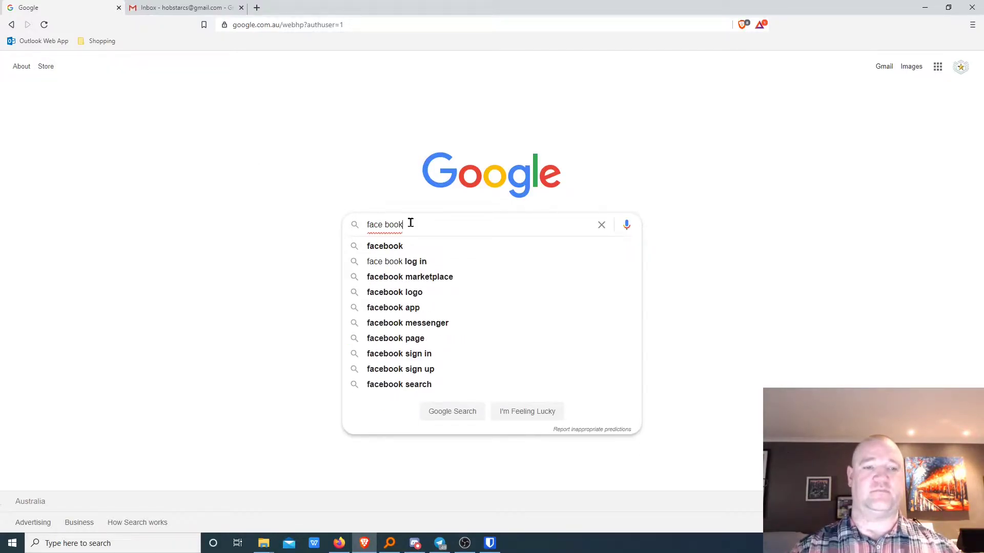
{"action": "key", "text": "Return"}
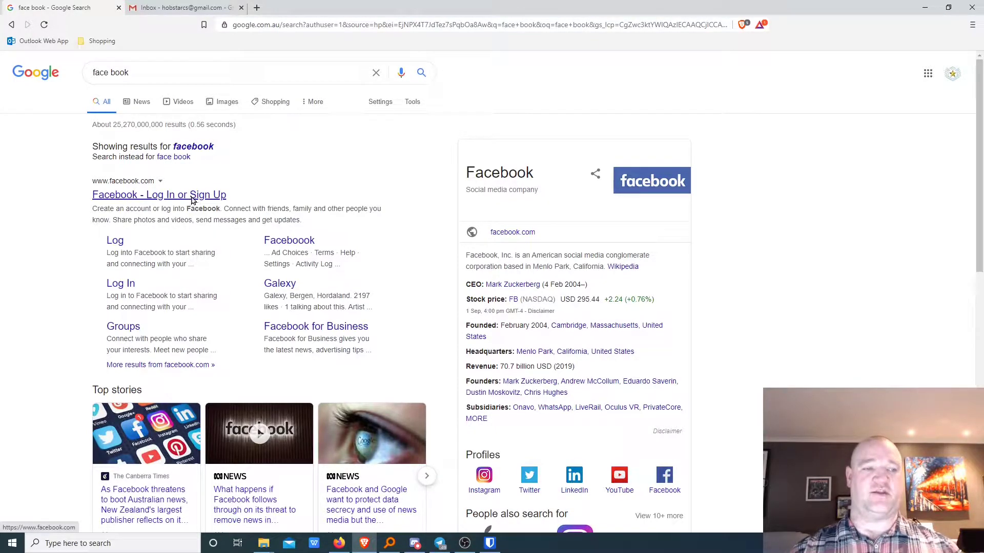
{"action": "left_click", "coordinate": [217, 199]}
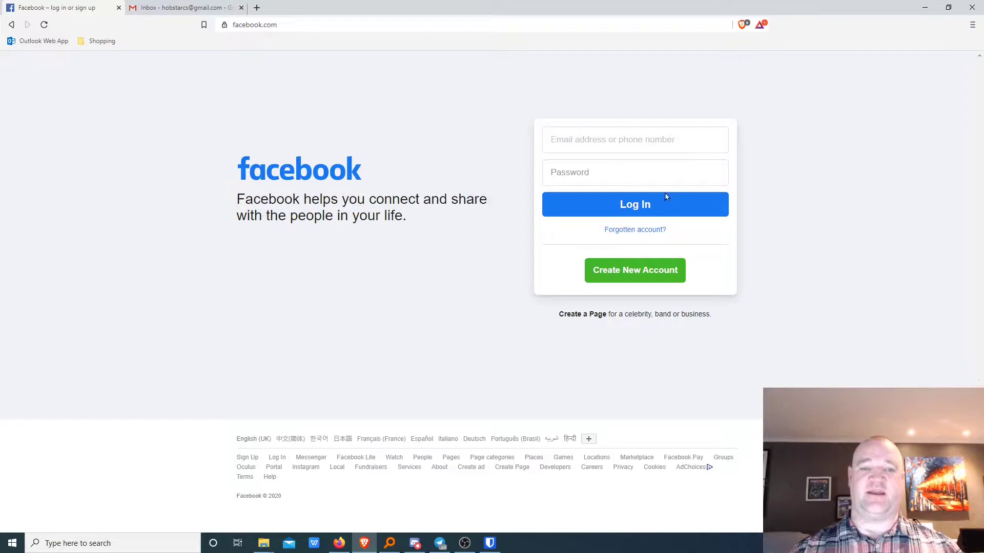
Start a new account and enter the first name, surname, e-mail address twice, and a new password
{"action": "left_click", "coordinate": [635, 277]}
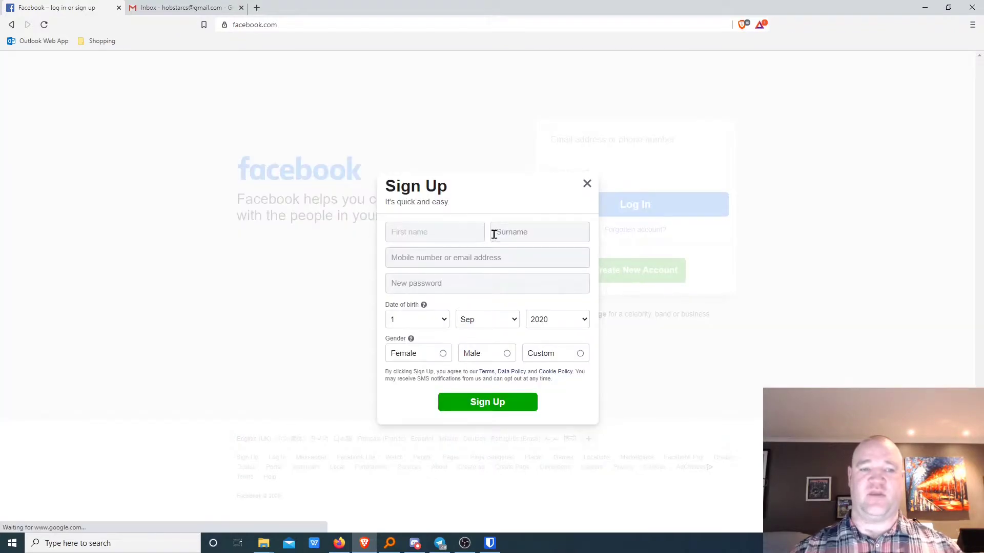
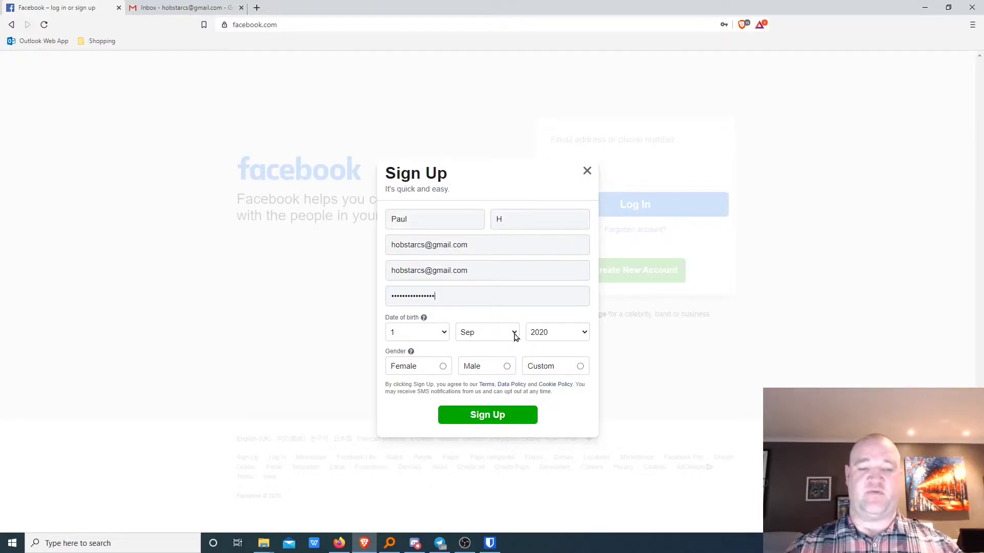
Set the birth year to 2000 and the gender to Male
{"action": "left_click", "coordinate": [586, 334]}
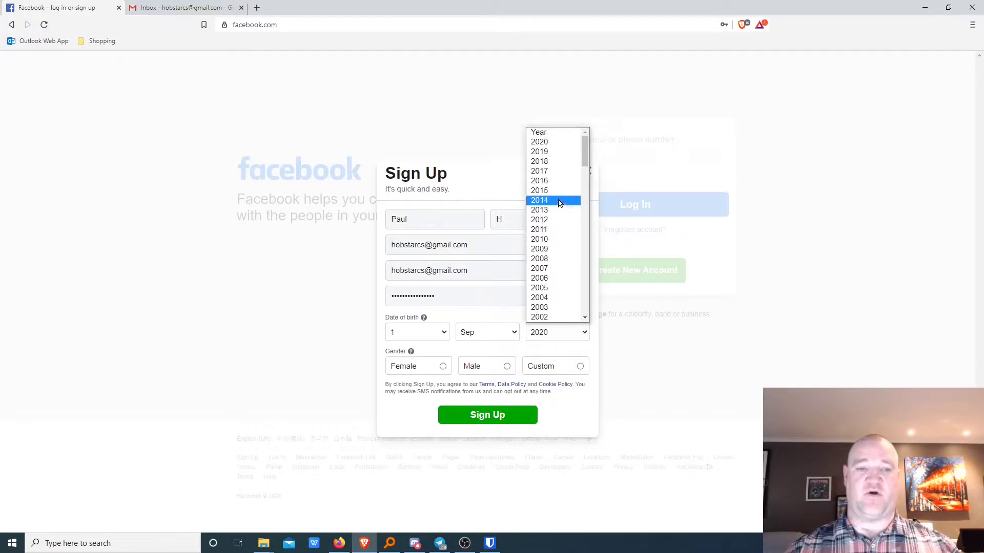
{"action": "left_click", "coordinate": [567, 145]}
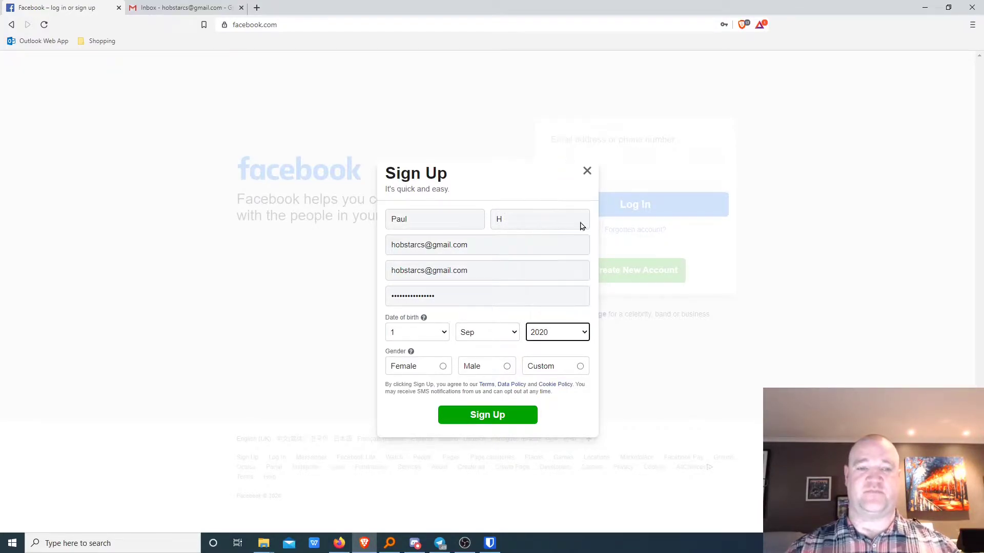
{"action": "left_click", "coordinate": [583, 332]}
{"action": "scroll", "coordinate": [578, 298], "scroll_direction": "down", "scroll_amount": 3}
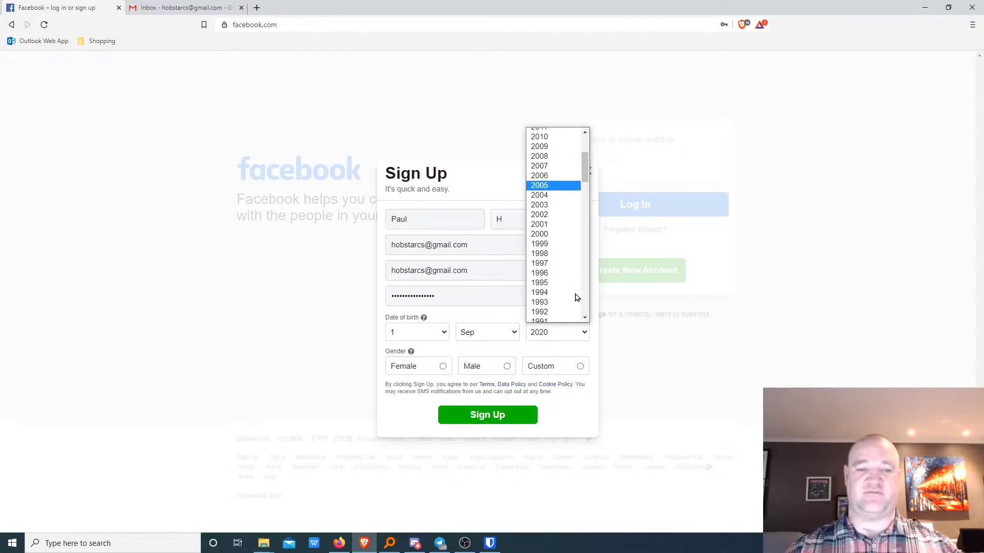
{"action": "left_click", "coordinate": [562, 234]}
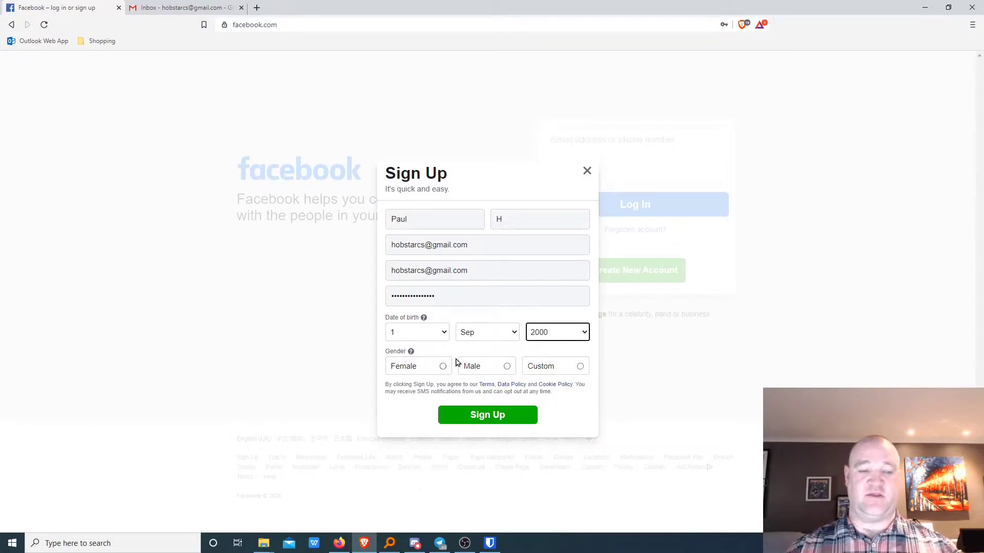
{"action": "left_click", "coordinate": [507, 367]}
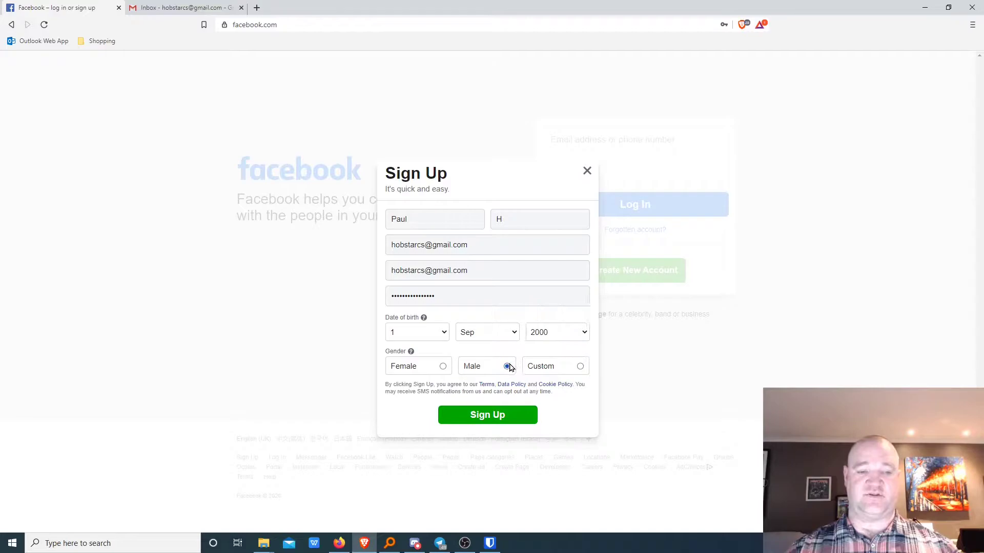
Submit the sign-up form, fix the surname flagged as too short, and resubmit
{"action": "left_click", "coordinate": [491, 418]}
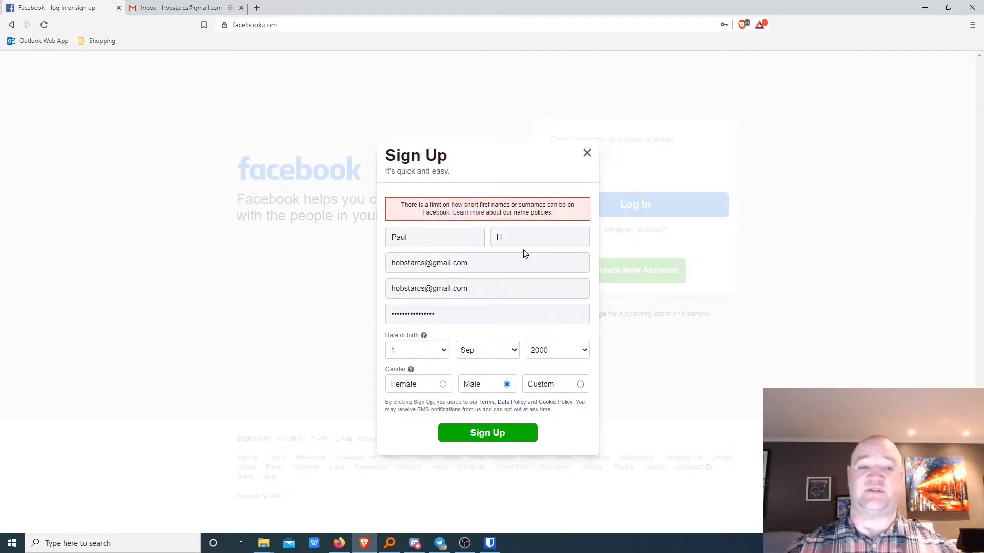
{"action": "left_click", "coordinate": [549, 240]}
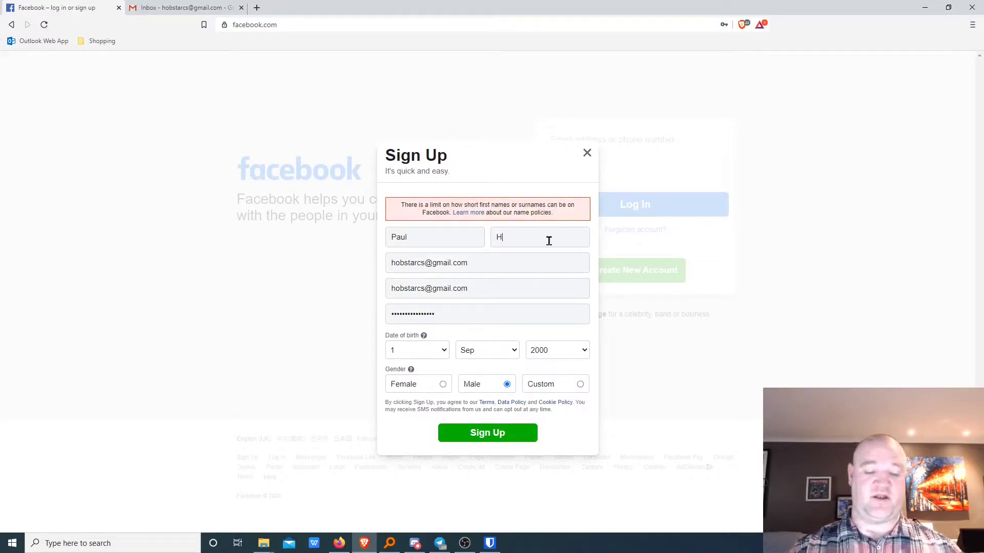
{"action": "left_click", "coordinate": [489, 434]}
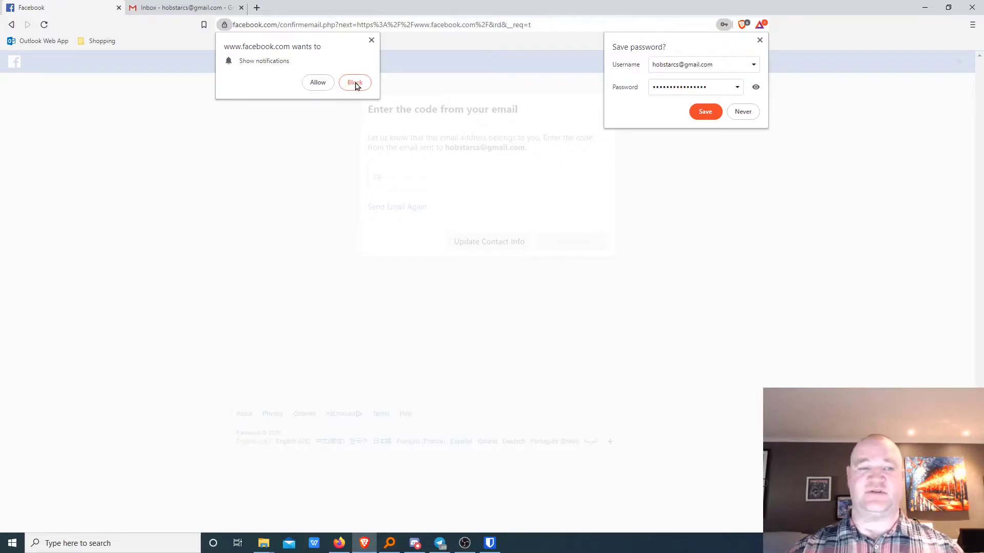
{"action": "left_click", "coordinate": [355, 83]}
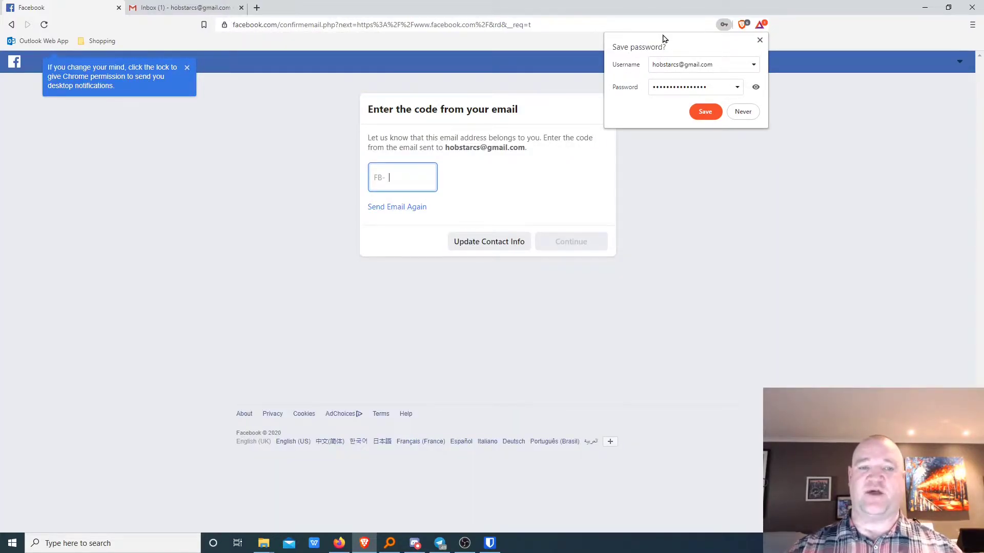
{"action": "left_click", "coordinate": [751, 117]}
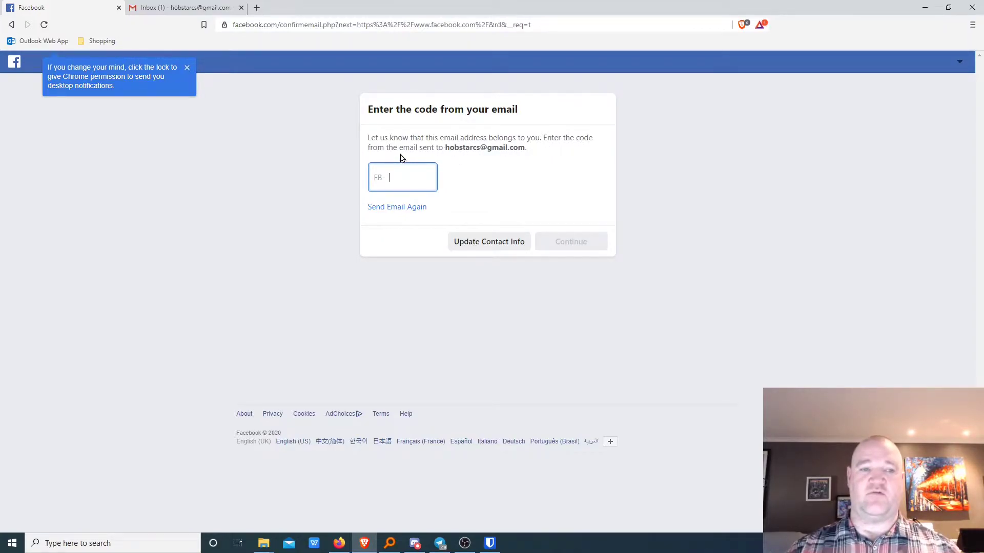
Read the Facebook confirmation-code e-mail in Gmail, then return to the Facebook tab
{"action": "left_click", "coordinate": [168, 10]}
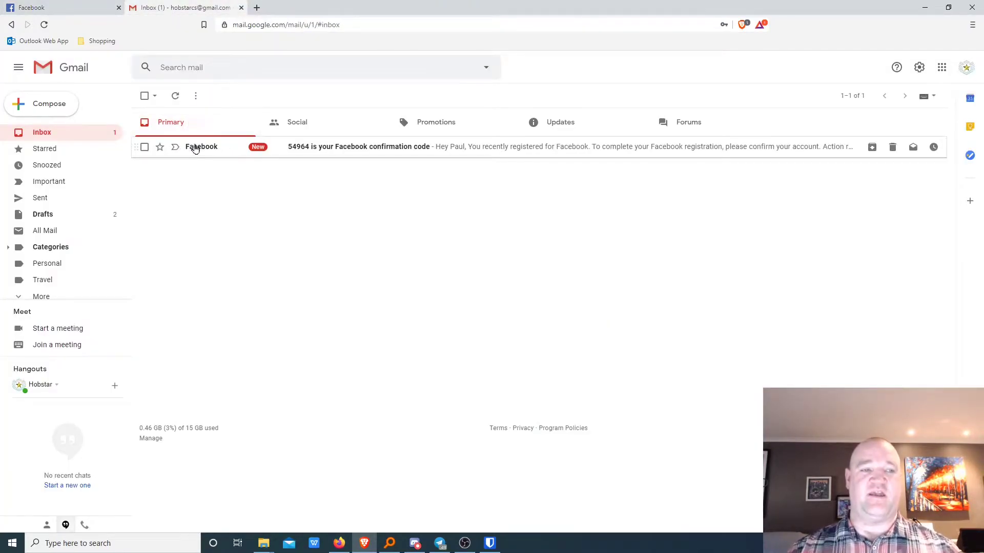
{"action": "left_click", "coordinate": [298, 153]}
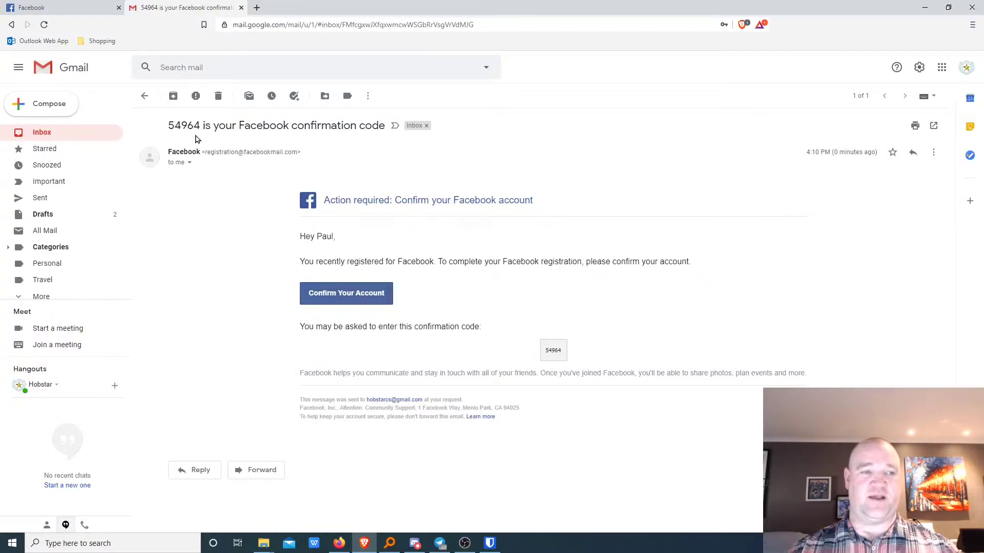
{"action": "left_click", "coordinate": [65, 7]}
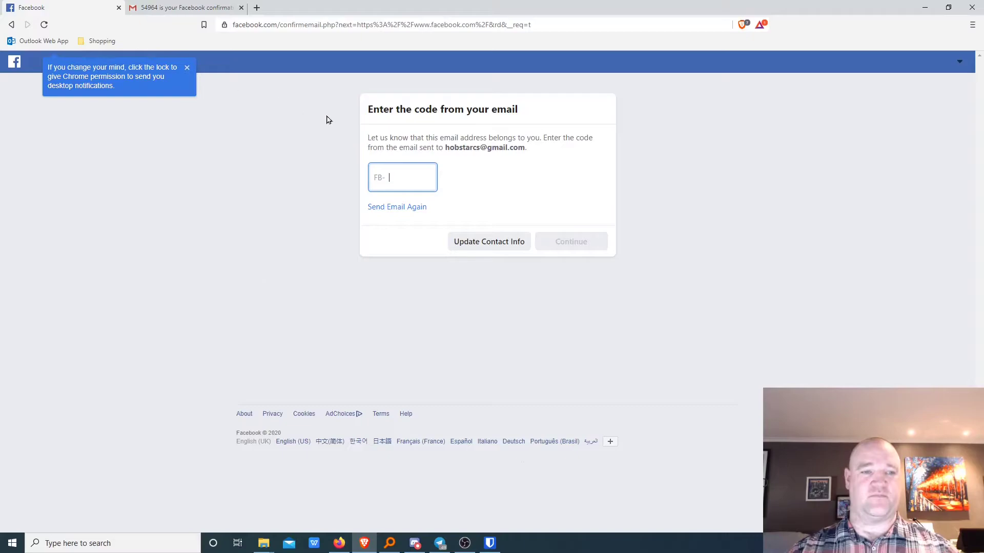
Enter the confirmation code from the e-mail in the FB- field, then go back to Gmail
{"action": "left_click", "coordinate": [411, 171]}
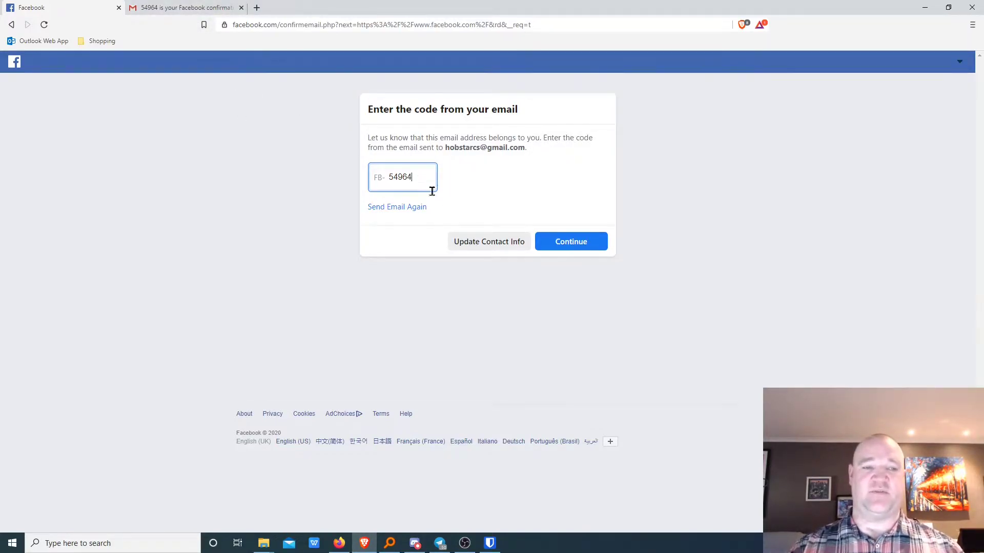
{"action": "key", "text": "ctrl+Tab"}
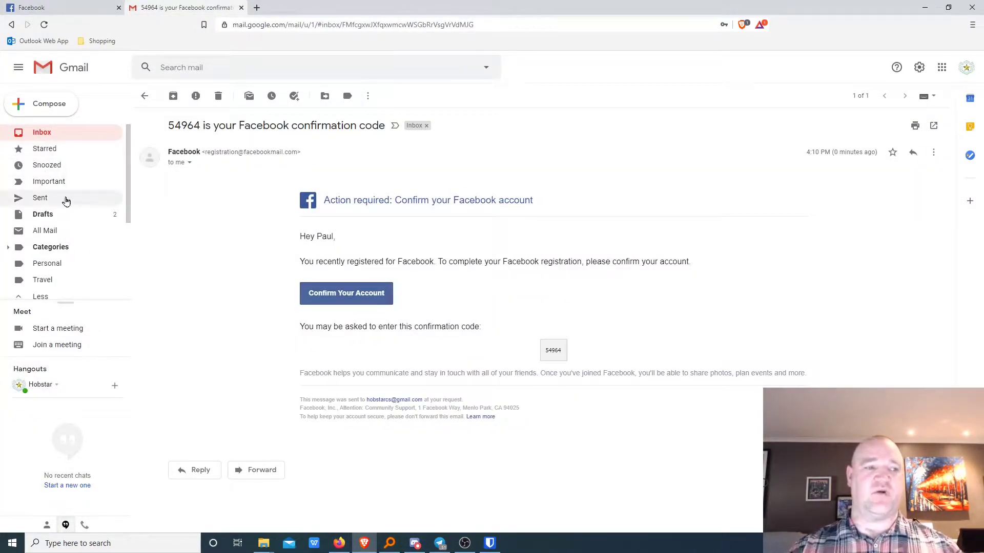
Check Gmail's Spam folder, then return to the Inbox holding the Facebook code e-mail
{"action": "scroll", "coordinate": [61, 209], "scroll_direction": "down", "scroll_amount": 1}
{"action": "scroll", "coordinate": [60, 208], "scroll_direction": "down", "scroll_amount": 1}
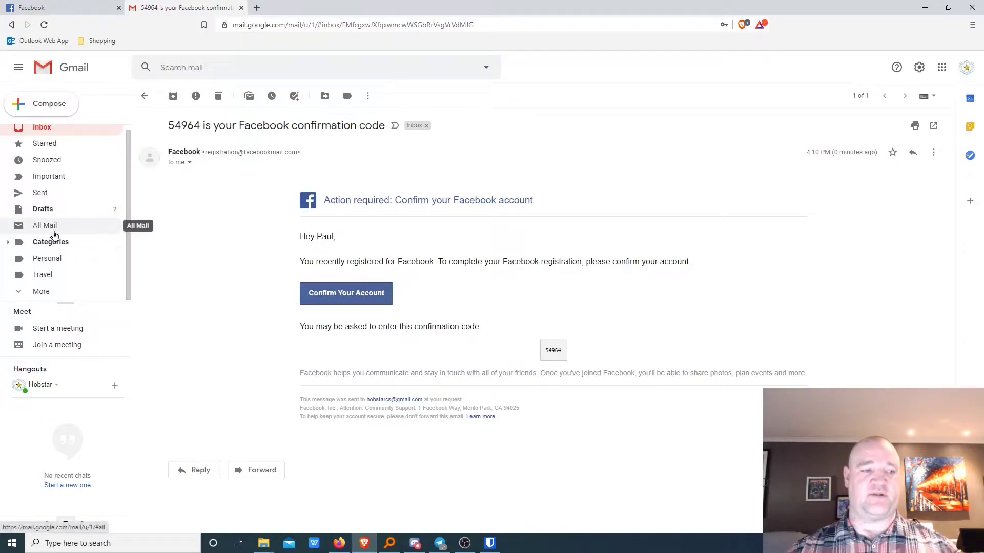
{"action": "left_click", "coordinate": [41, 293]}
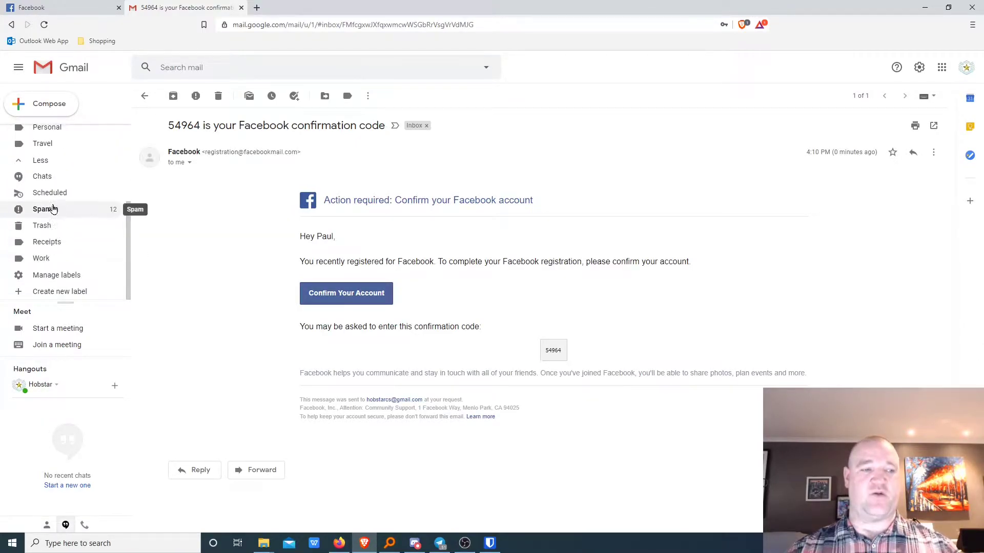
{"action": "left_click", "coordinate": [42, 210]}
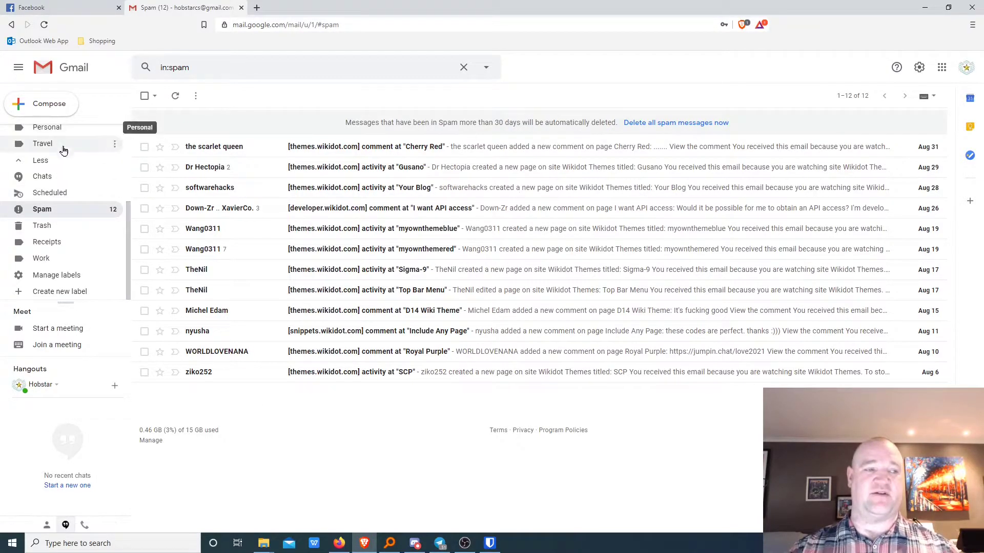
{"action": "scroll", "coordinate": [73, 163], "scroll_direction": "up", "scroll_amount": 2}
{"action": "scroll", "coordinate": [72, 163], "scroll_direction": "up", "scroll_amount": 1}
{"action": "left_click", "coordinate": [42, 133]}
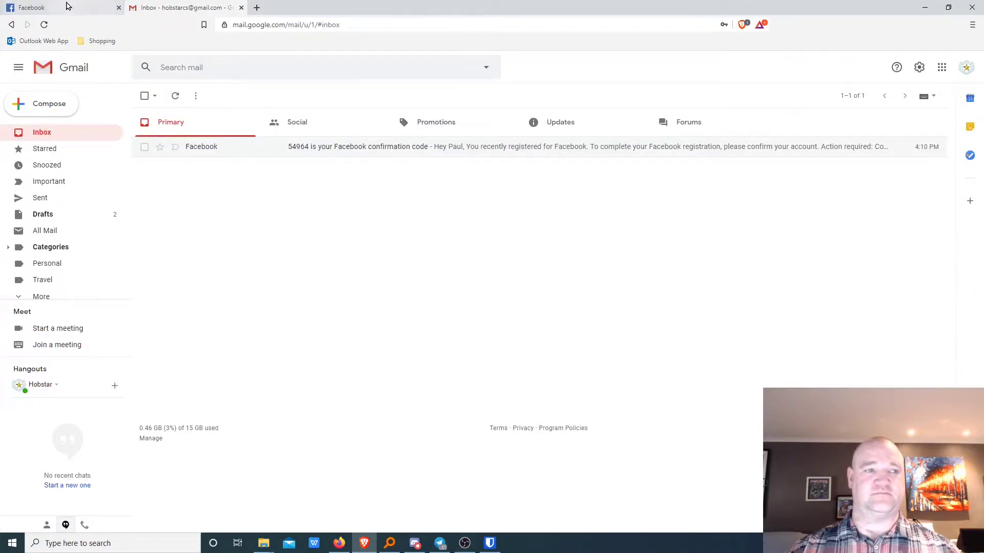
Submit the confirmation code on Facebook and acknowledge the Account Confirmed dialog
{"action": "left_click", "coordinate": [71, 7]}
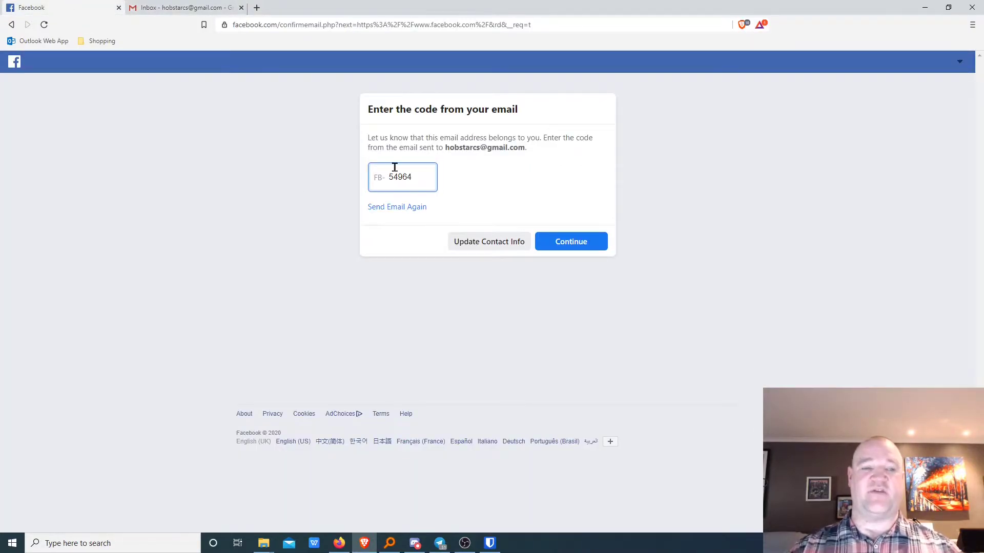
{"action": "left_click", "coordinate": [578, 241]}
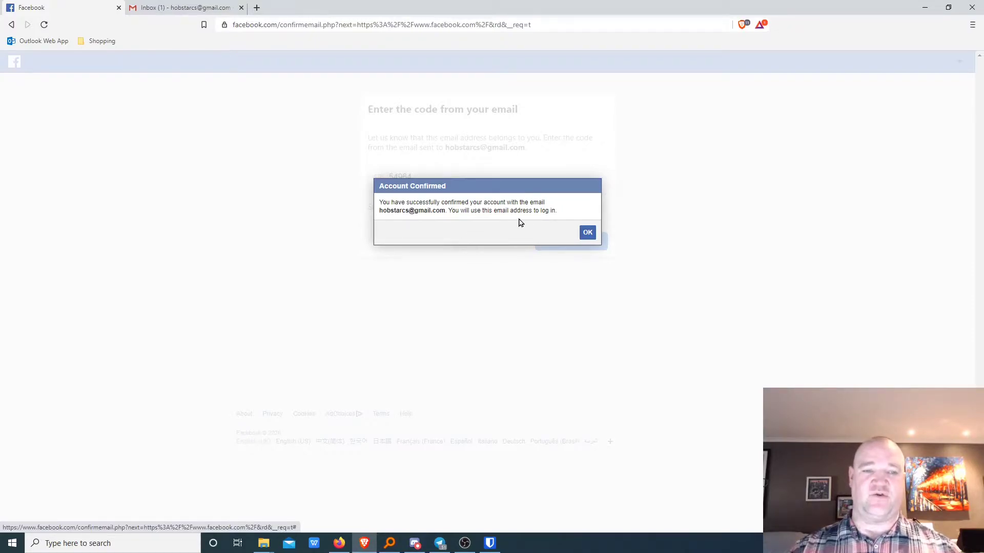
{"action": "left_click", "coordinate": [588, 233]}
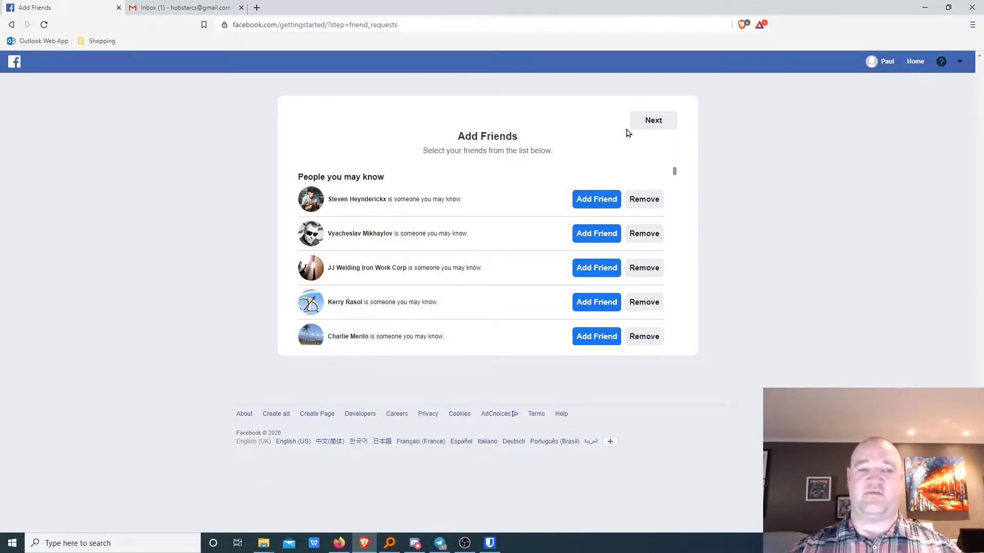
Skip the Add Friends step and look over the Welcome to Facebook getting-started page
{"action": "left_click", "coordinate": [656, 120]}
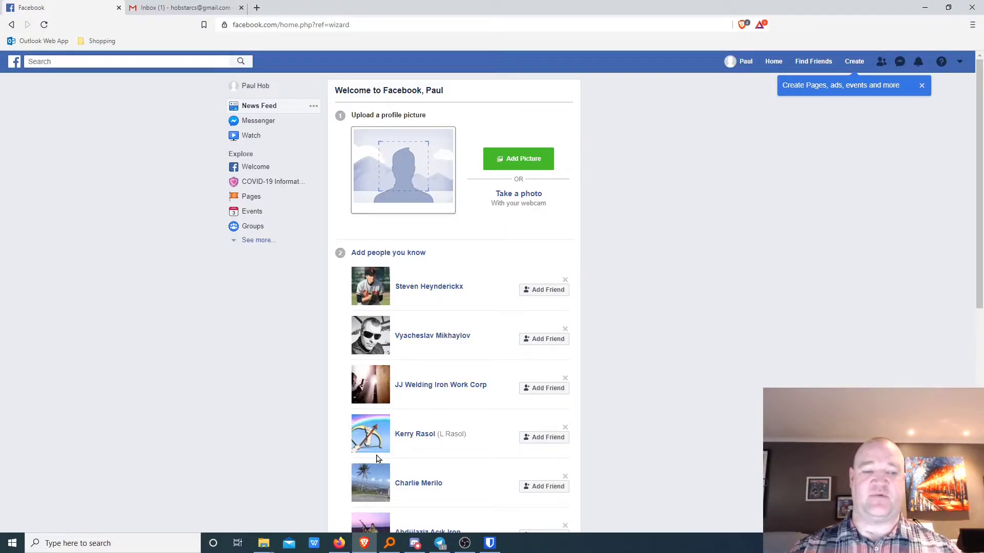
{"action": "scroll", "coordinate": [424, 351], "scroll_direction": "down", "scroll_amount": 2}
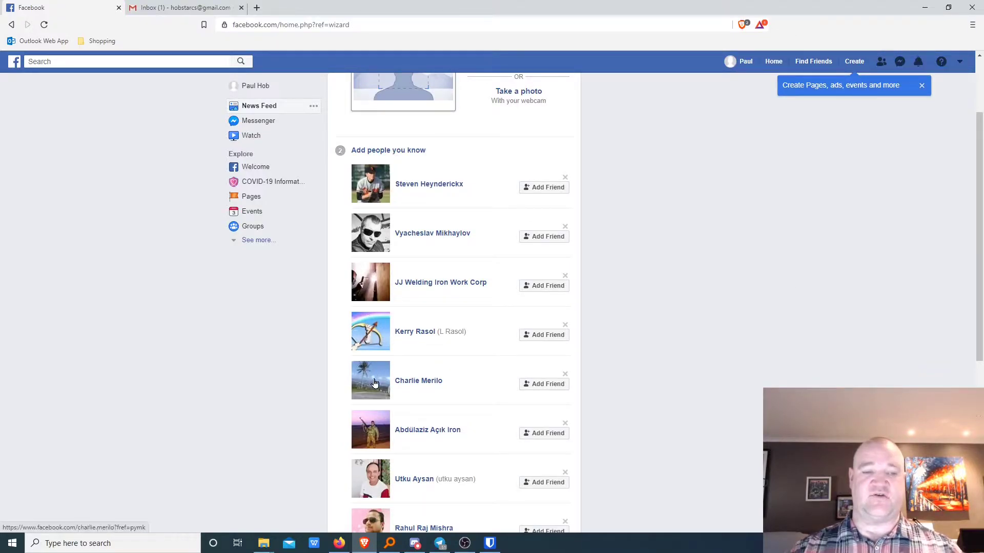
{"action": "scroll", "coordinate": [376, 380], "scroll_direction": "down", "scroll_amount": 4}
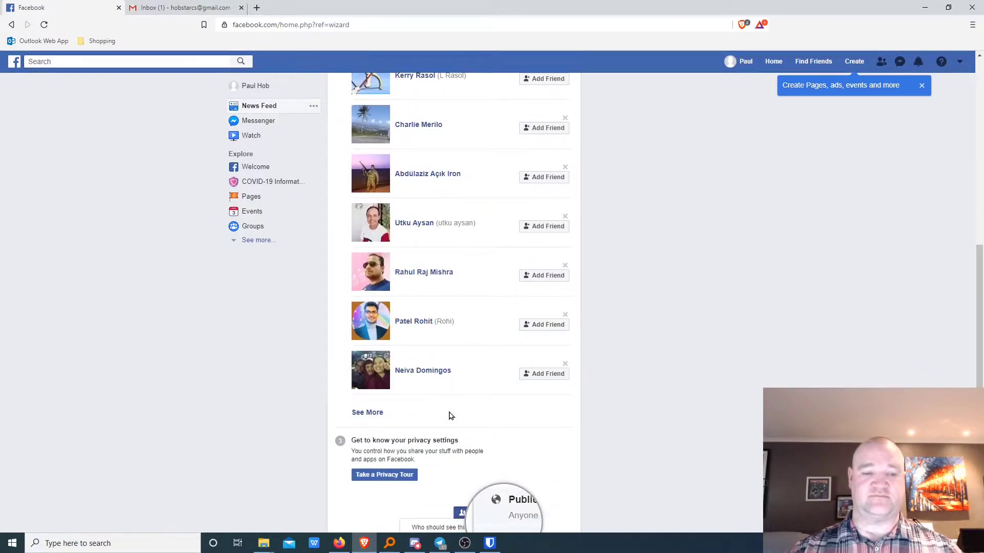
{"action": "scroll", "coordinate": [450, 416], "scroll_direction": "up", "scroll_amount": 2}
{"action": "scroll", "coordinate": [451, 413], "scroll_direction": "up", "scroll_amount": 5}
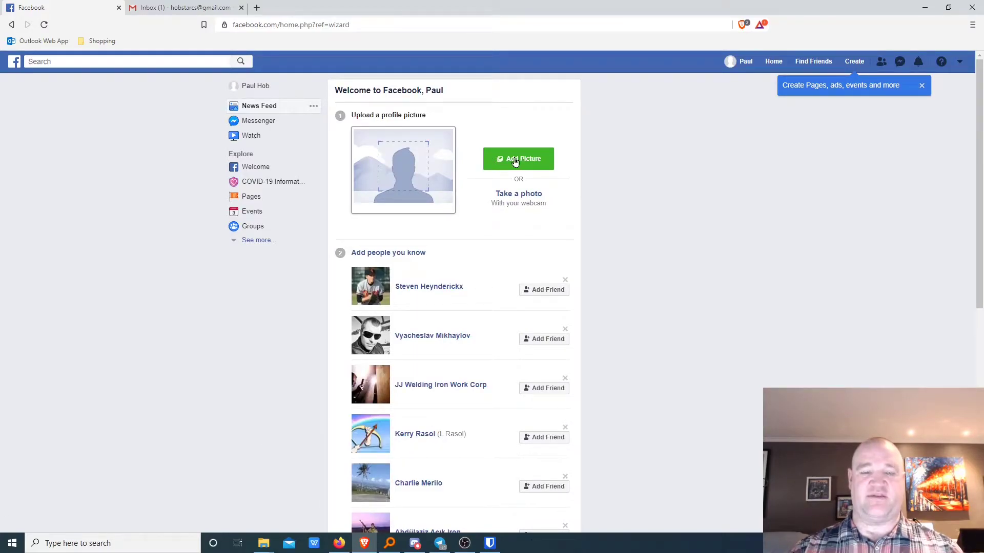
Try the HobStar Start Only Logo as profile picture and dismiss the Photo Too Small warning
{"action": "left_click", "coordinate": [515, 162]}
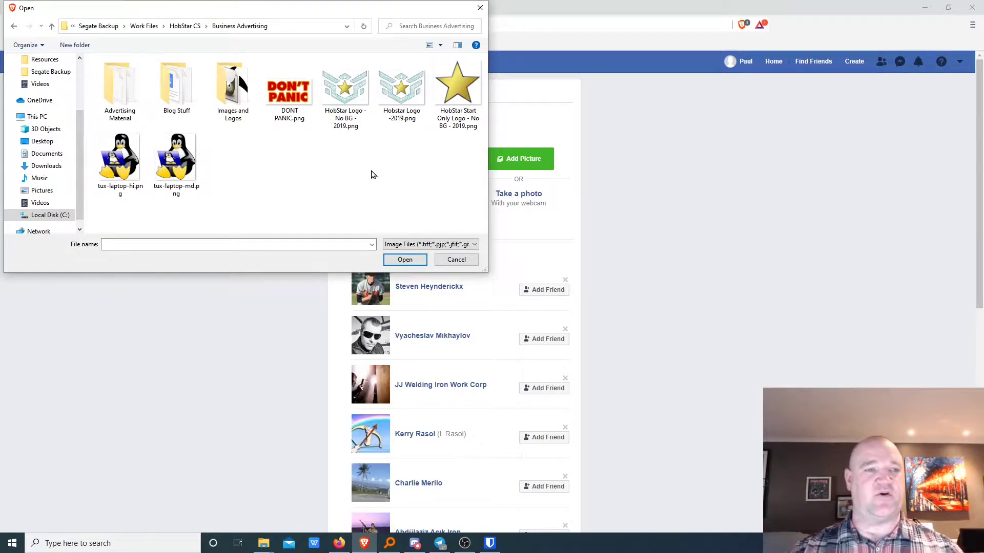
{"action": "left_click", "coordinate": [458, 132]}
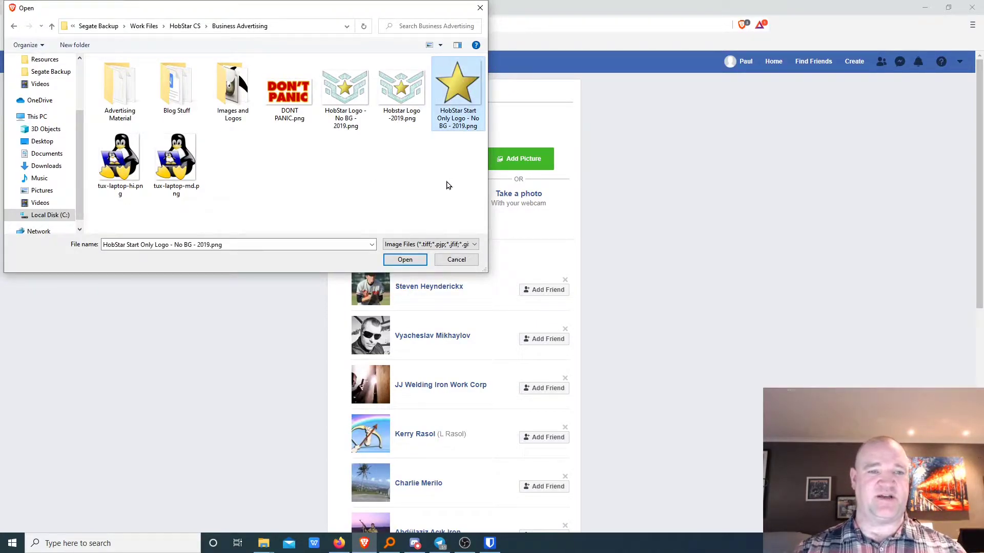
{"action": "left_click", "coordinate": [403, 260]}
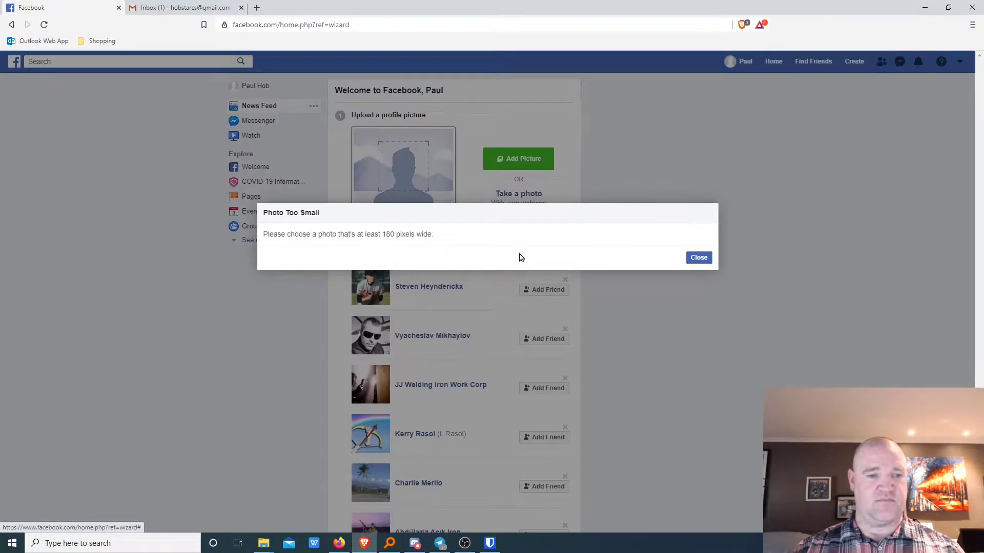
{"action": "left_click", "coordinate": [700, 258]}
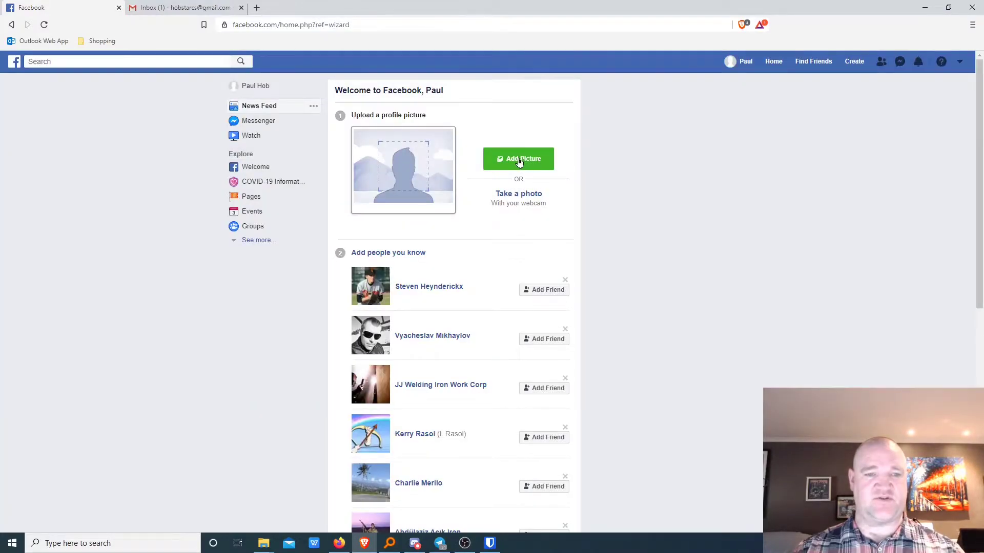
Upload 'HobStar Logo - No BG - 2019.png' as the profile picture instead
{"action": "left_click", "coordinate": [520, 160]}
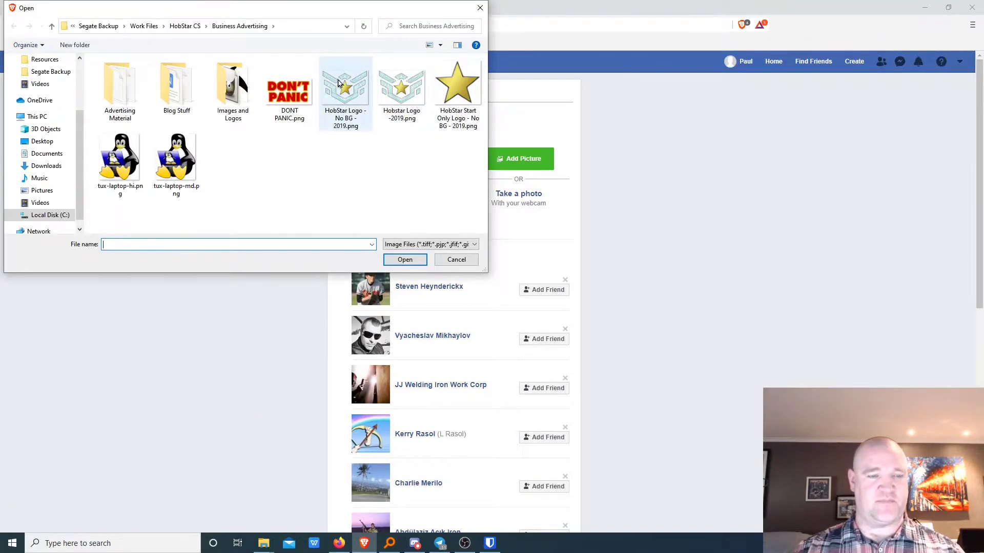
{"action": "left_click", "coordinate": [338, 83]}
{"action": "left_click", "coordinate": [405, 259]}
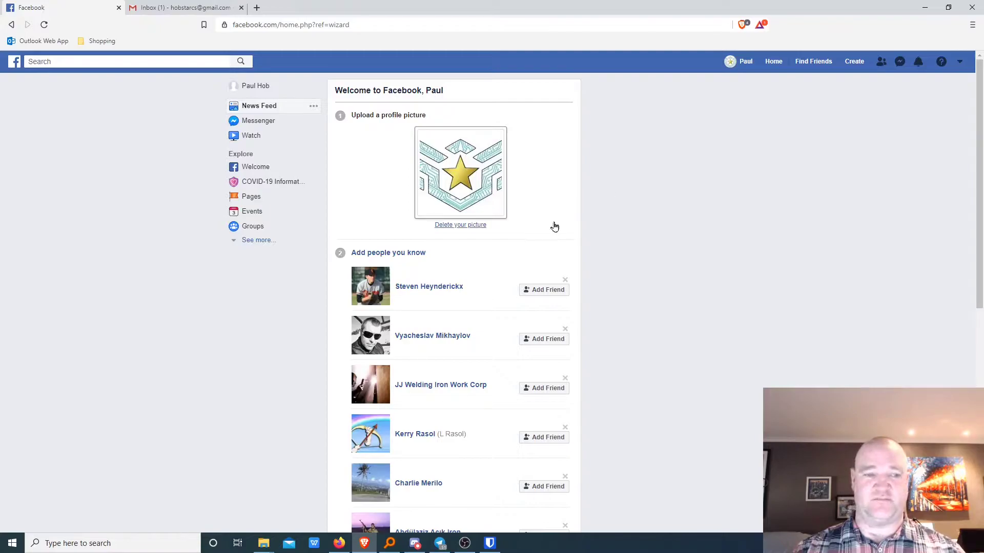
{"action": "scroll", "coordinate": [675, 229], "scroll_direction": "down", "scroll_amount": 2}
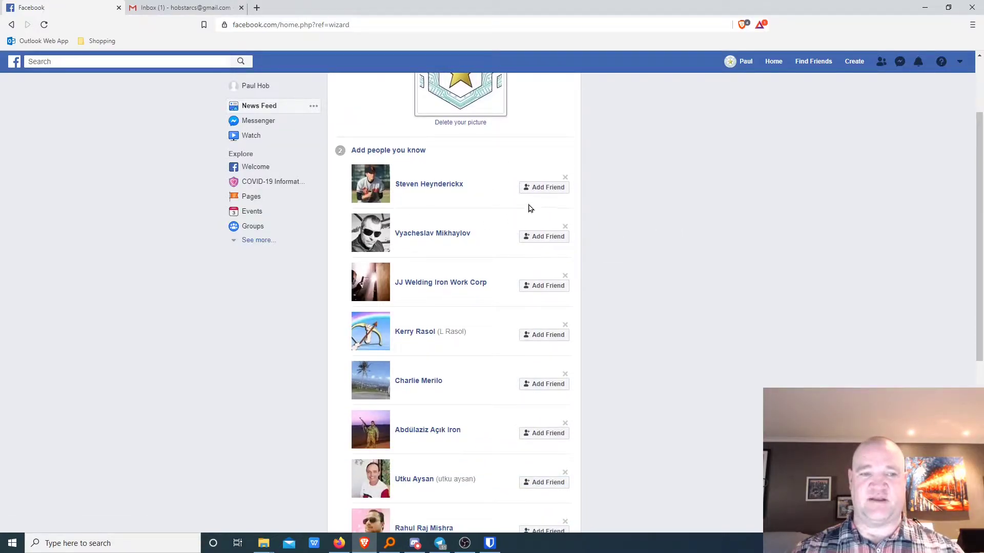
{"action": "scroll", "coordinate": [476, 226], "scroll_direction": "down", "scroll_amount": 2}
{"action": "scroll", "coordinate": [479, 228], "scroll_direction": "down", "scroll_amount": 2}
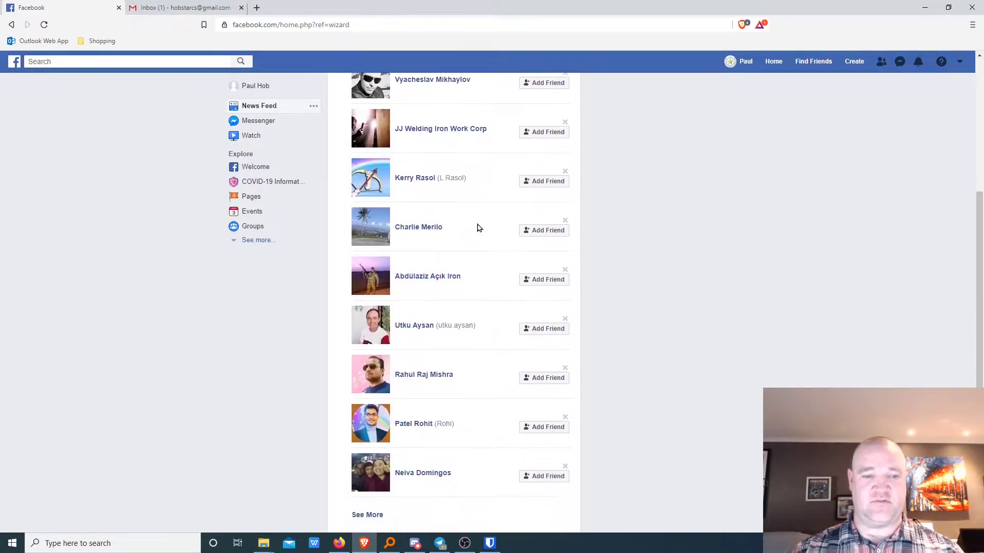
{"action": "scroll", "coordinate": [502, 235], "scroll_direction": "down", "scroll_amount": 2}
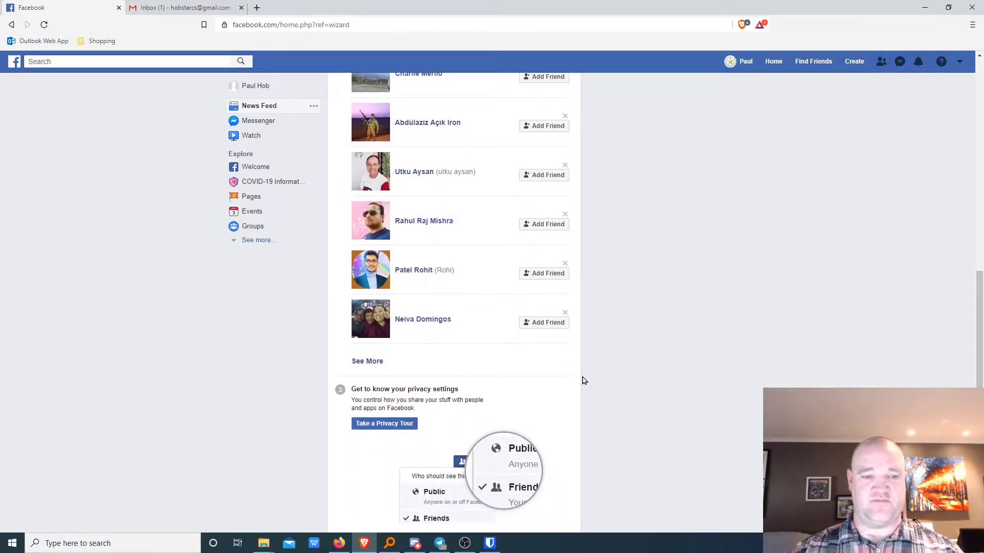
{"action": "scroll", "coordinate": [553, 379], "scroll_direction": "up", "scroll_amount": 5}
{"action": "scroll", "coordinate": [553, 384], "scroll_direction": "down", "scroll_amount": 5}
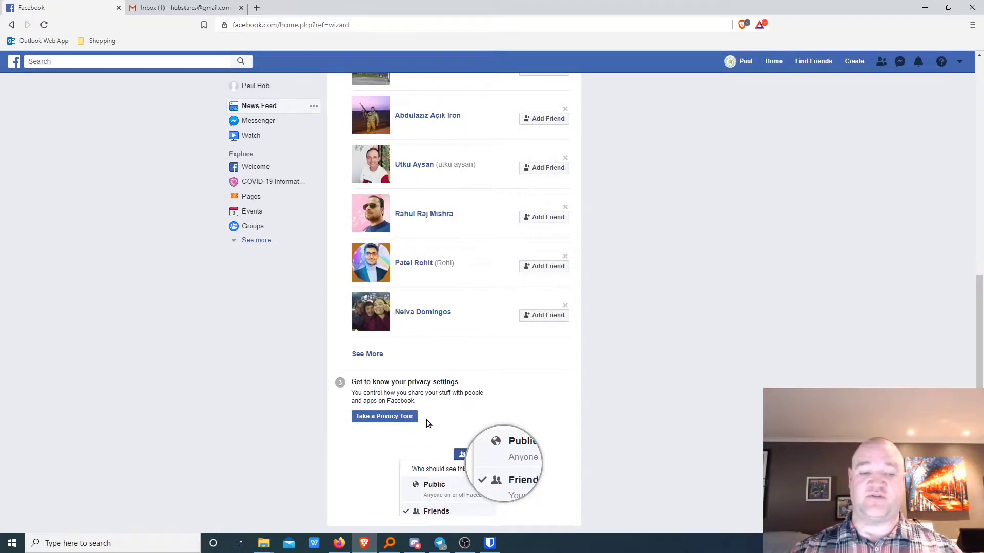
{"action": "left_click", "coordinate": [376, 422]}
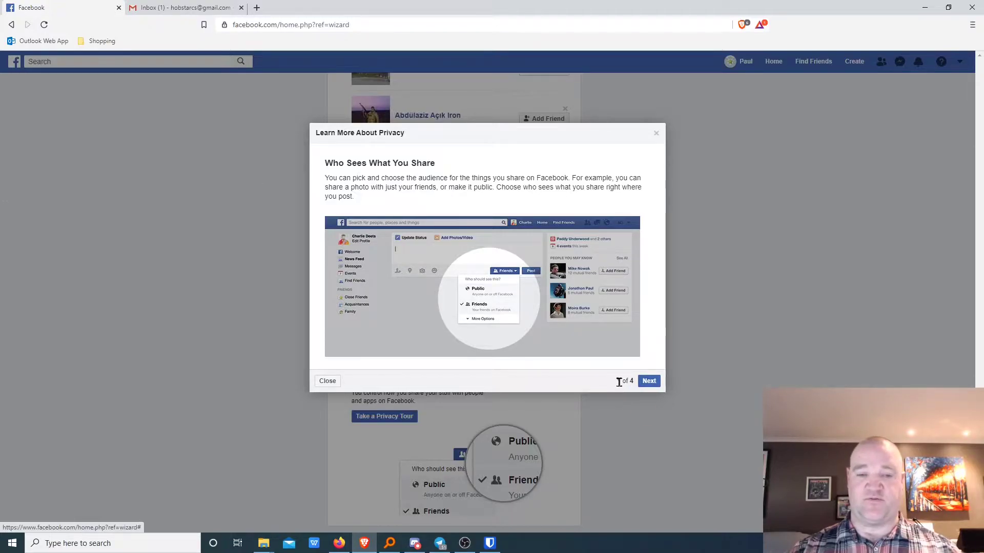
{"action": "left_click", "coordinate": [649, 385]}
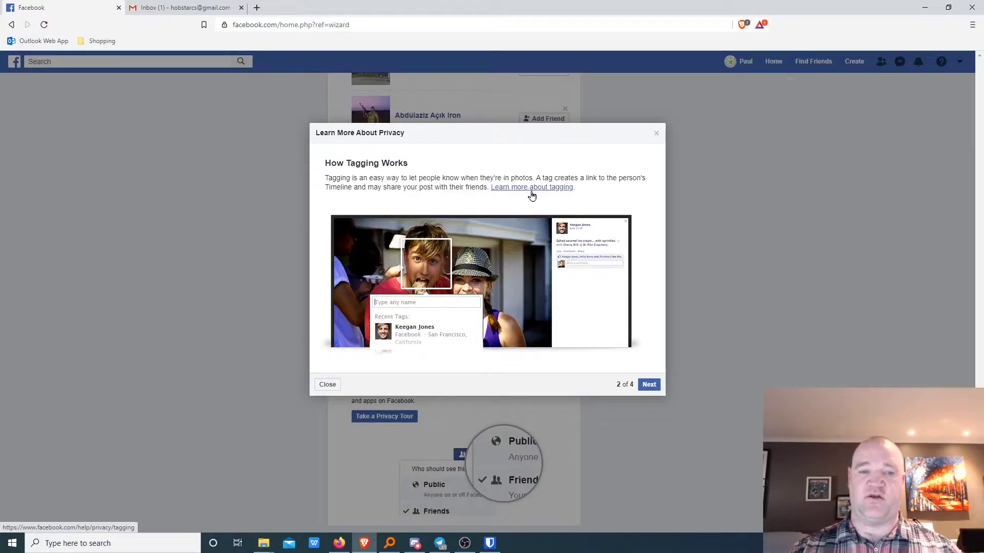
{"action": "left_click", "coordinate": [648, 386]}
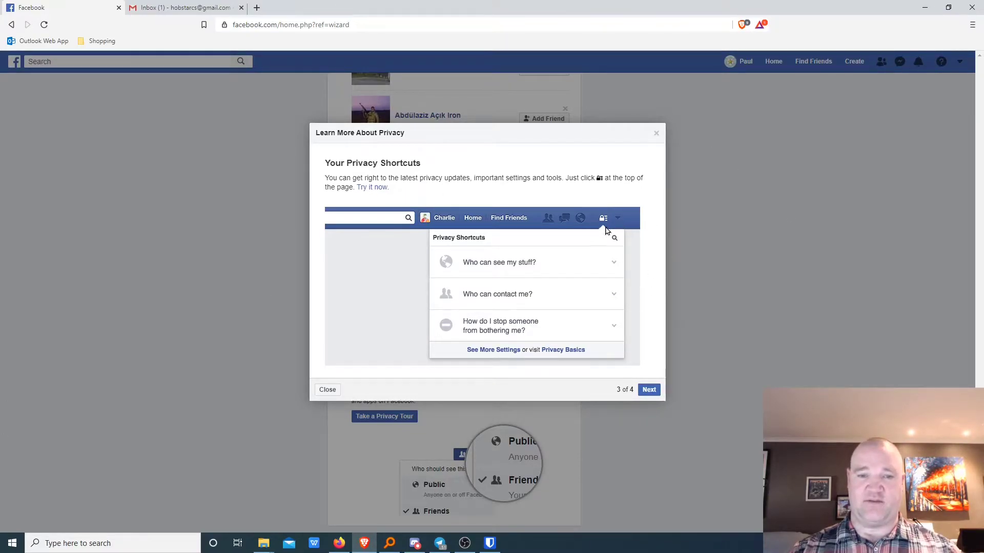
{"action": "left_click", "coordinate": [649, 391]}
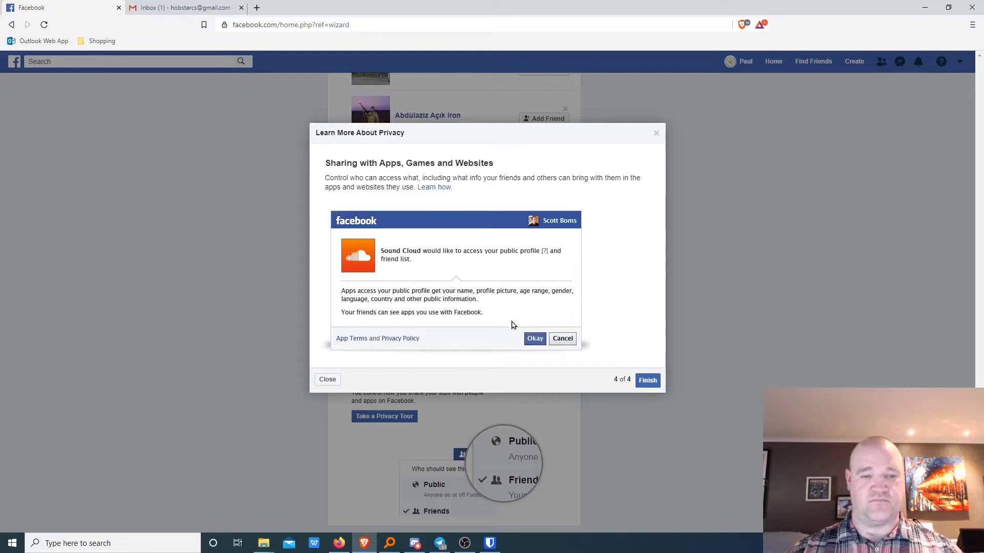
{"action": "left_click", "coordinate": [649, 382]}
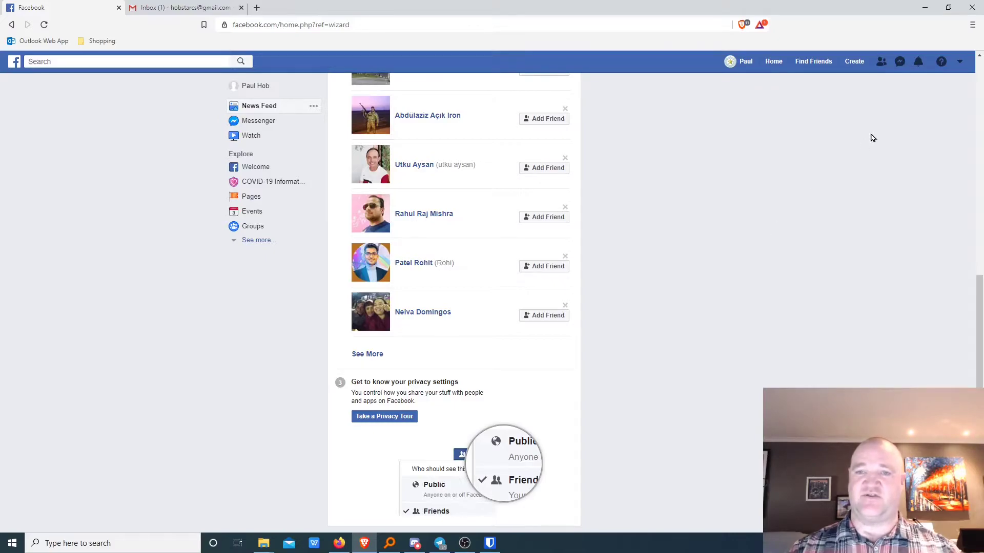
Open Settings > Security and login and review its password and two-factor authentication options
{"action": "left_click", "coordinate": [962, 63]}
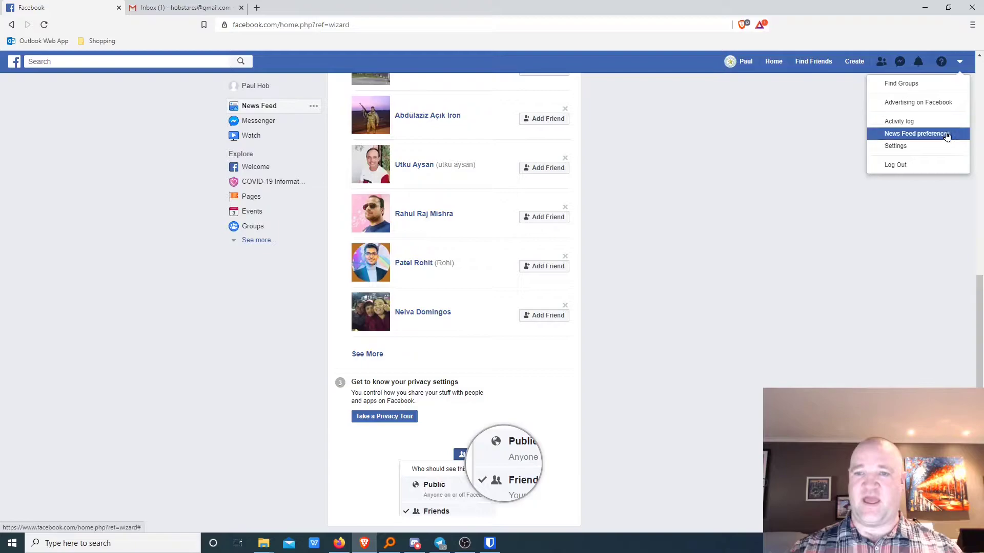
{"action": "left_click", "coordinate": [915, 147]}
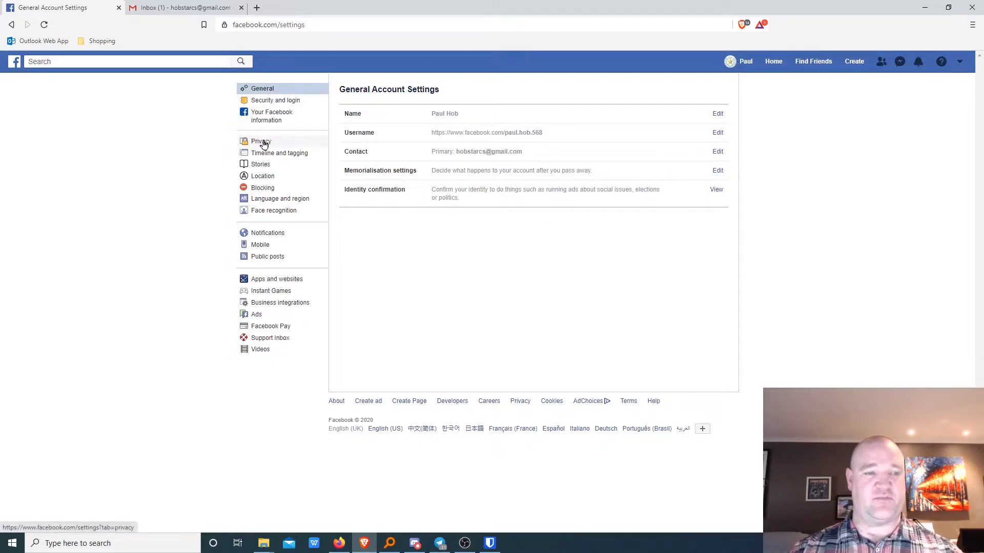
{"action": "left_click", "coordinate": [272, 104]}
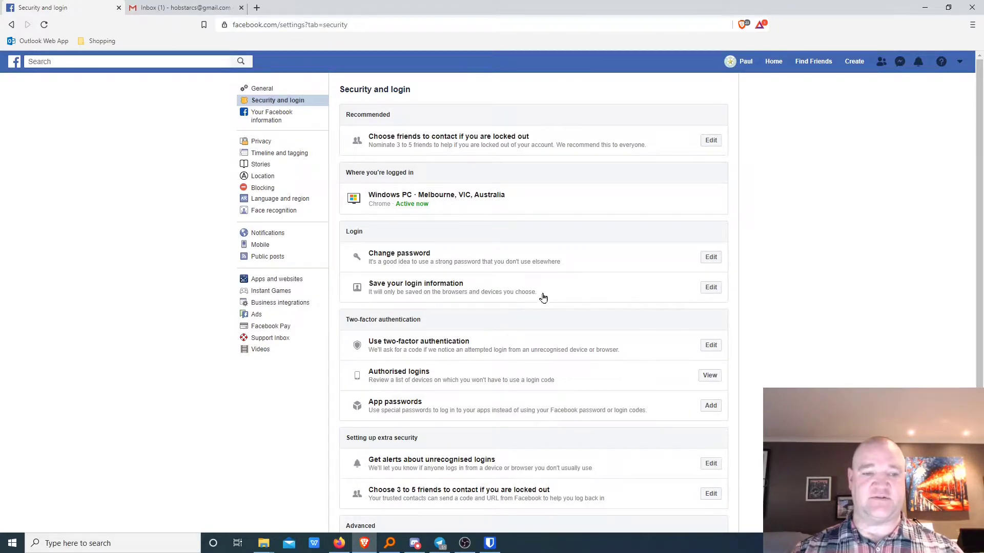
{"action": "scroll", "coordinate": [571, 294], "scroll_direction": "down", "scroll_amount": 1}
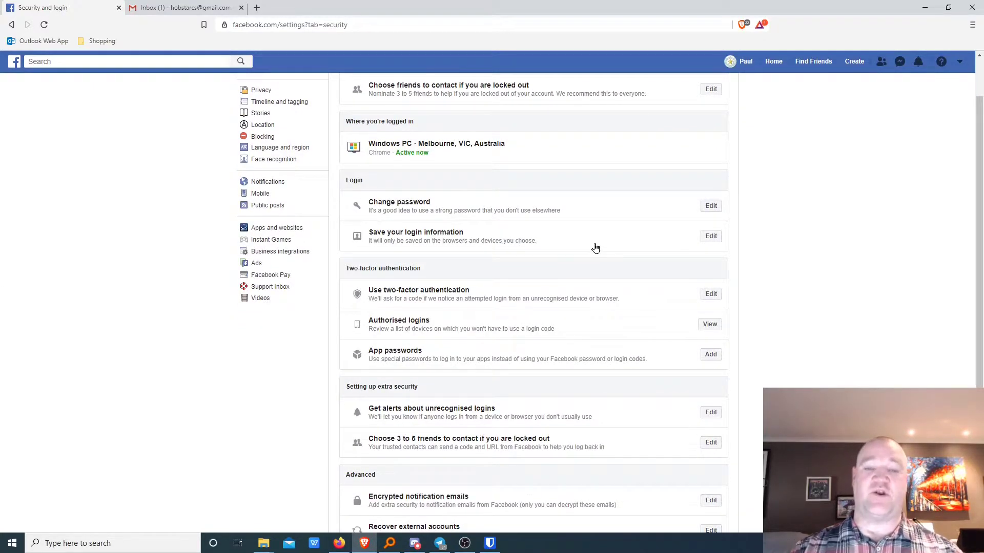
{"action": "scroll", "coordinate": [598, 255], "scroll_direction": "down", "scroll_amount": 1}
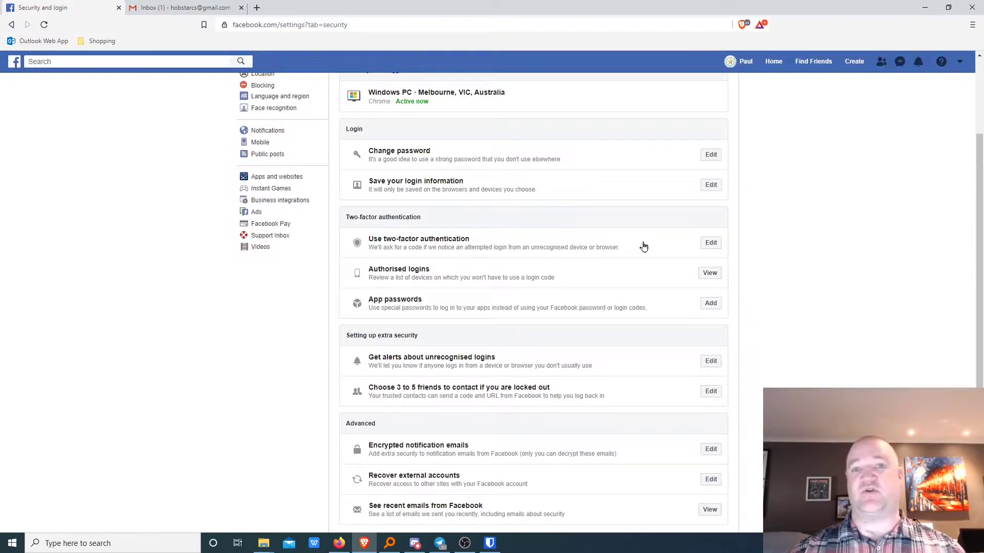
{"action": "scroll", "coordinate": [641, 246], "scroll_direction": "down", "scroll_amount": 1}
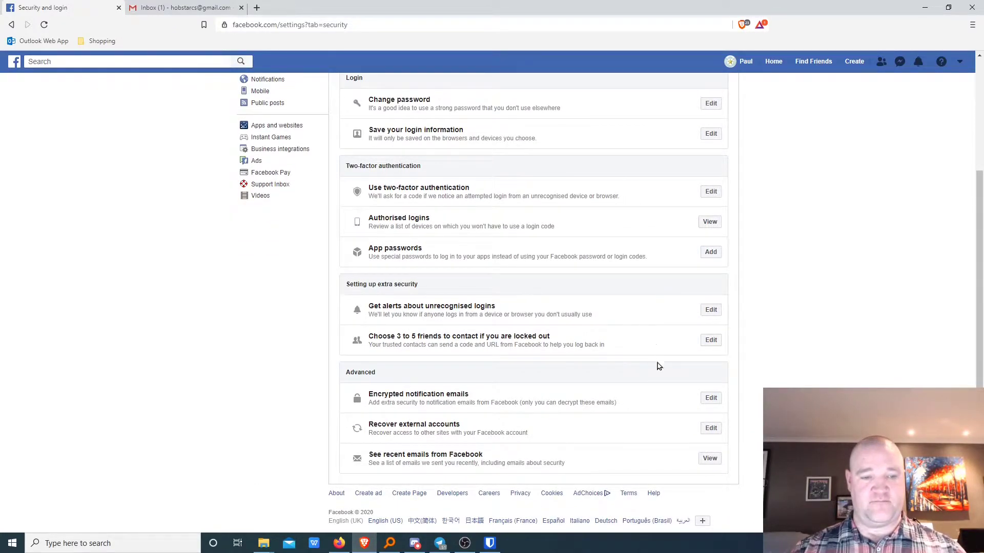
{"action": "scroll", "coordinate": [641, 400], "scroll_direction": "up", "scroll_amount": 3}
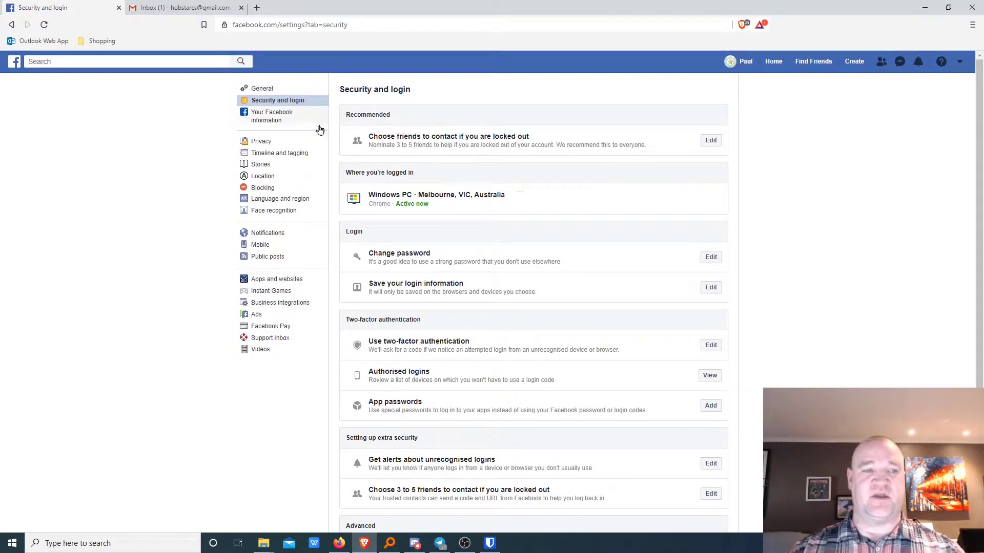
Go to Privacy settings and launch the Privacy Checkup from 'Check a few important settings'
{"action": "left_click", "coordinate": [272, 143]}
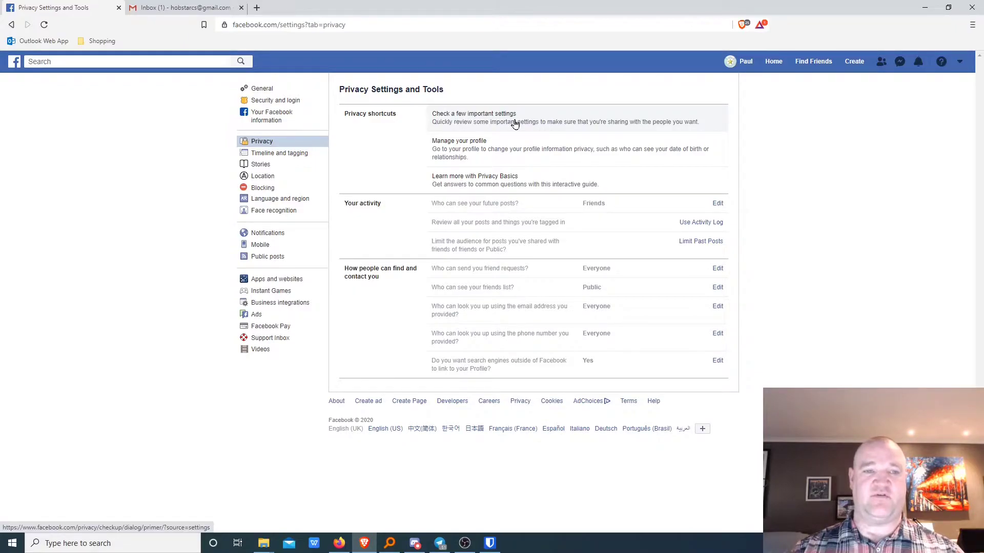
{"action": "left_click", "coordinate": [567, 123]}
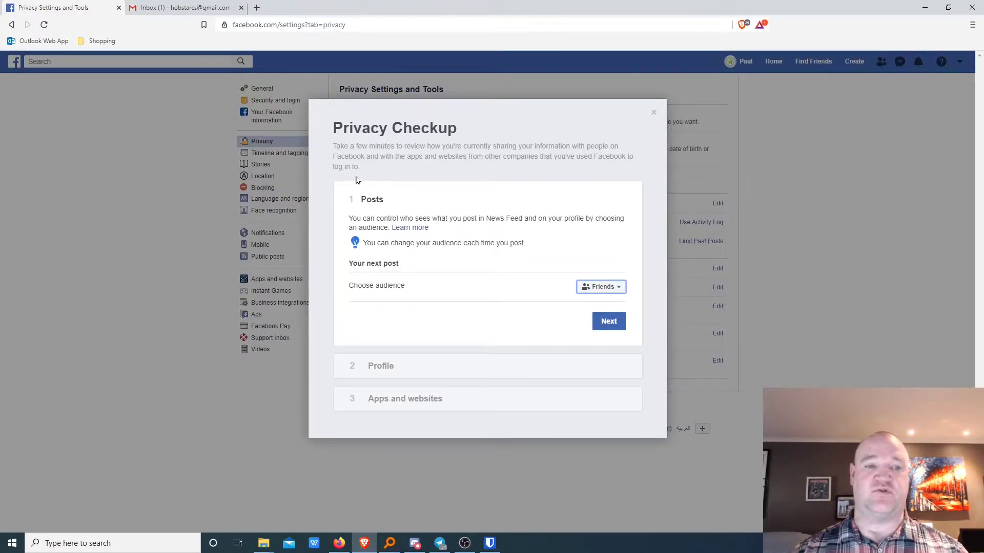
Keep the future-post audience at Friends and save the Posts step of Privacy Checkup
{"action": "left_click_drag", "start_coordinate": [362, 174], "coordinate": [438, 159]}
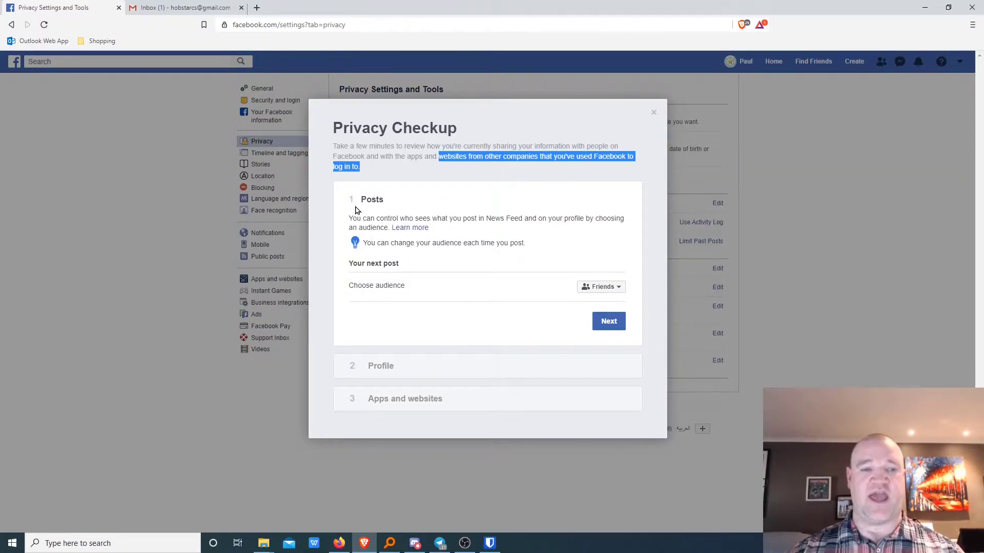
{"action": "left_click_drag", "start_coordinate": [360, 203], "coordinate": [398, 202]}
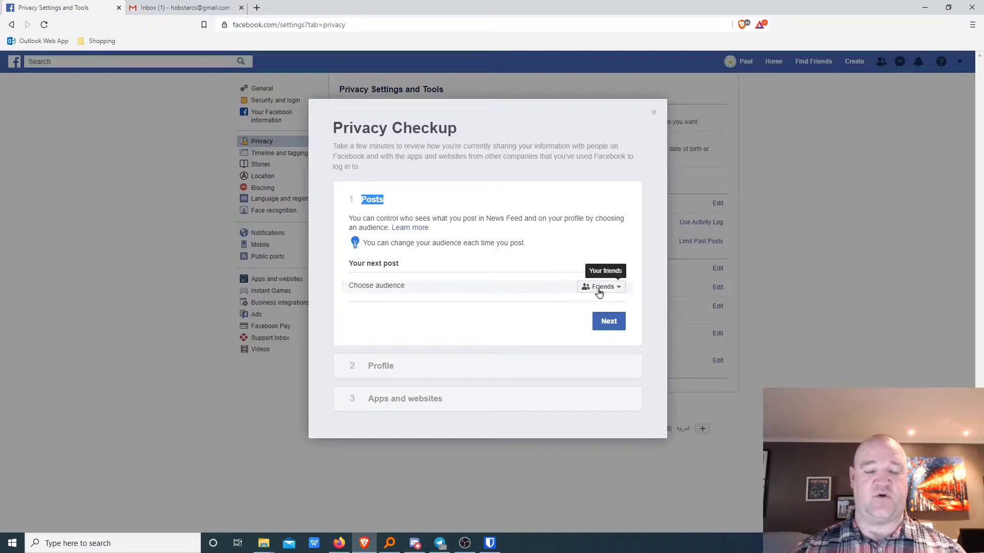
{"action": "left_click", "coordinate": [618, 289]}
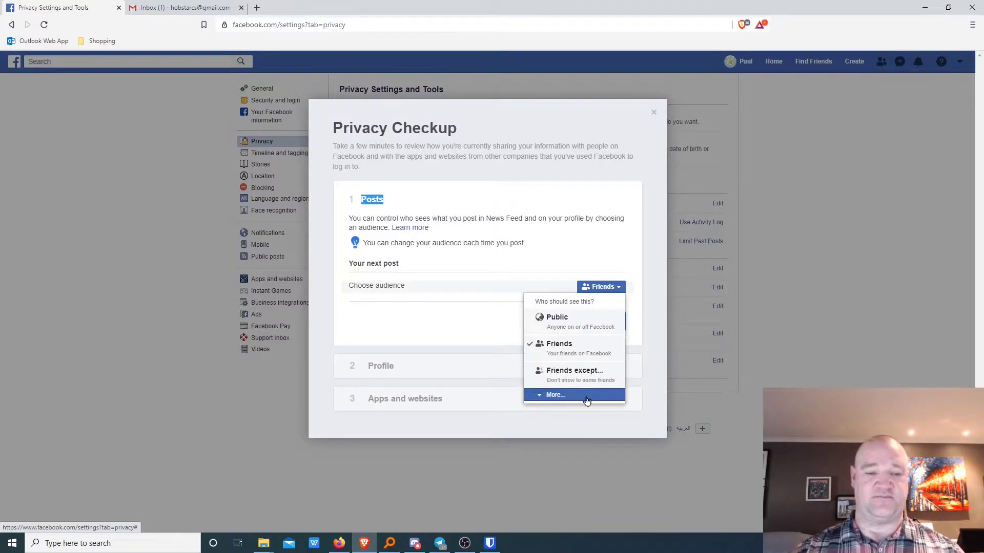
{"action": "left_click", "coordinate": [555, 397]}
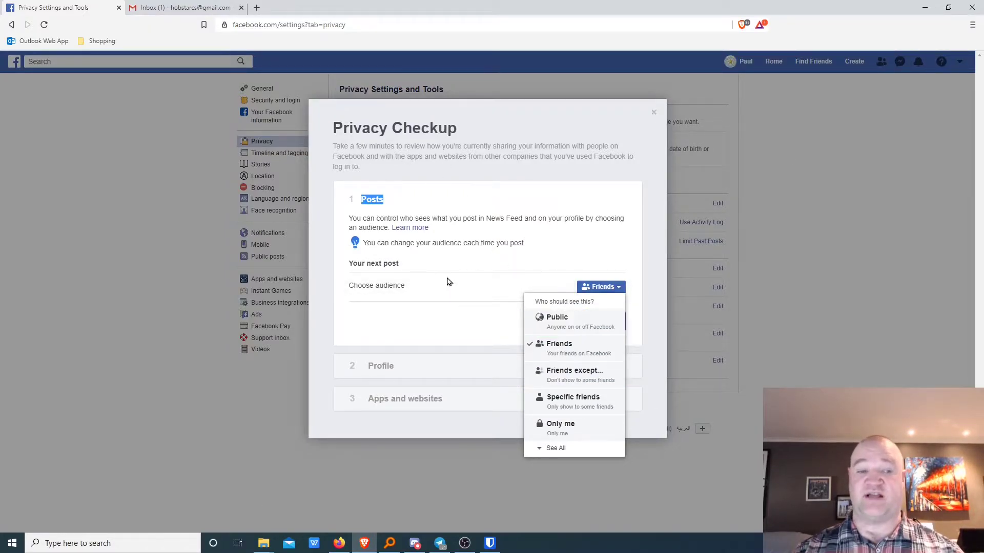
{"action": "left_click", "coordinate": [475, 332]}
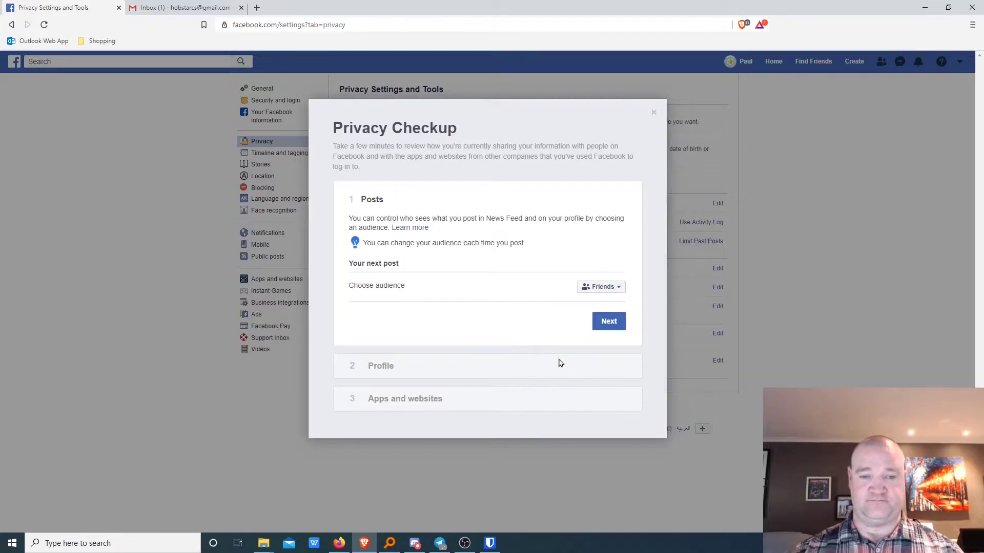
{"action": "left_click", "coordinate": [612, 290]}
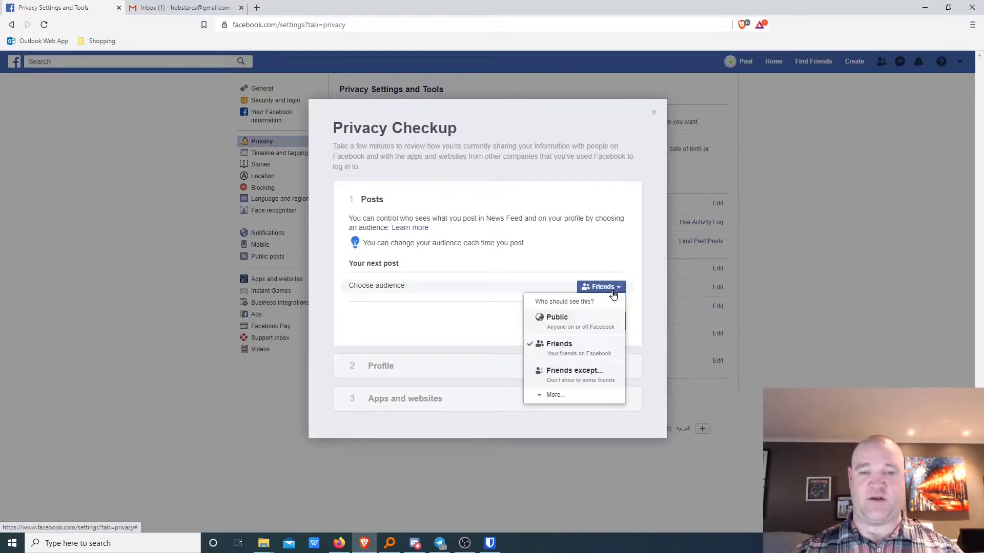
{"action": "left_click", "coordinate": [590, 345]}
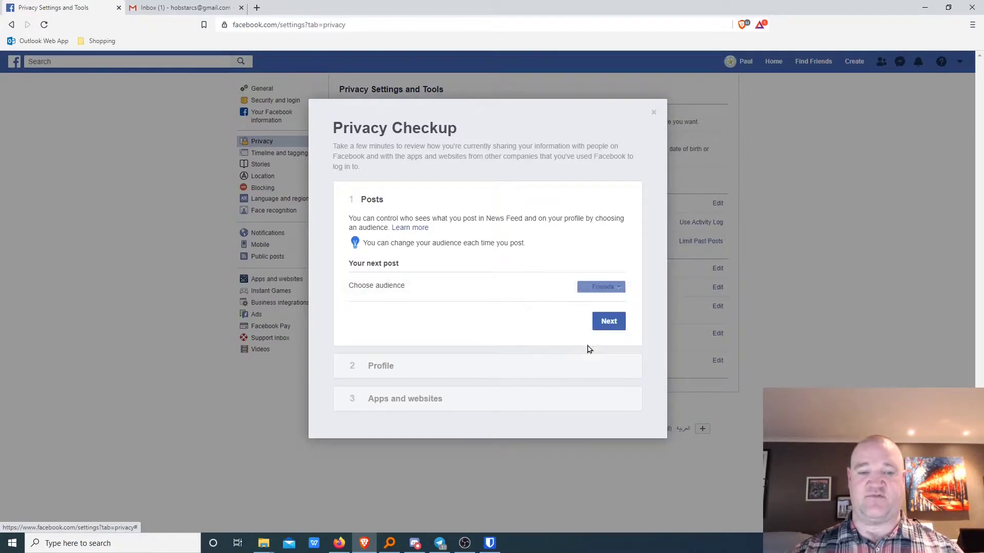
{"action": "left_click", "coordinate": [609, 323]}
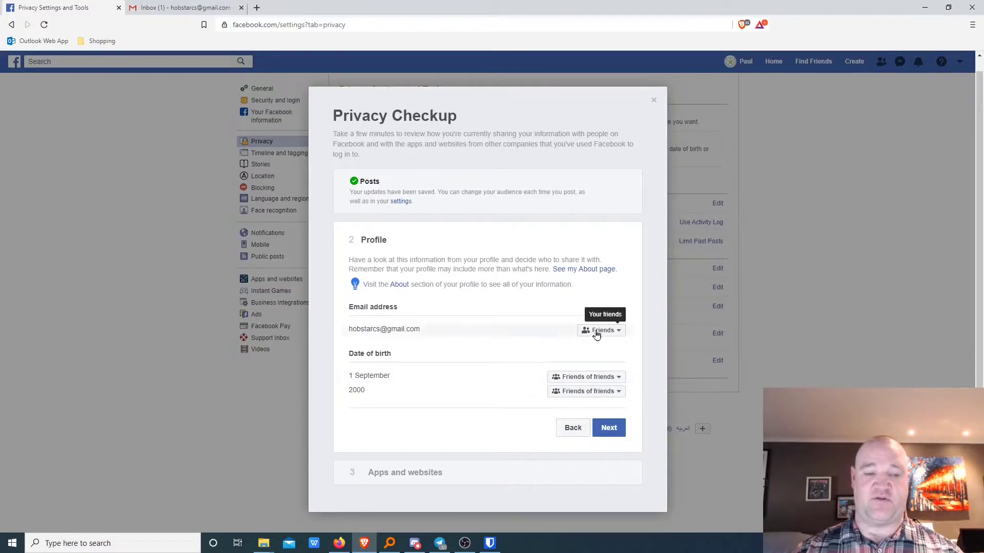
Set e-mail to Only me, birthday to Friends, birth year to Public, and save Profile
{"action": "left_click", "coordinate": [618, 333]}
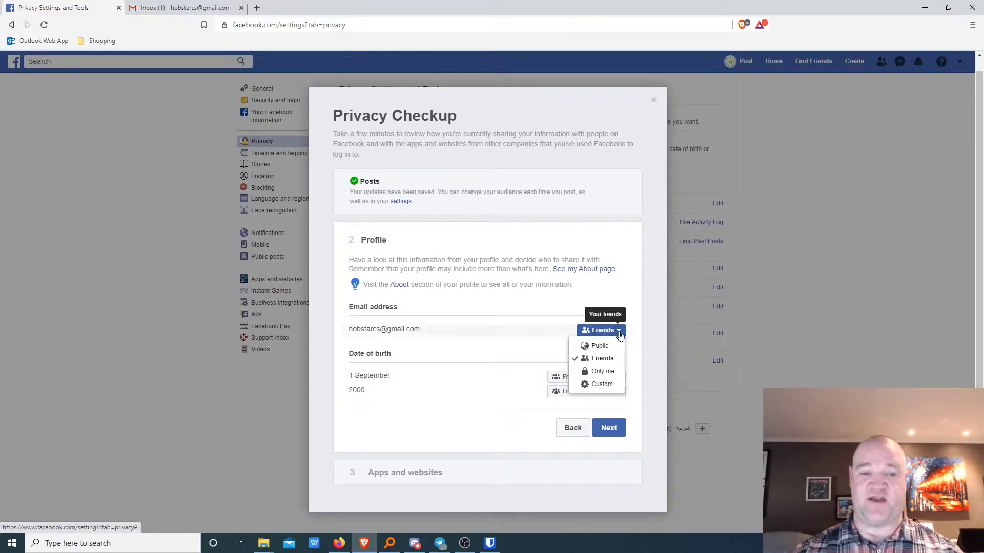
{"action": "left_click", "coordinate": [604, 373]}
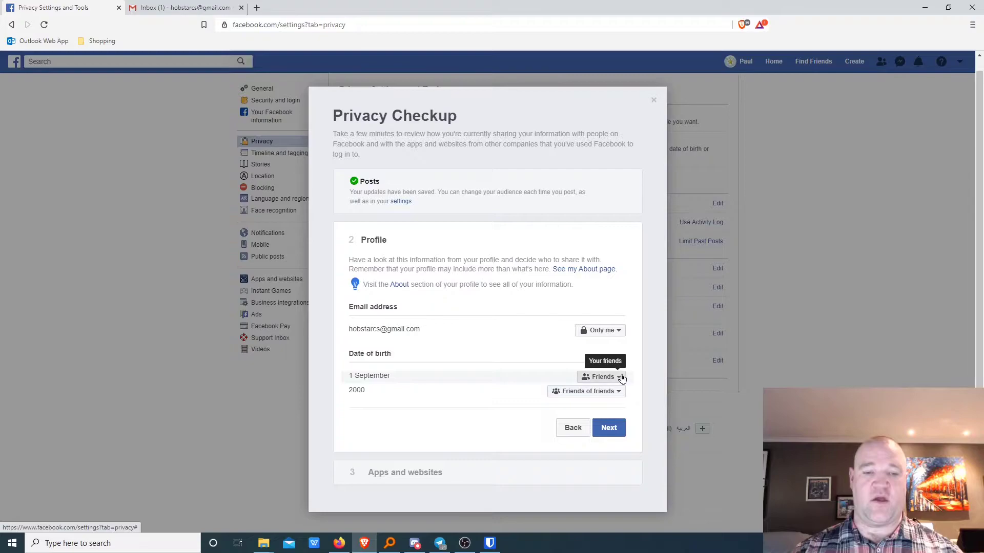
{"action": "left_click", "coordinate": [620, 377]}
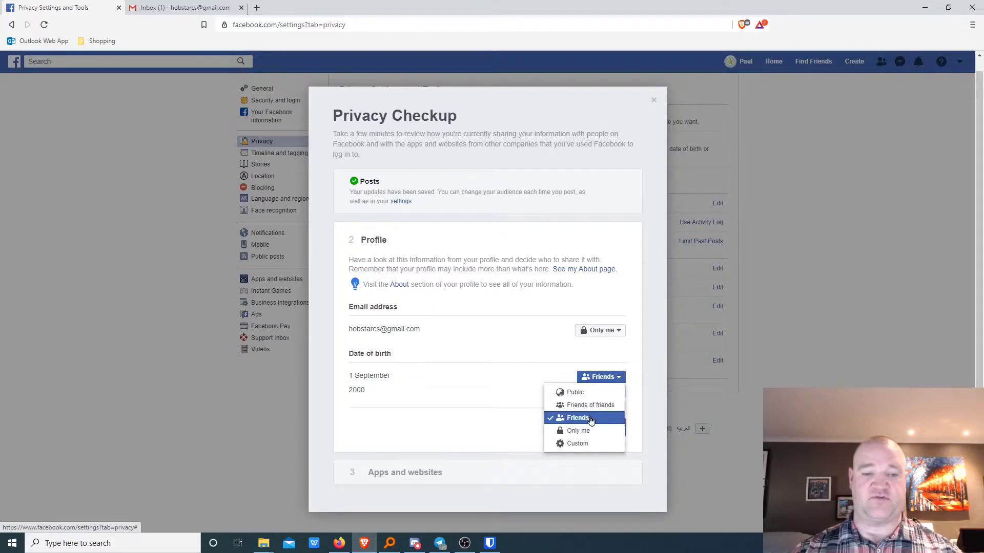
{"action": "left_click", "coordinate": [591, 420]}
{"action": "left_click", "coordinate": [609, 392]}
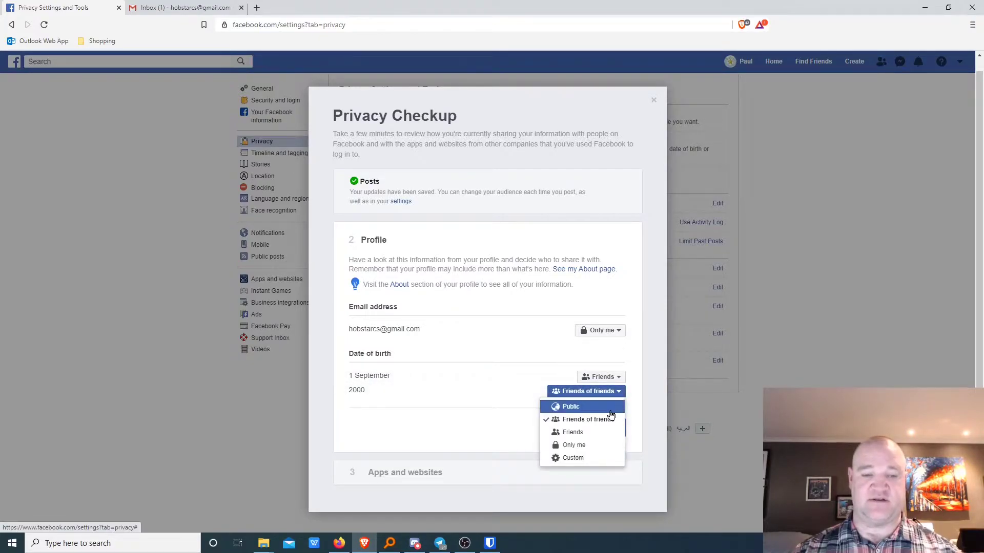
{"action": "left_click", "coordinate": [610, 409]}
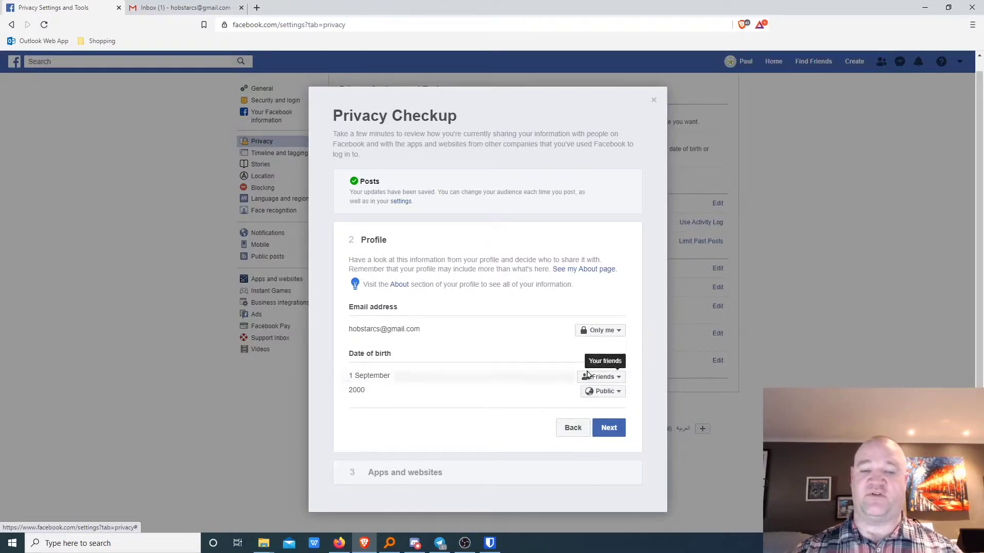
{"action": "left_click", "coordinate": [609, 429]}
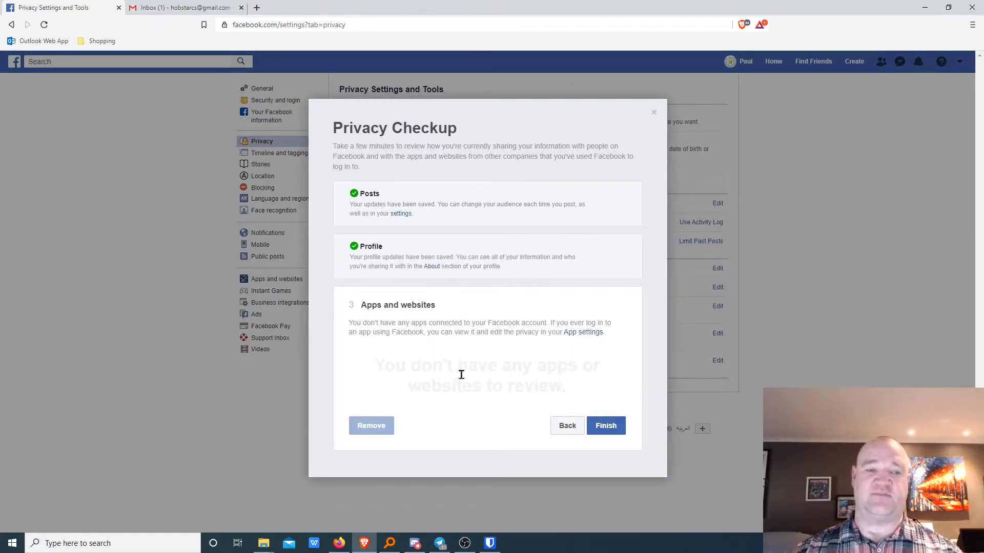
Finish the Apps and websites step and view the completed Privacy Checkup summary
{"action": "left_click", "coordinate": [618, 426]}
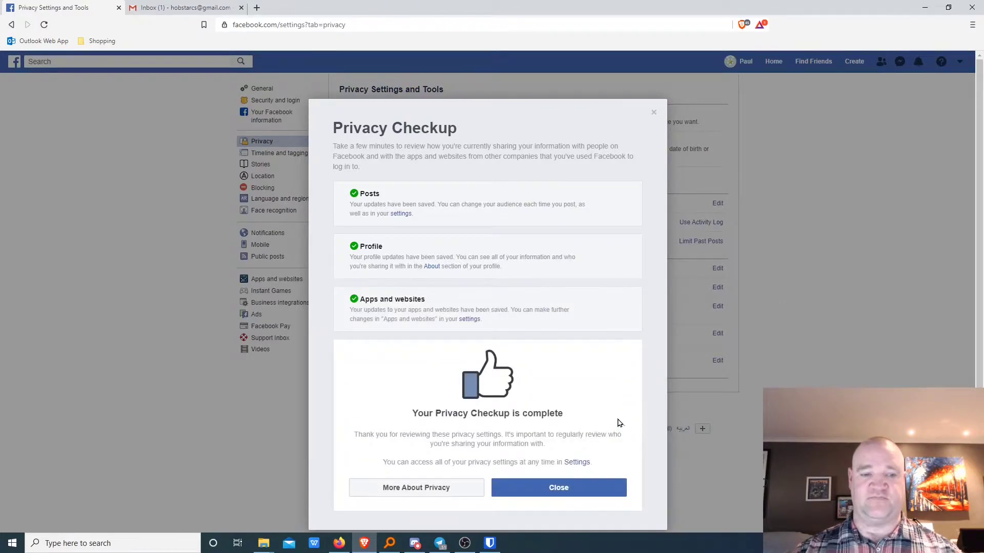
{"action": "scroll", "coordinate": [558, 412], "scroll_direction": "down", "scroll_amount": 1}
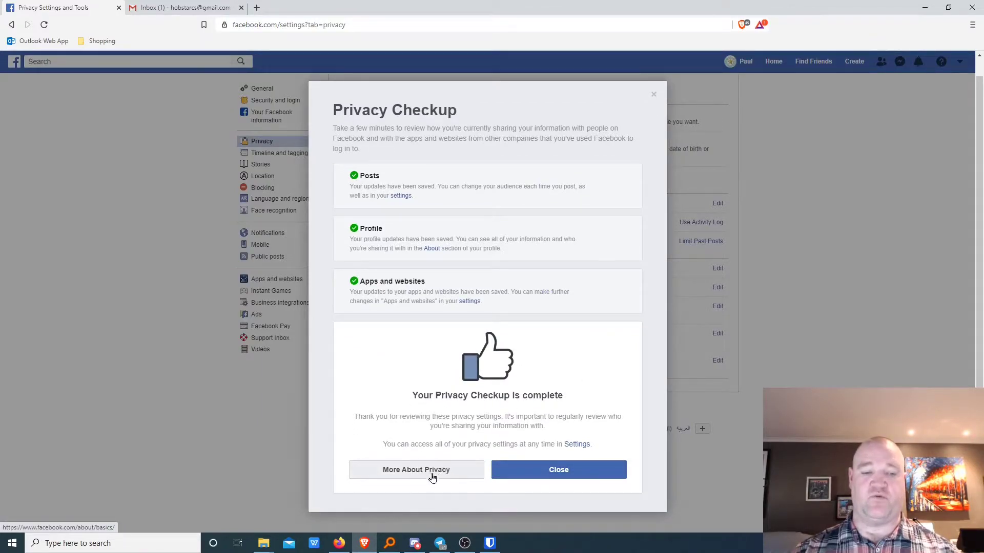
Close the completed Privacy Checkup to return to Privacy Settings and Tools
{"action": "left_click", "coordinate": [561, 474]}
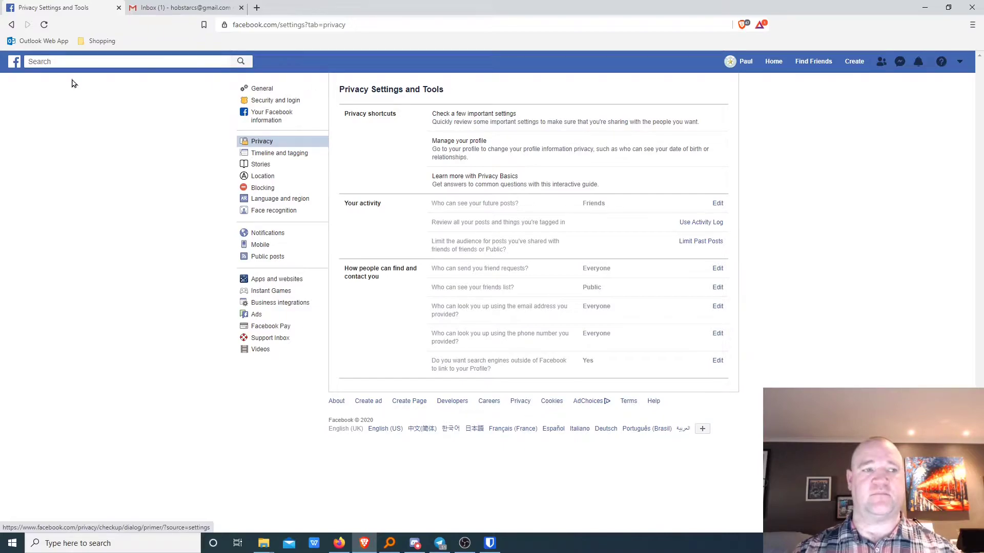
Return to the home News Feed and start a new post in the 'What's on your mind' box
{"action": "left_click", "coordinate": [14, 64]}
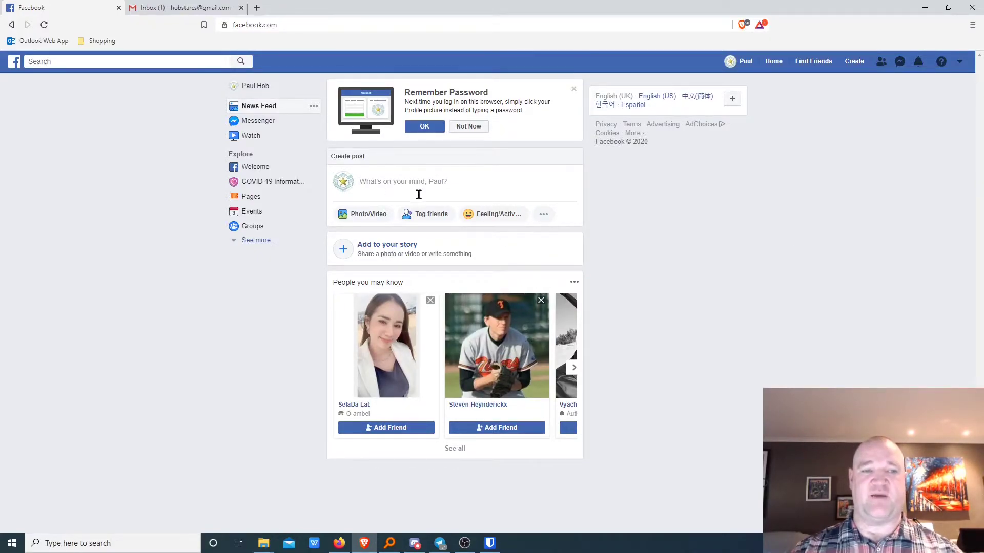
{"action": "left_click", "coordinate": [446, 184]}
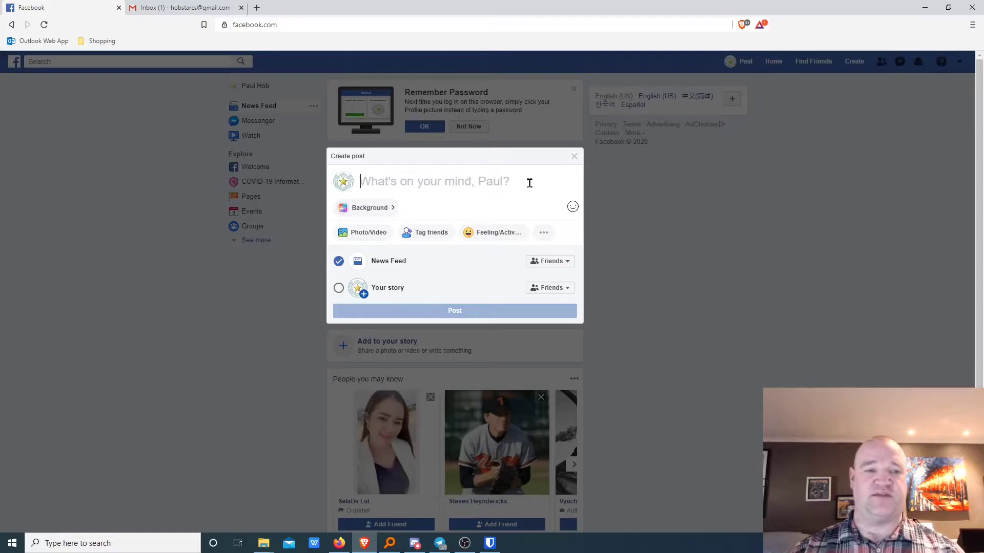
Publish a Public post reading 'First time using Facebook'
{"action": "type", "text": "First time using "}
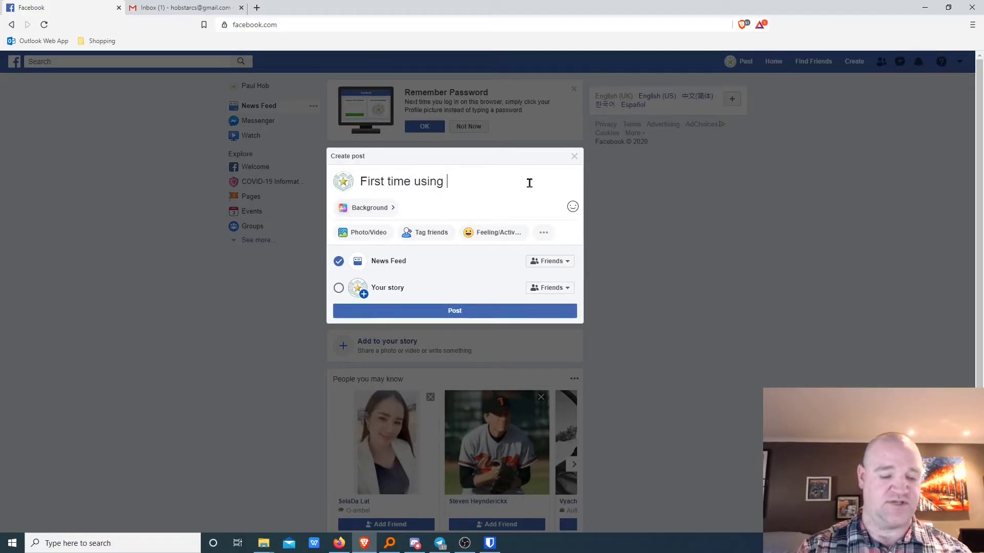
{"action": "type", "text": "Facebook"}
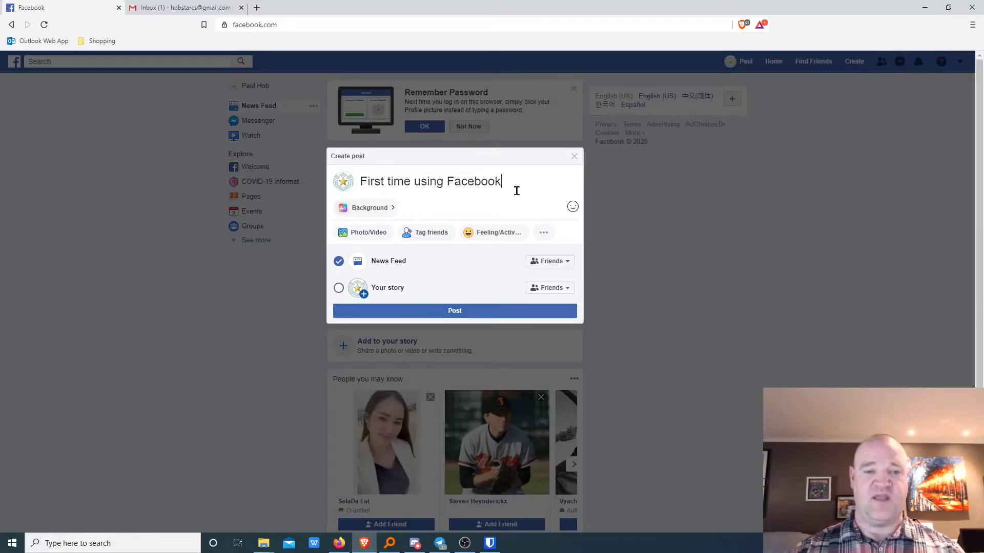
{"action": "left_click", "coordinate": [564, 263]}
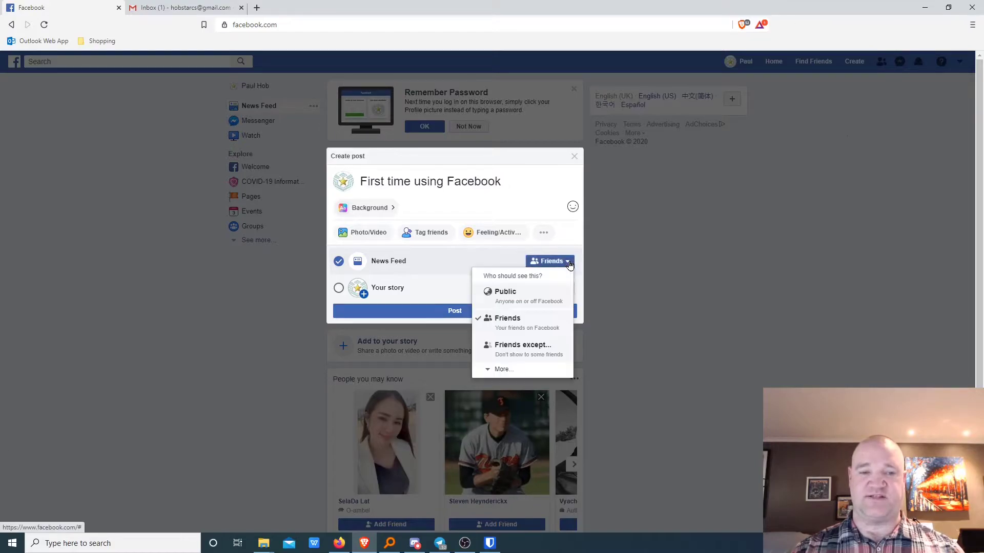
{"action": "left_click", "coordinate": [539, 299]}
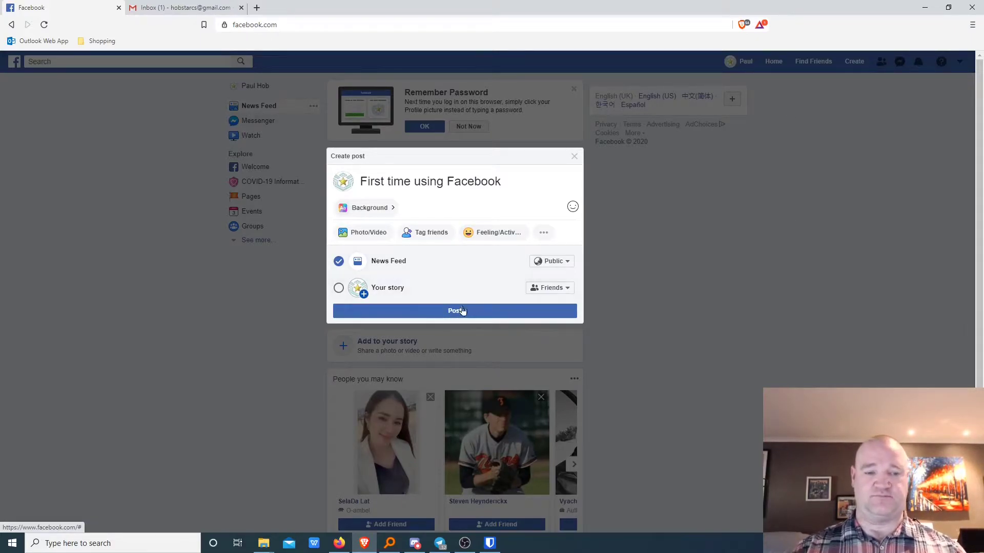
{"action": "left_click", "coordinate": [453, 310]}
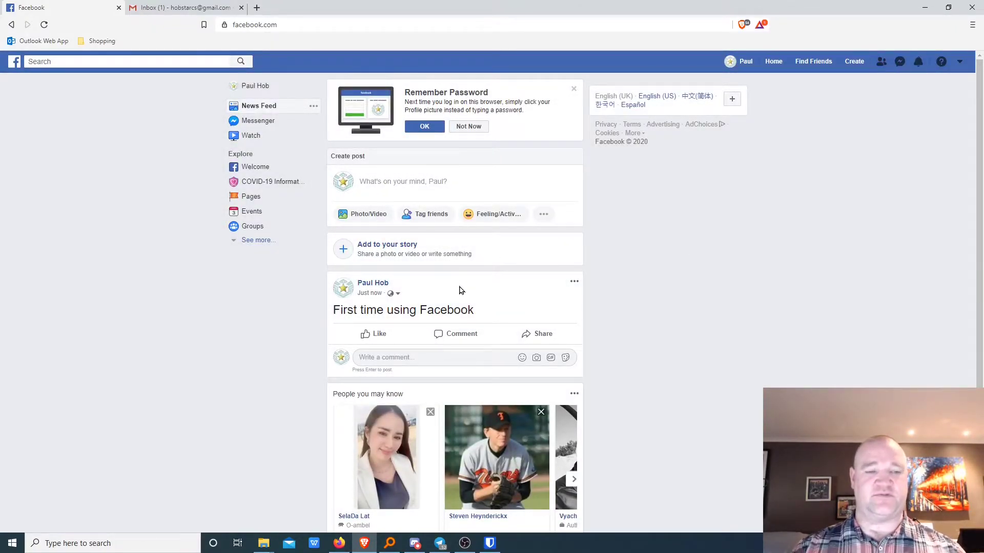
Search Facebook for 'melton city council learning directory' using the search suggestion
{"action": "left_click", "coordinate": [152, 61]}
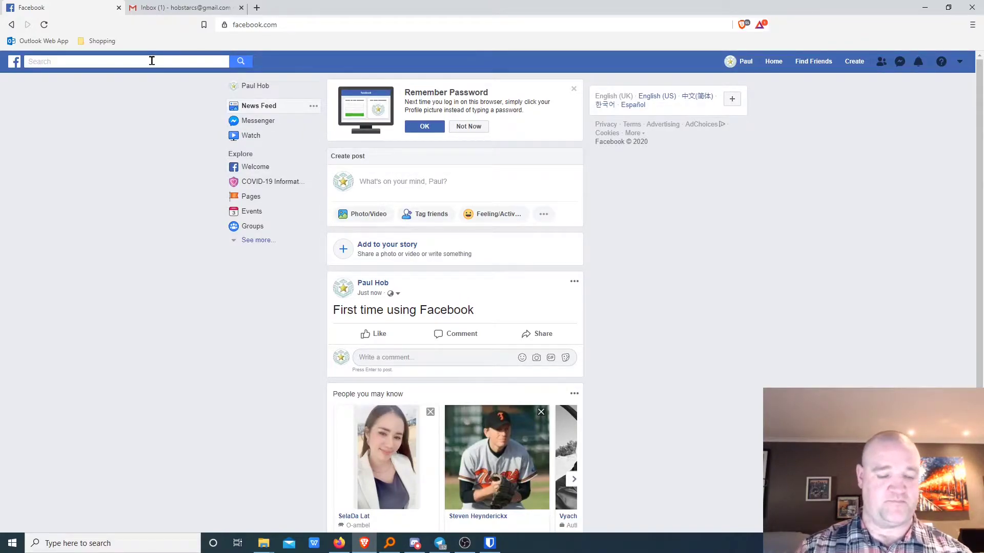
{"action": "type", "text": "melto c"}
{"action": "type", "text": "ommu"}
{"action": "key", "text": "BackSpace"}
{"action": "key", "text": "BackSpace"}
{"action": "key", "text": "BackSpace"}
{"action": "key", "text": "BackSpace"}
{"action": "type", "text": "ity"}
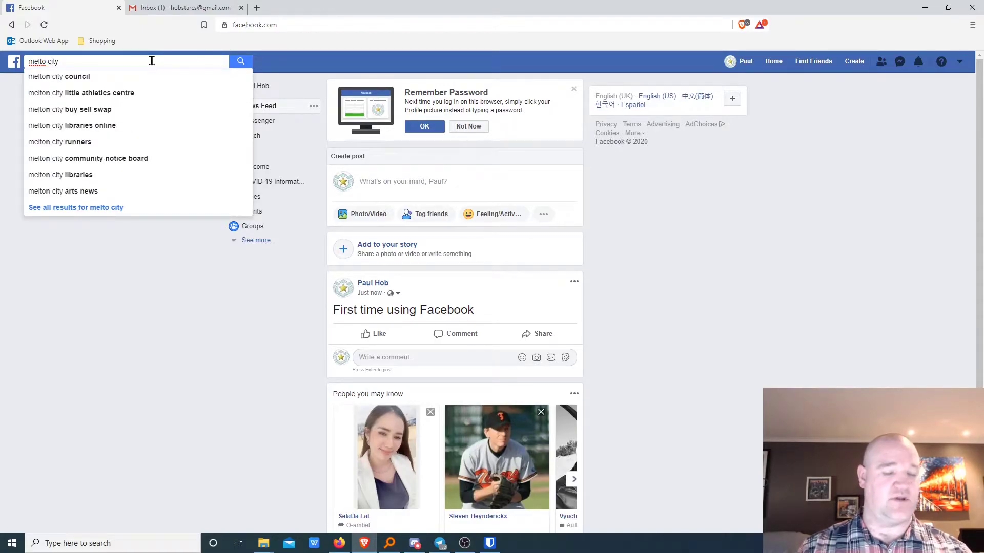
{"action": "key", "text": "Left"}
{"action": "key", "text": "Left"}
{"action": "key", "text": "Left"}
{"action": "key", "text": "Left"}
{"action": "key", "text": "Left"}
{"action": "type", "text": "n city council "}
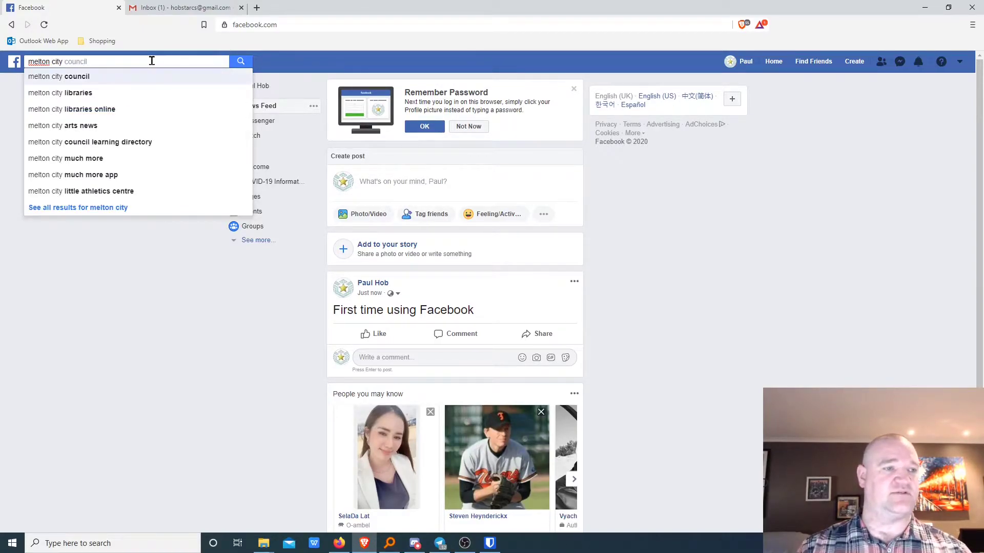
{"action": "type", "text": "l"}
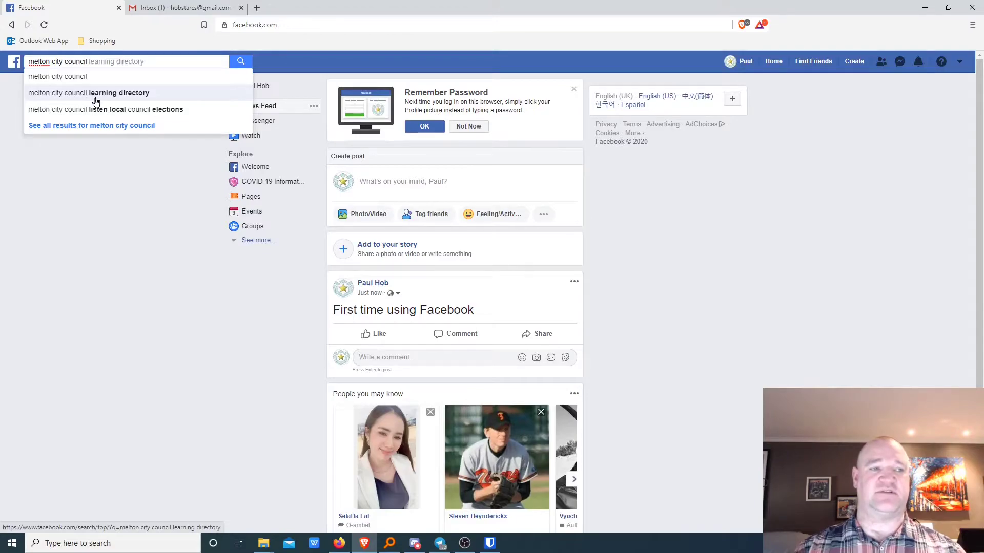
{"action": "left_click", "coordinate": [115, 97]}
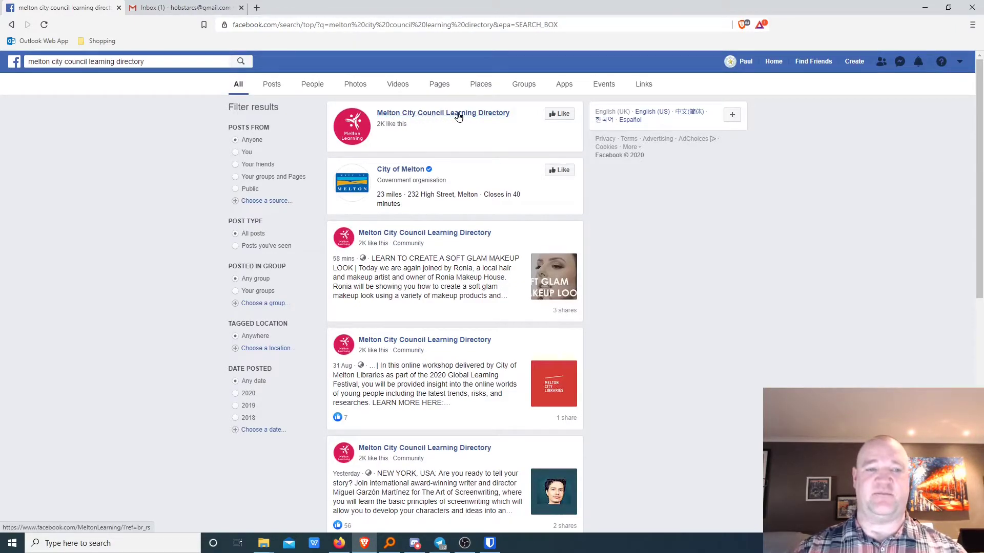
Like the Melton City Council Learning Directory page and keep its news feed setting at Default
{"action": "left_click", "coordinate": [437, 114]}
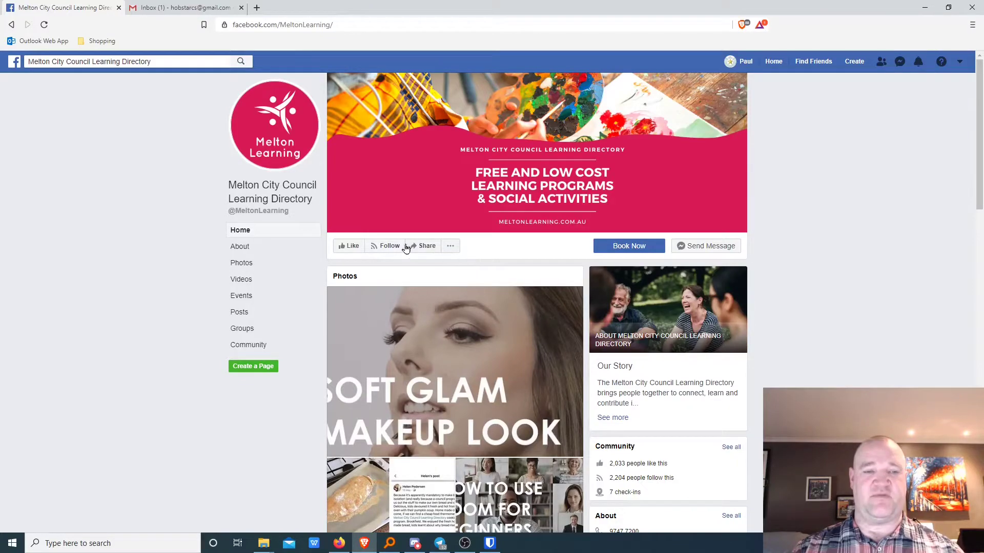
{"action": "left_click", "coordinate": [345, 249]}
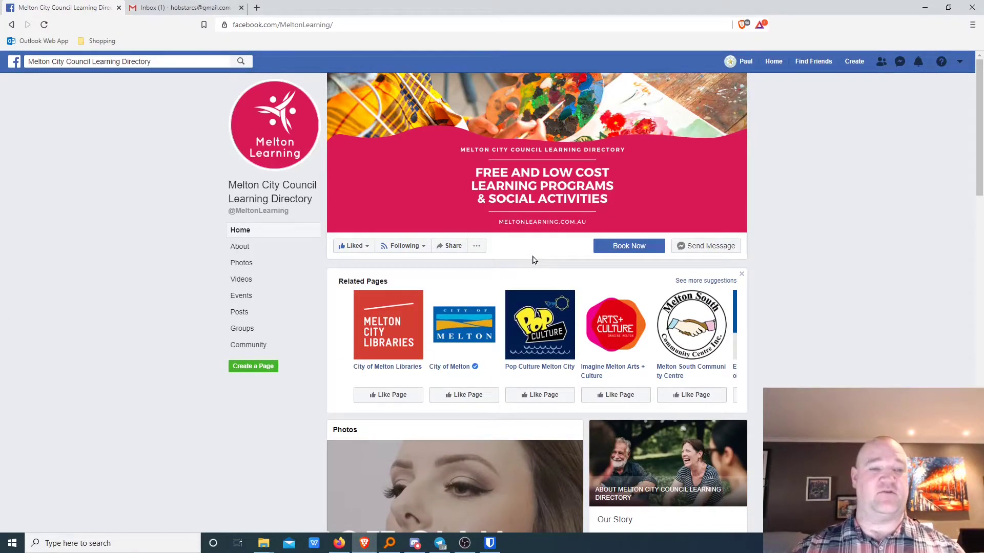
{"action": "mouse_move", "coordinate": [399, 252]}
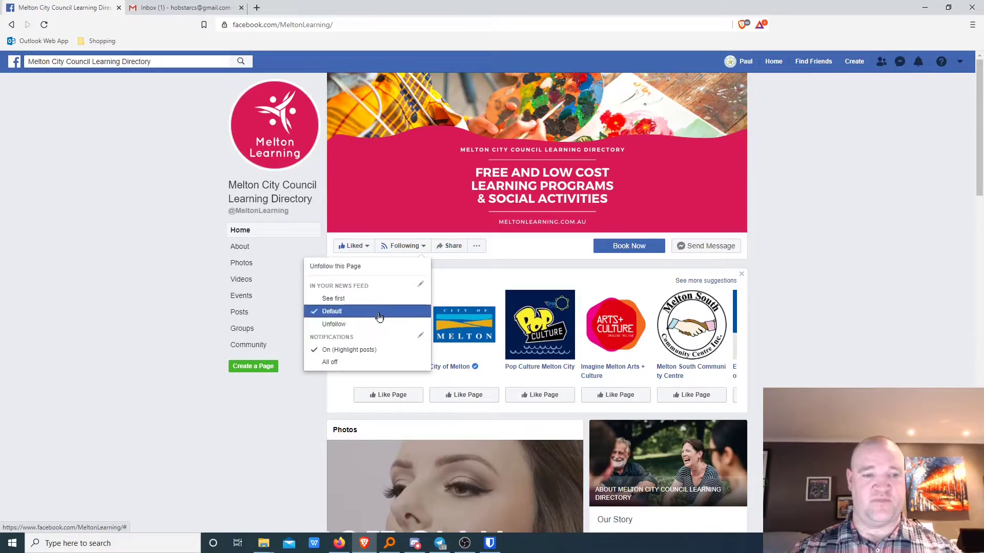
{"action": "left_click", "coordinate": [424, 250]}
{"action": "left_click", "coordinate": [424, 249]}
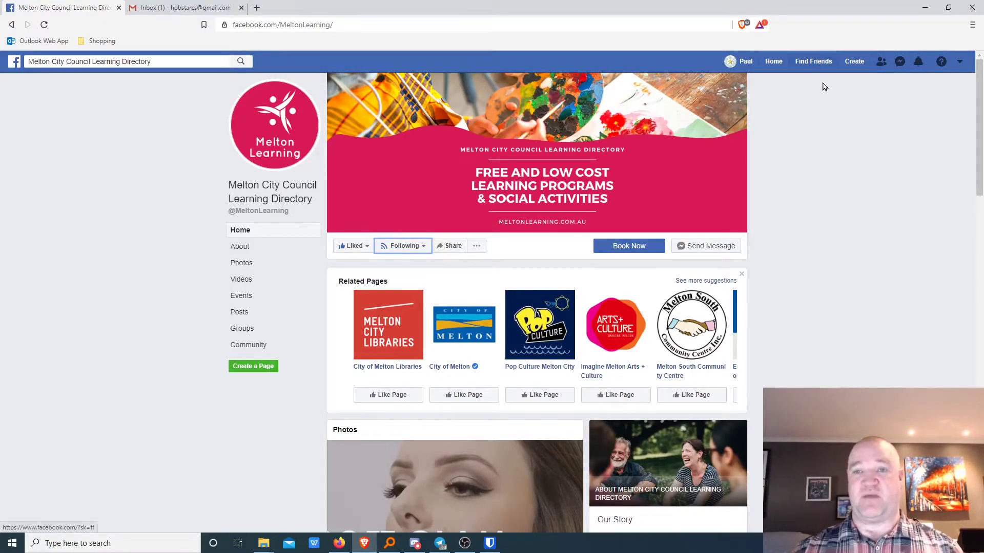
{"action": "mouse_move", "coordinate": [404, 251]}
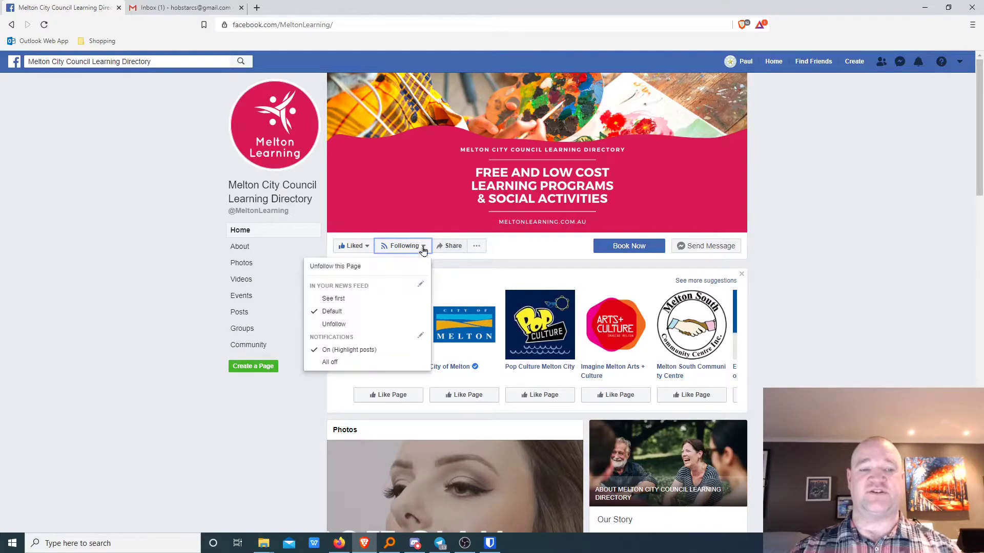
Share the Melton City Council Learning Directory page to the timeline, commenting 'What a great page!'
{"action": "left_click", "coordinate": [452, 249]}
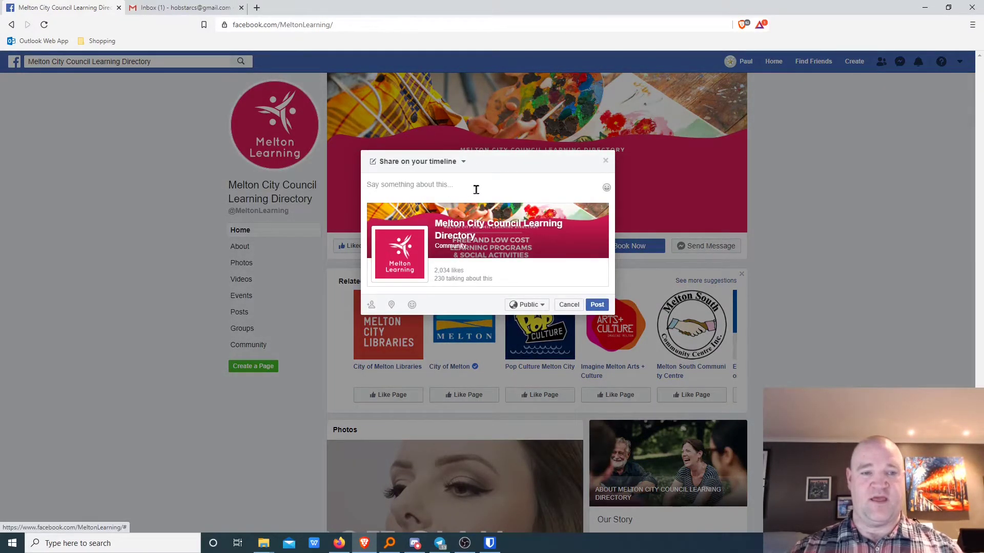
{"action": "type", "text": "What a great page!"}
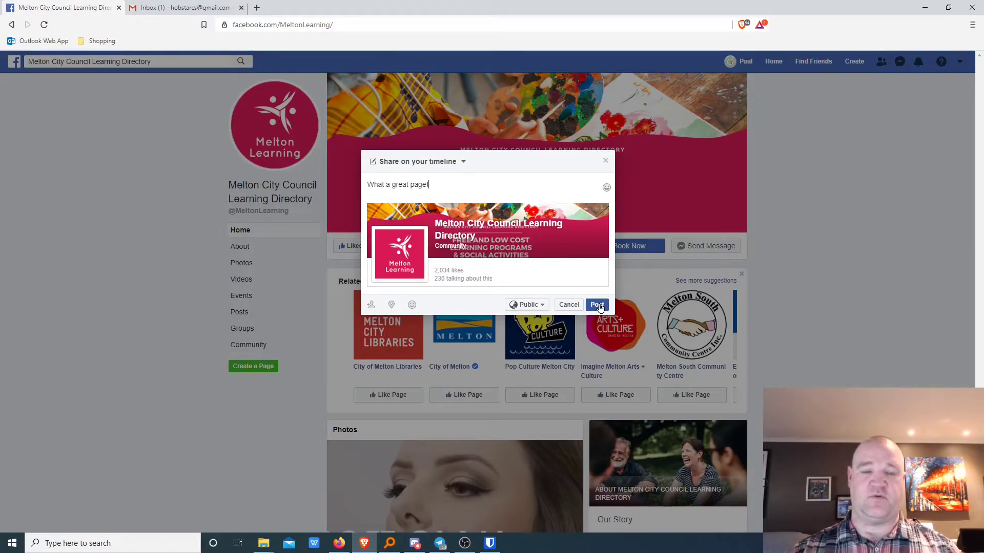
{"action": "left_click", "coordinate": [598, 305]}
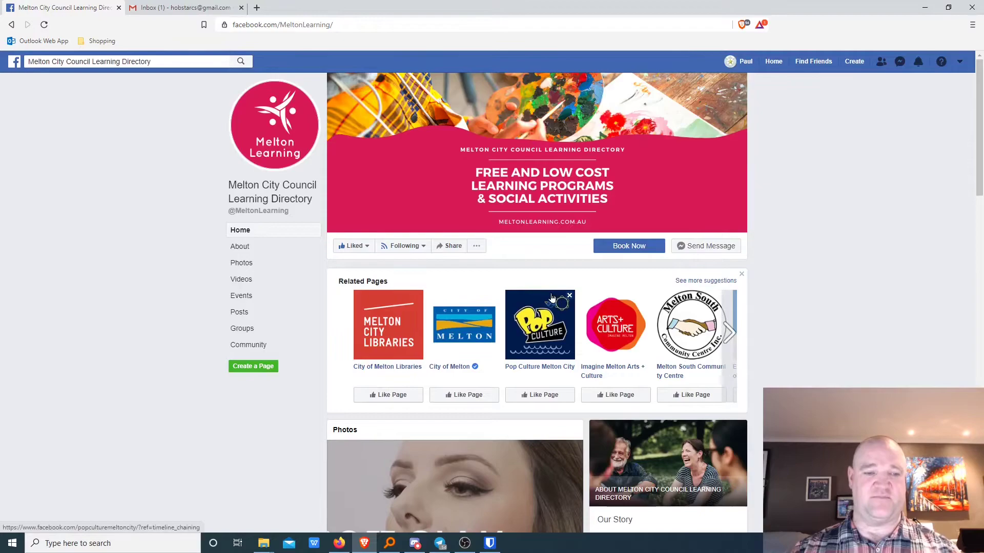
Like the related pages Melton South Community Centre, City of Melton and City of Melton Libraries
{"action": "scroll", "coordinate": [369, 294], "scroll_direction": "down", "scroll_amount": 1}
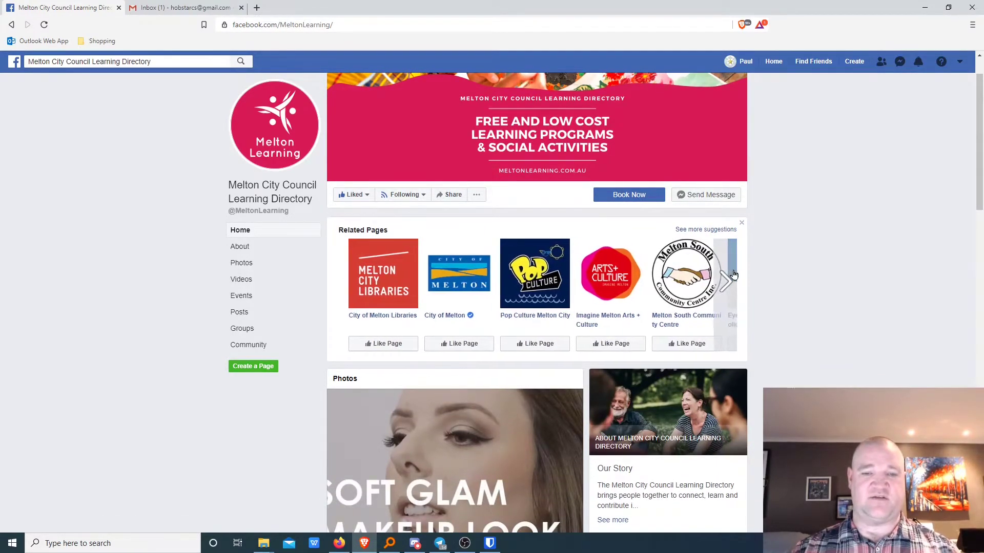
{"action": "left_click", "coordinate": [686, 349]}
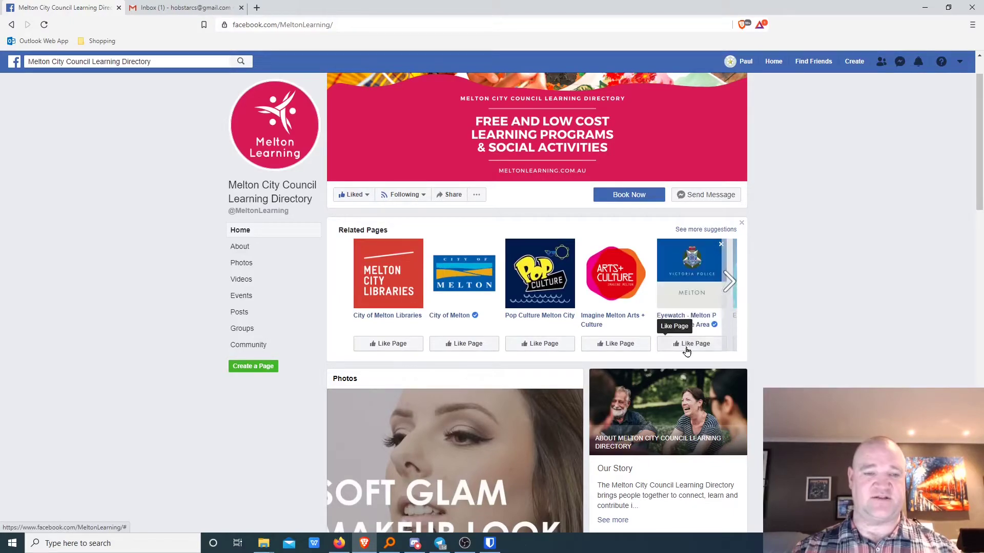
{"action": "left_click", "coordinate": [459, 344]}
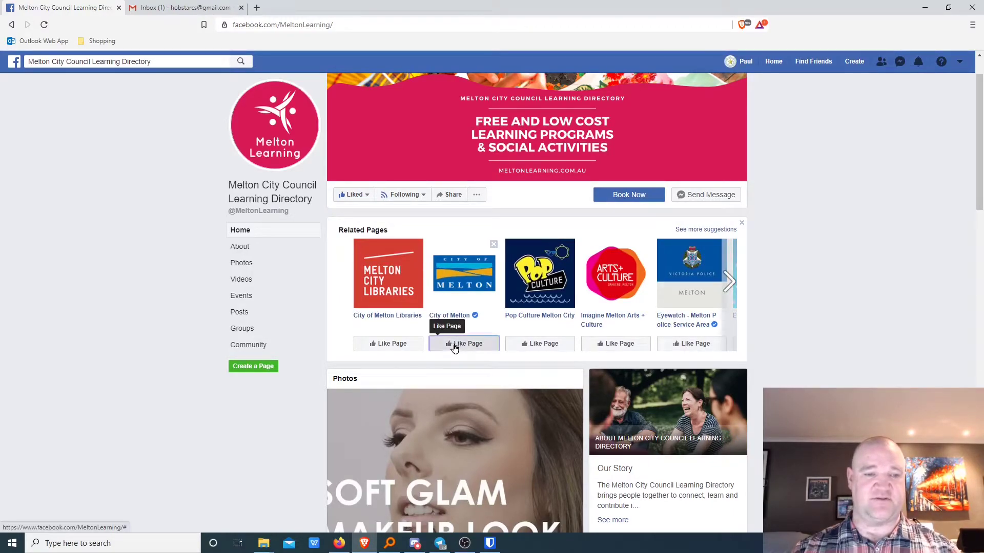
{"action": "left_click", "coordinate": [388, 345]}
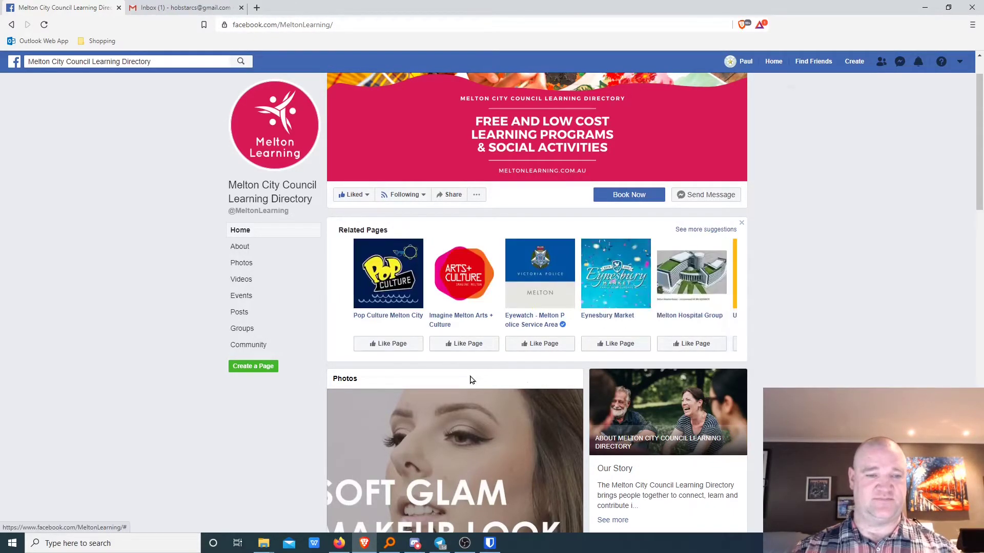
{"action": "scroll", "coordinate": [545, 347], "scroll_direction": "down", "scroll_amount": 1}
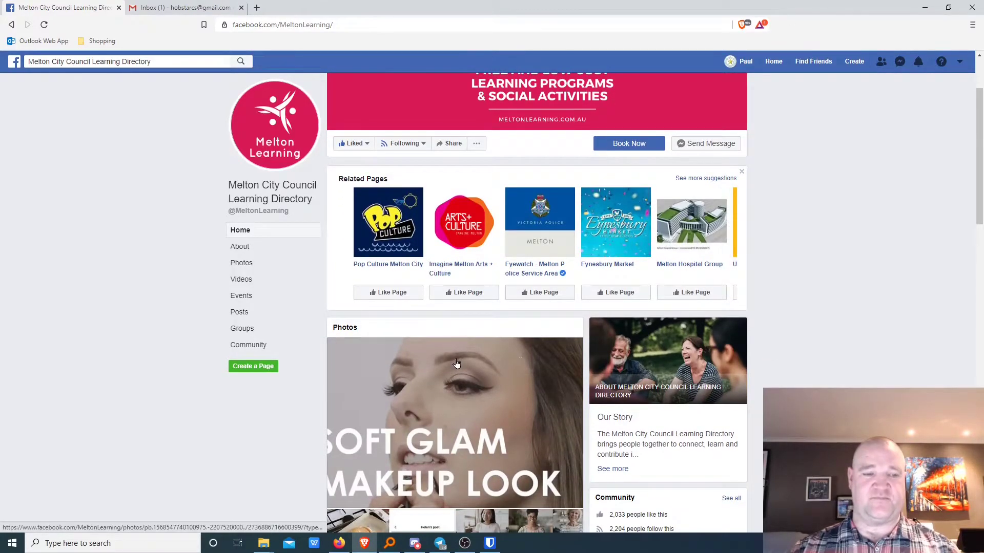
{"action": "scroll", "coordinate": [462, 343], "scroll_direction": "down", "scroll_amount": 3}
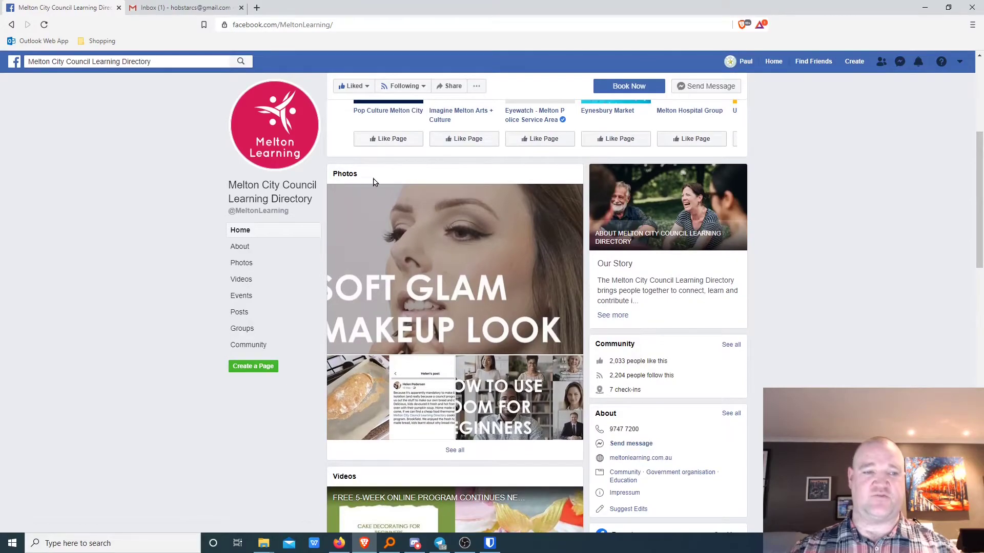
{"action": "scroll", "coordinate": [414, 233], "scroll_direction": "down", "scroll_amount": 1}
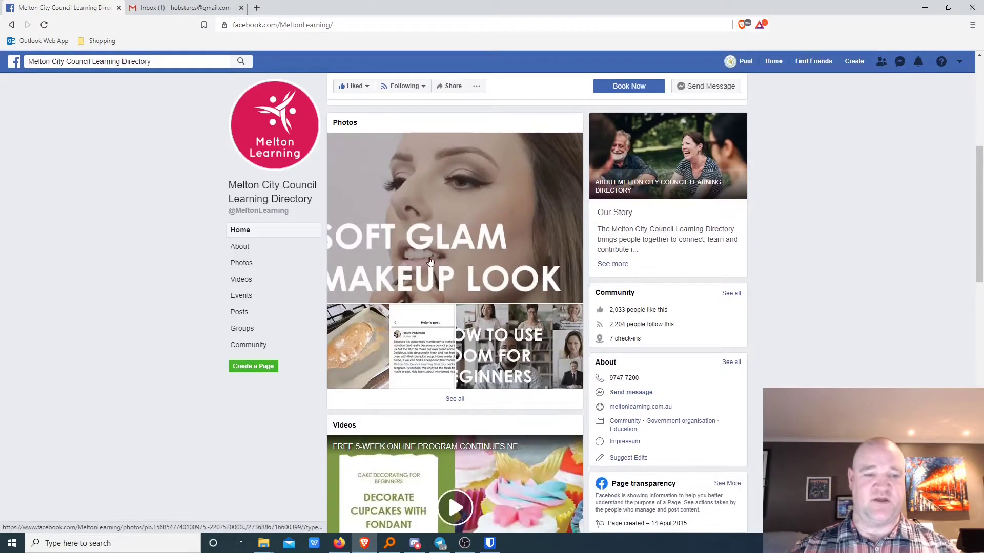
{"action": "scroll", "coordinate": [516, 288], "scroll_direction": "down", "scroll_amount": 3}
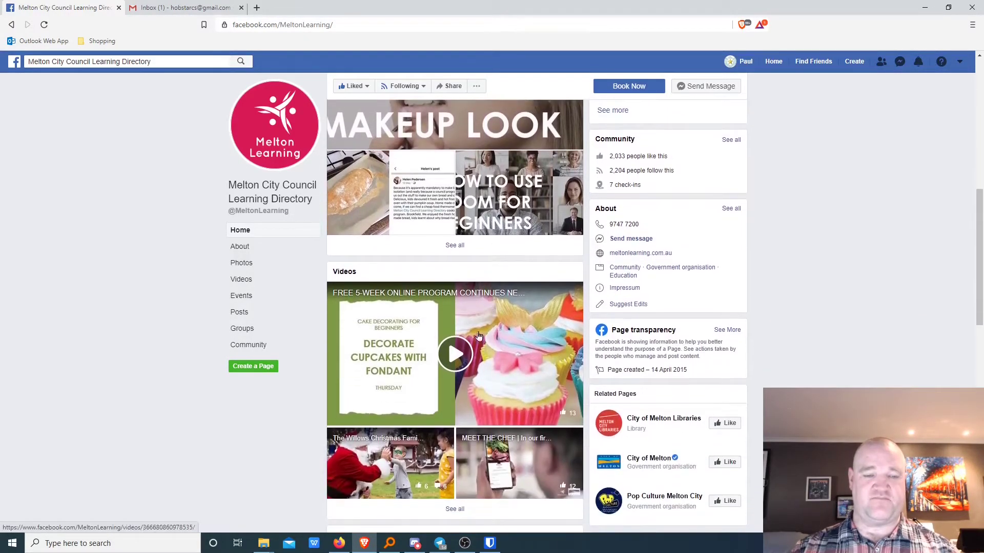
{"action": "scroll", "coordinate": [451, 257], "scroll_direction": "down", "scroll_amount": 1}
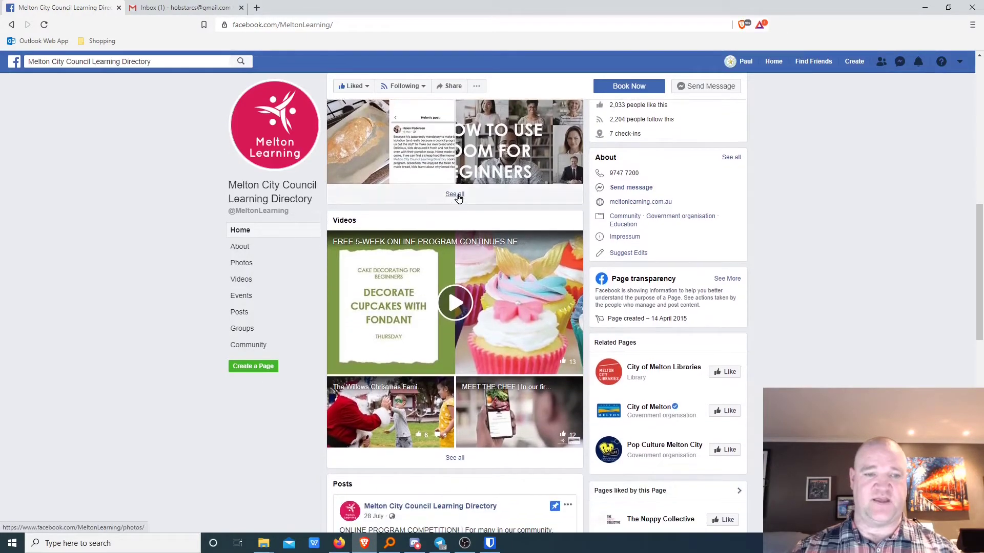
{"action": "scroll", "coordinate": [435, 272], "scroll_direction": "down", "scroll_amount": 2}
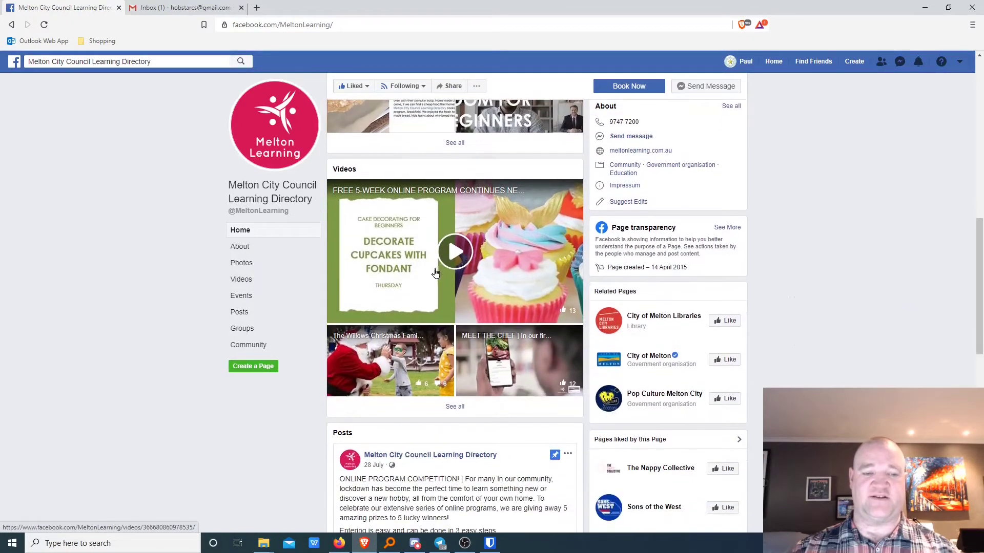
{"action": "scroll", "coordinate": [435, 272], "scroll_direction": "down", "scroll_amount": 3}
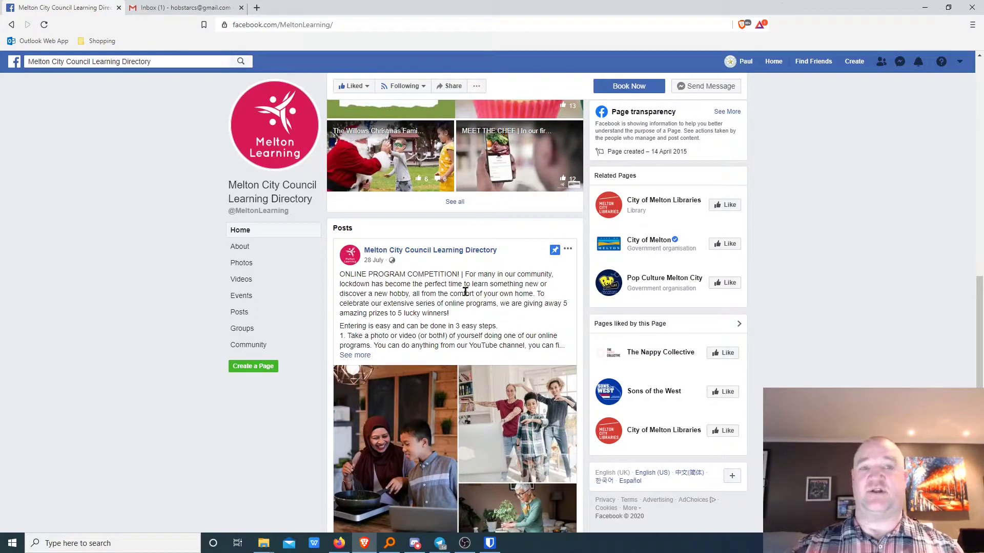
{"action": "scroll", "coordinate": [452, 296], "scroll_direction": "down", "scroll_amount": 1}
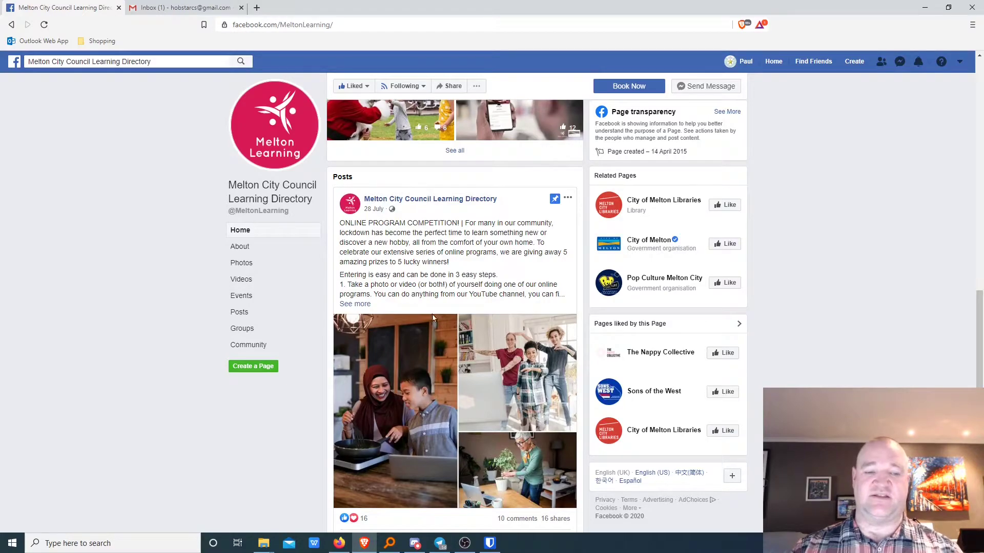
{"action": "scroll", "coordinate": [479, 262], "scroll_direction": "down", "scroll_amount": 1}
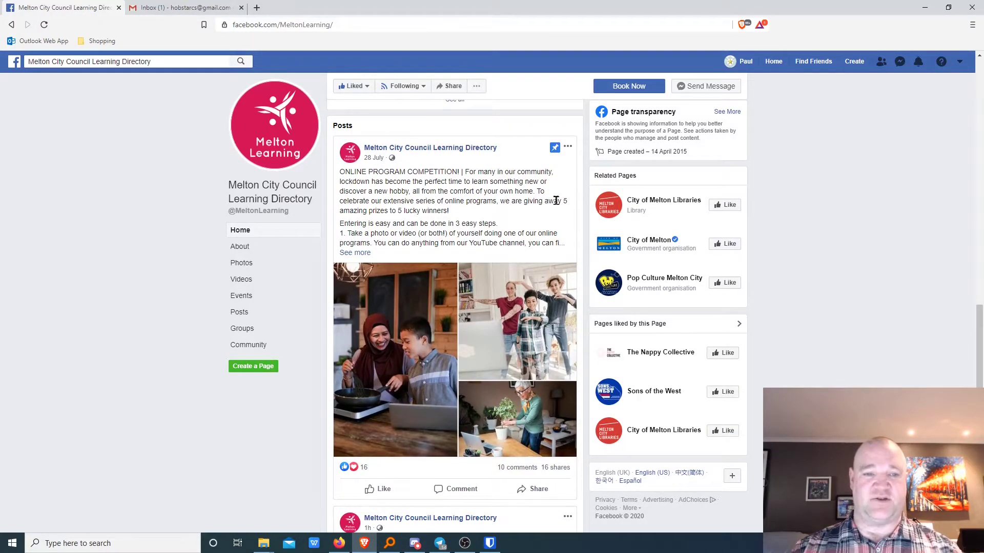
{"action": "scroll", "coordinate": [556, 200], "scroll_direction": "down", "scroll_amount": 4}
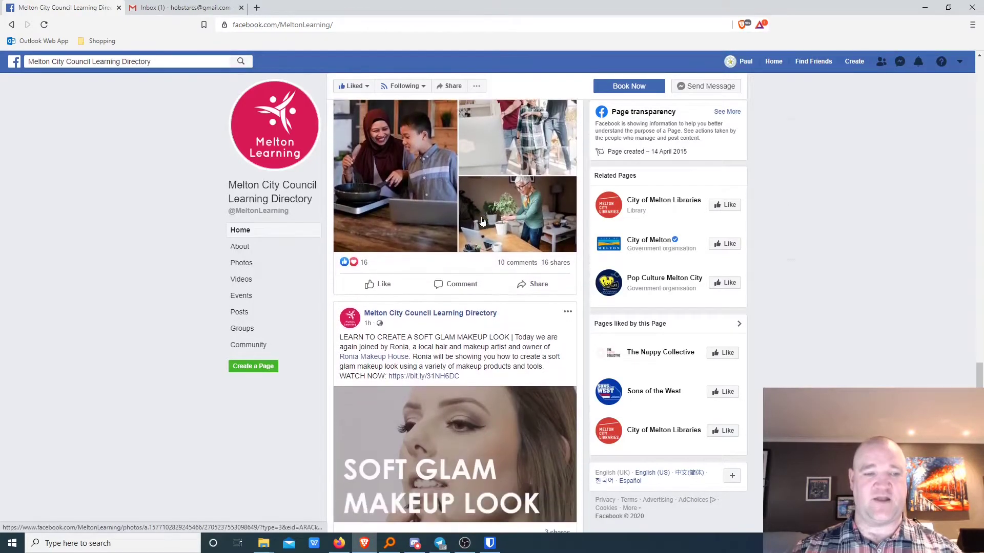
{"action": "mouse_move", "coordinate": [362, 264]}
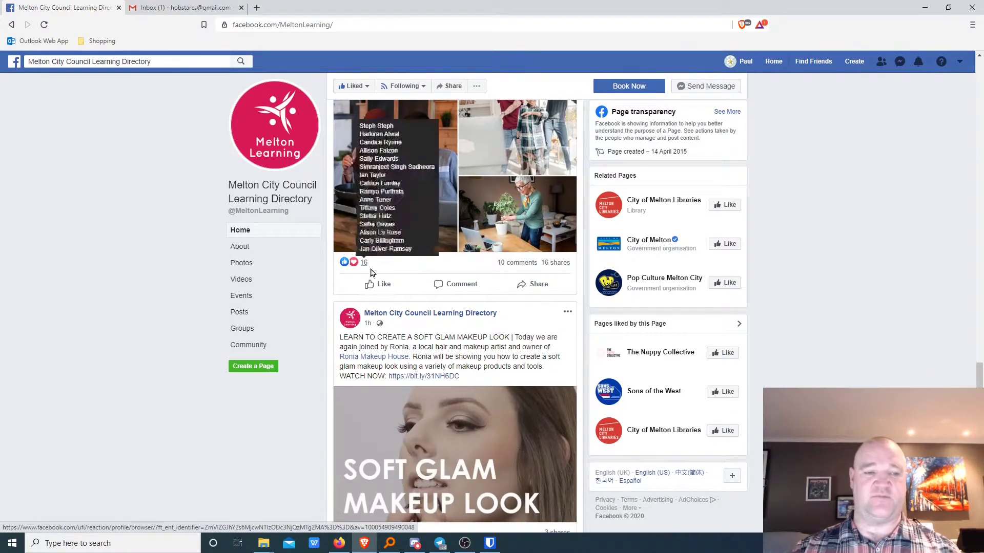
{"action": "mouse_move", "coordinate": [409, 292]}
{"action": "scroll", "coordinate": [430, 286], "scroll_direction": "up", "scroll_amount": 3}
{"action": "scroll", "coordinate": [431, 286], "scroll_direction": "up", "scroll_amount": 2}
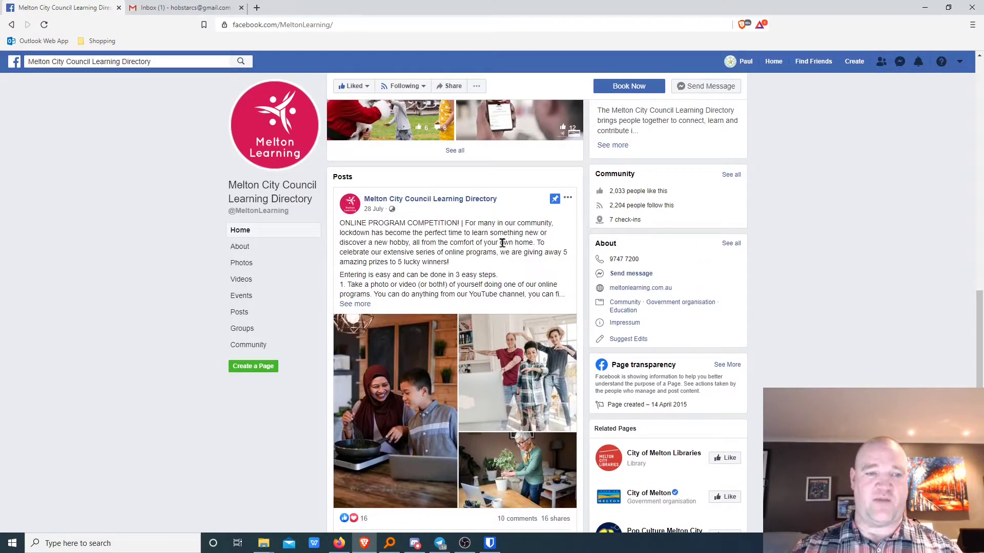
{"action": "scroll", "coordinate": [535, 246], "scroll_direction": "down", "scroll_amount": 1}
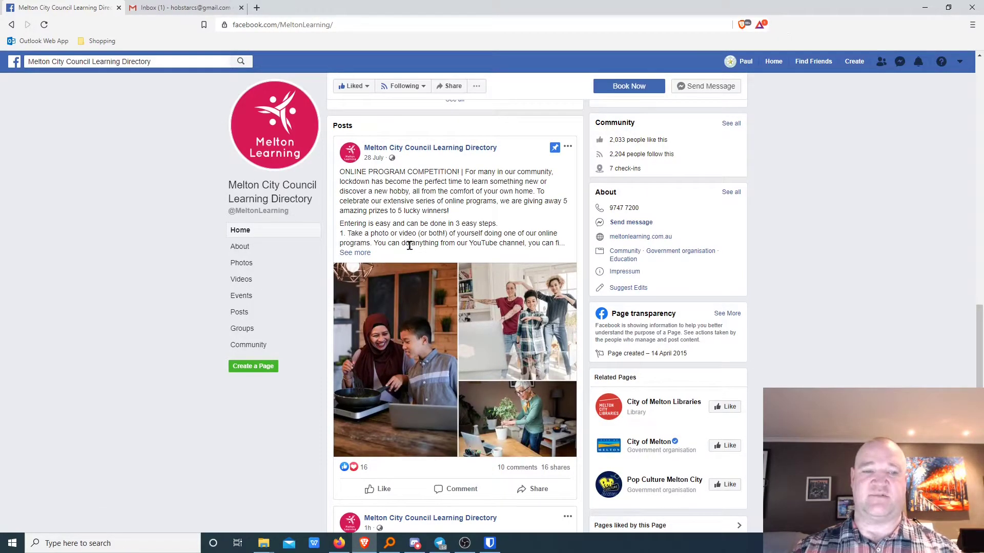
Expand the pinned ONLINE PROGRAM COMPETITION! post's full text and give it a Like reaction
{"action": "left_click", "coordinate": [352, 253]}
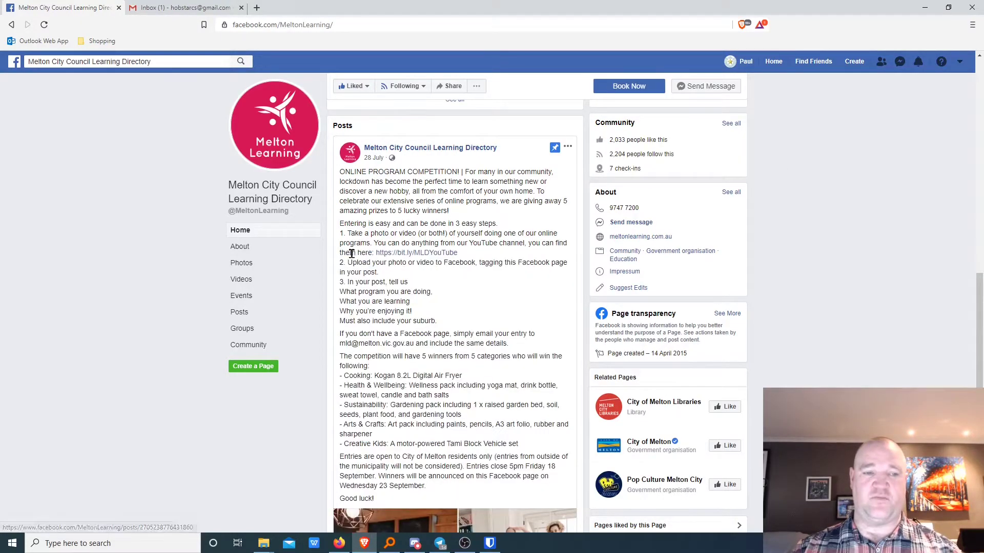
{"action": "scroll", "coordinate": [377, 228], "scroll_direction": "down", "scroll_amount": 1}
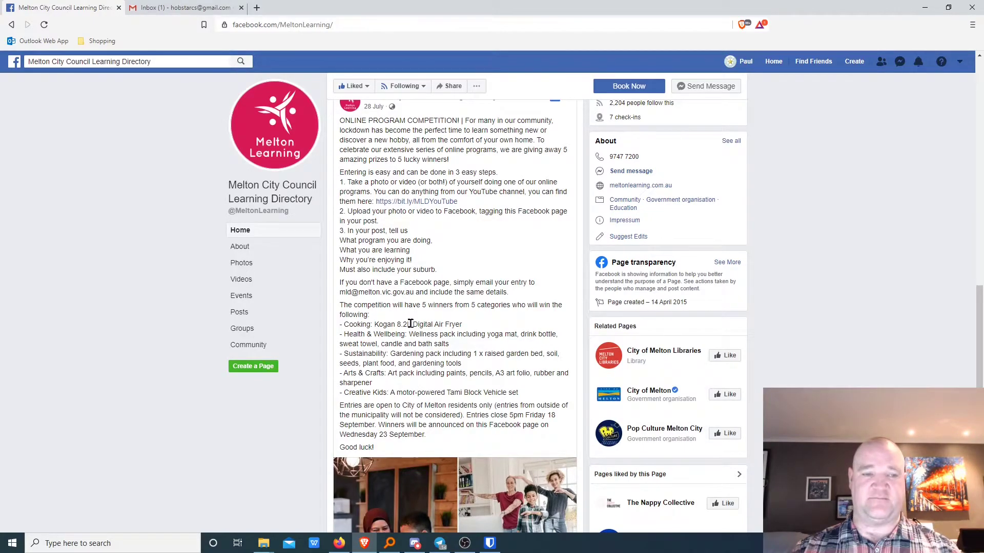
{"action": "scroll", "coordinate": [410, 324], "scroll_direction": "down", "scroll_amount": 6}
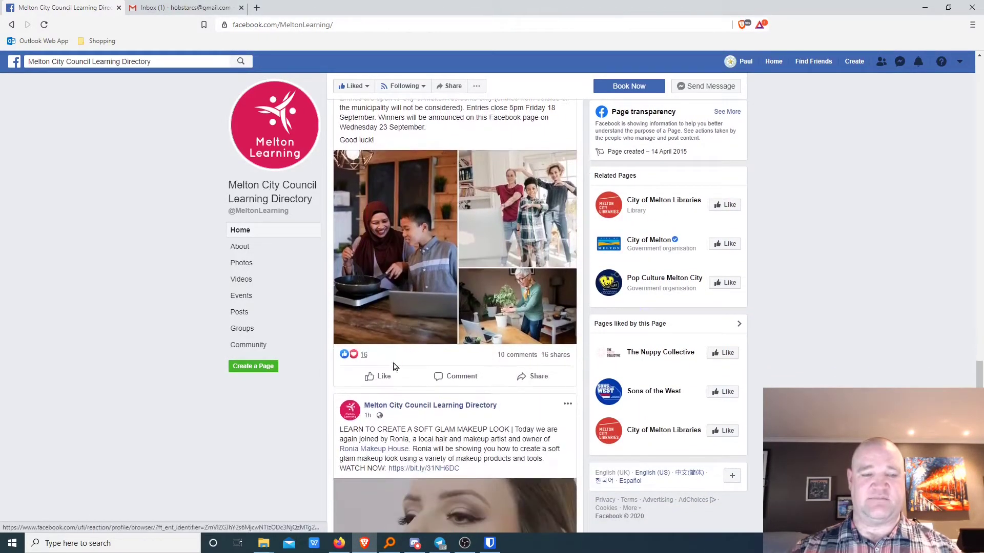
{"action": "mouse_move", "coordinate": [380, 380]}
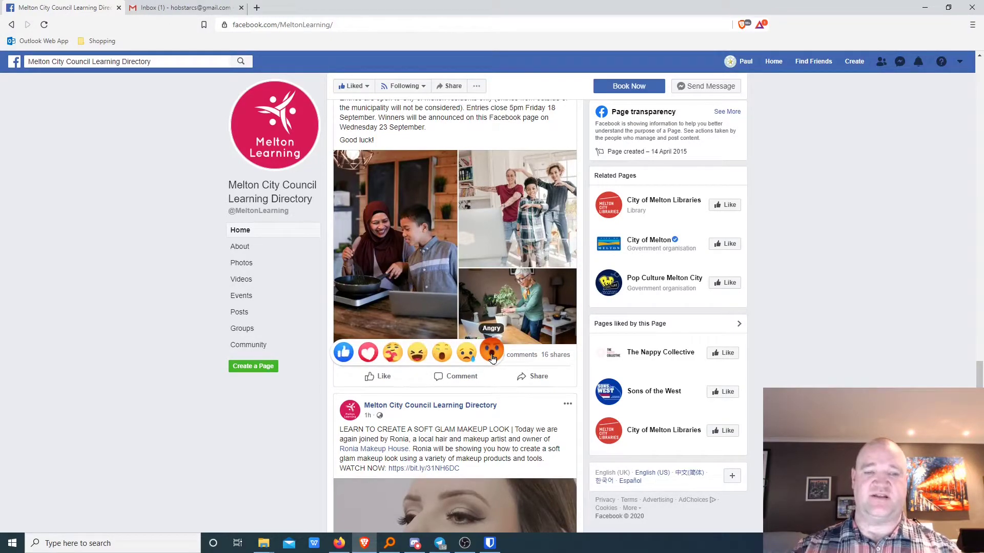
{"action": "left_click", "coordinate": [344, 353]}
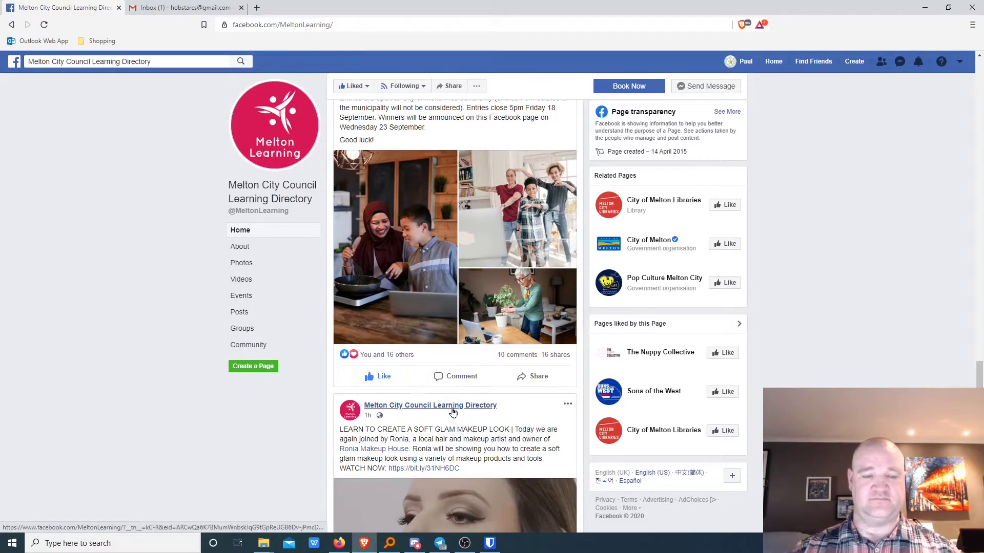
{"action": "scroll", "coordinate": [416, 288], "scroll_direction": "down", "scroll_amount": 4}
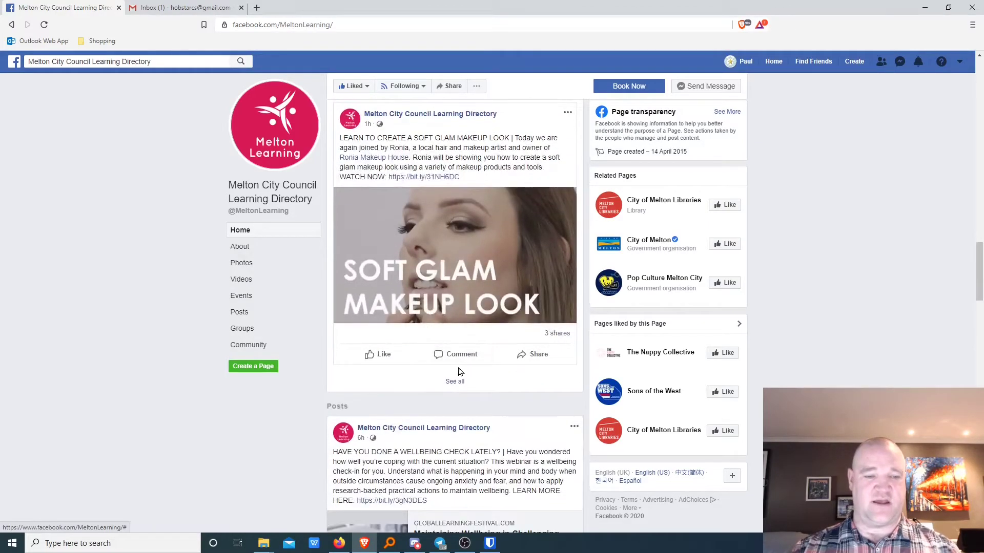
{"action": "scroll", "coordinate": [458, 353], "scroll_direction": "down", "scroll_amount": 1}
{"action": "scroll", "coordinate": [458, 328], "scroll_direction": "down", "scroll_amount": 3}
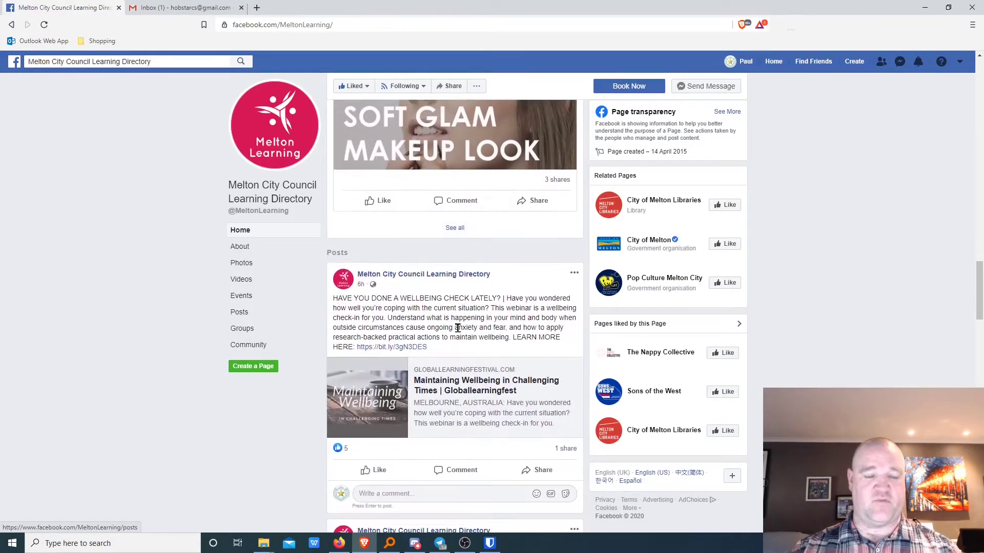
{"action": "scroll", "coordinate": [462, 326], "scroll_direction": "down", "scroll_amount": 3}
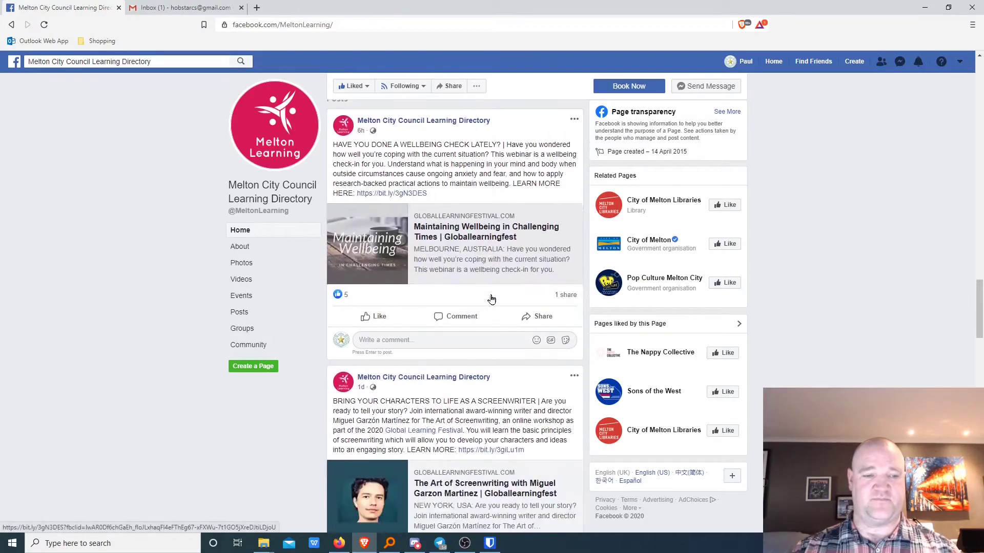
{"action": "scroll", "coordinate": [491, 299], "scroll_direction": "down", "scroll_amount": 5}
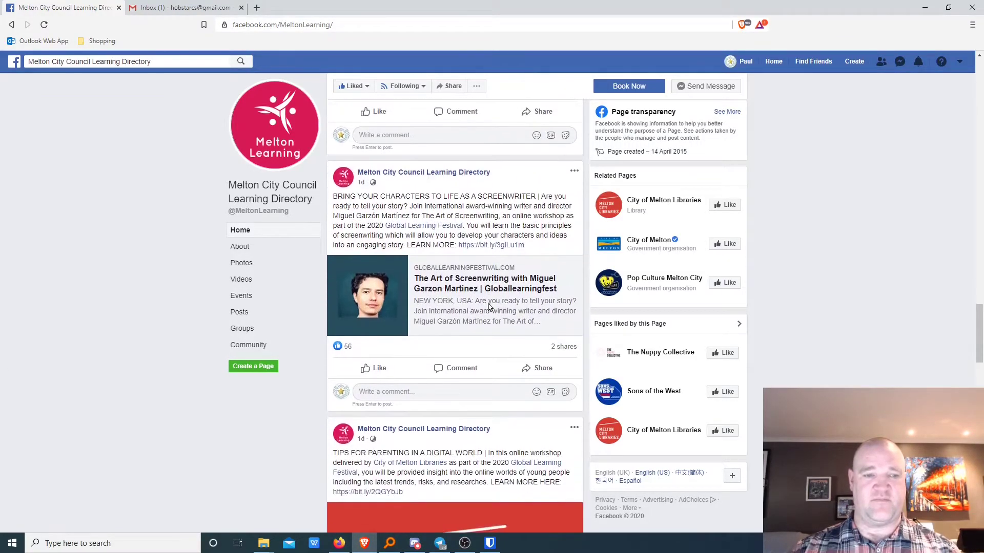
{"action": "scroll", "coordinate": [488, 308], "scroll_direction": "down", "scroll_amount": 7}
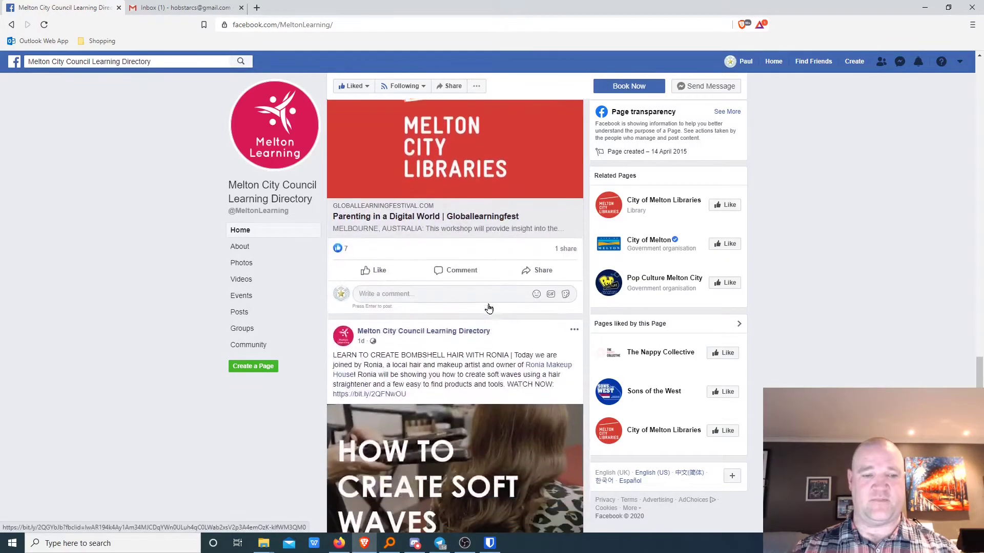
{"action": "scroll", "coordinate": [489, 307], "scroll_direction": "down", "scroll_amount": 4}
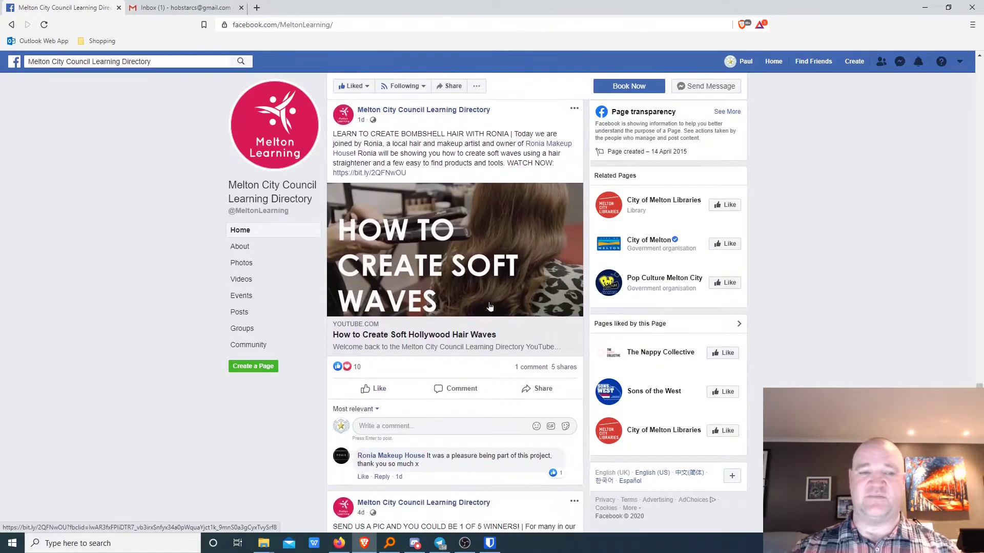
{"action": "scroll", "coordinate": [483, 302], "scroll_direction": "down", "scroll_amount": 3}
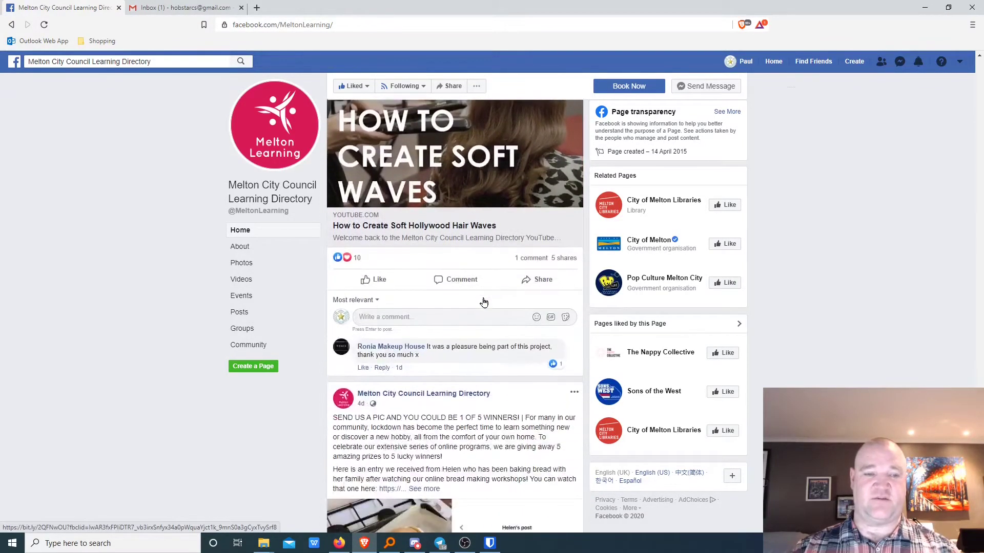
{"action": "scroll", "coordinate": [473, 316], "scroll_direction": "down", "scroll_amount": 3}
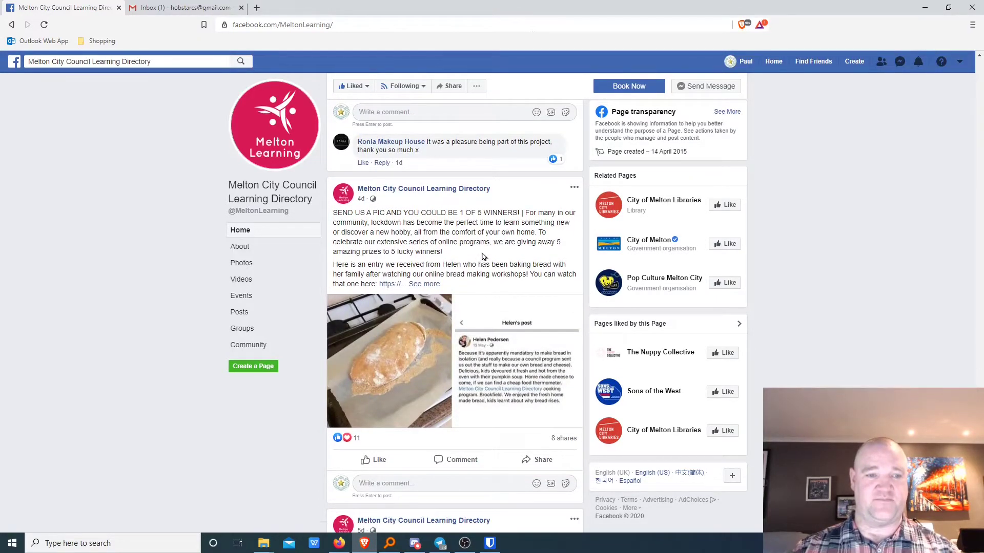
{"action": "scroll", "coordinate": [483, 260], "scroll_direction": "up", "scroll_amount": 2}
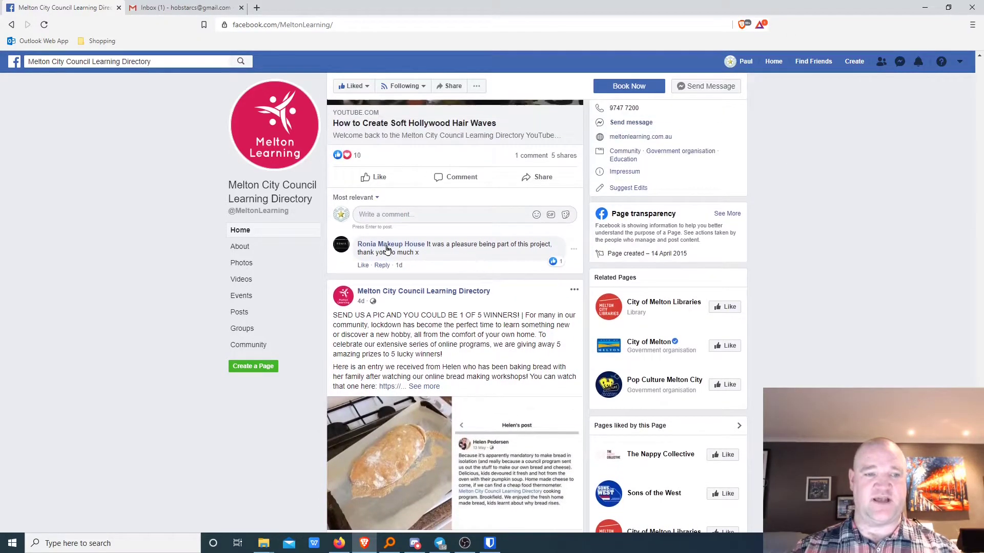
{"action": "scroll", "coordinate": [423, 230], "scroll_direction": "up", "scroll_amount": 8}
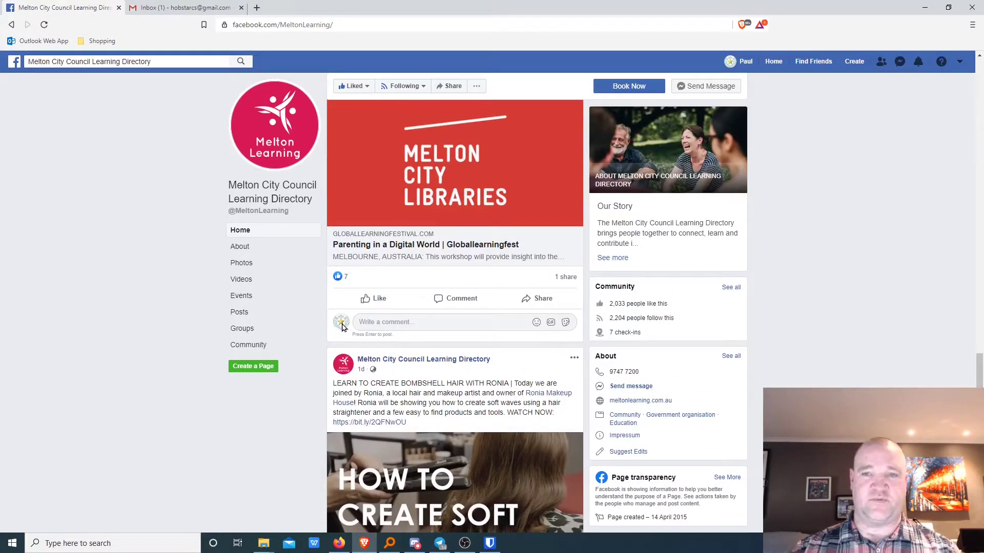
{"action": "scroll", "coordinate": [413, 320], "scroll_direction": "up", "scroll_amount": 2}
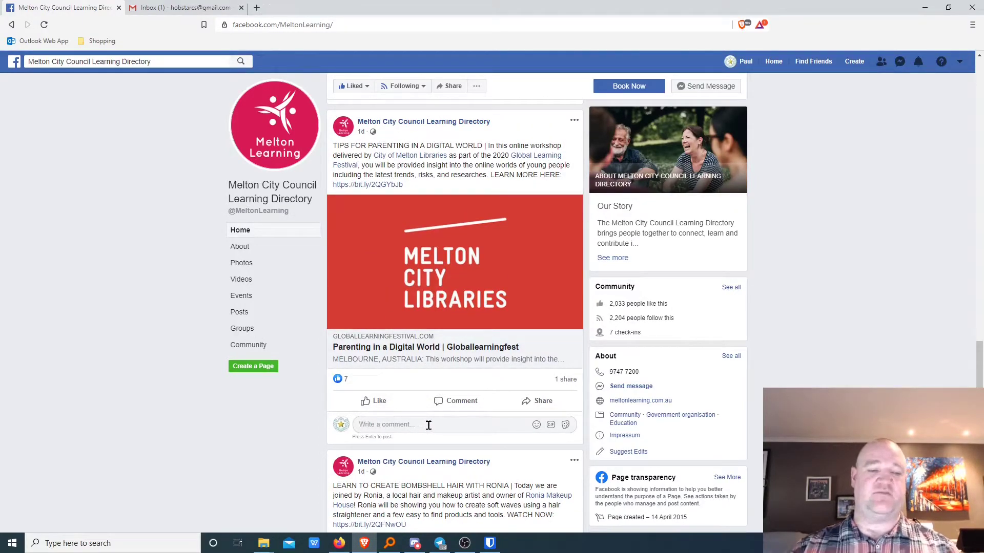
{"action": "scroll", "coordinate": [449, 418], "scroll_direction": "up", "scroll_amount": 8}
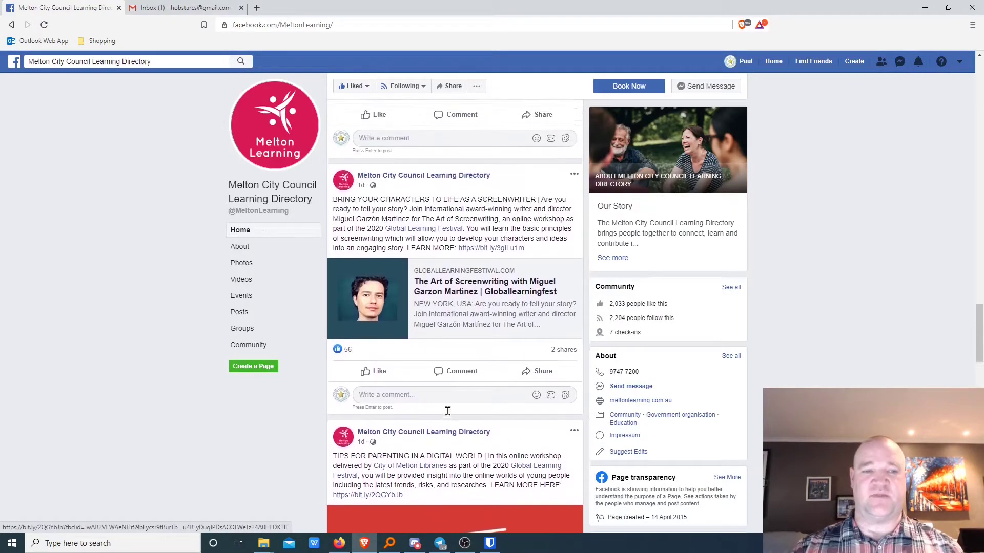
{"action": "scroll", "coordinate": [445, 411], "scroll_direction": "up", "scroll_amount": 14}
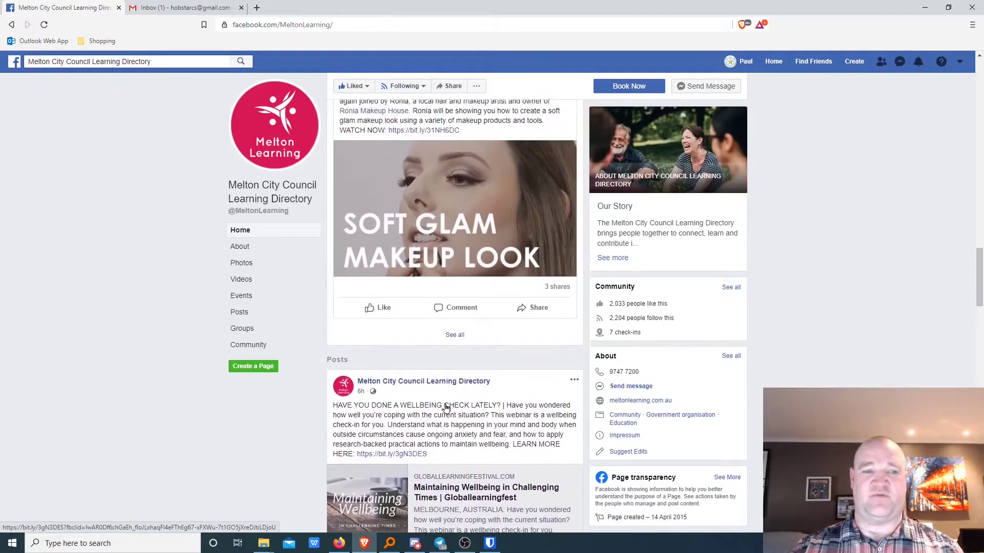
{"action": "scroll", "coordinate": [446, 408], "scroll_direction": "up", "scroll_amount": 4}
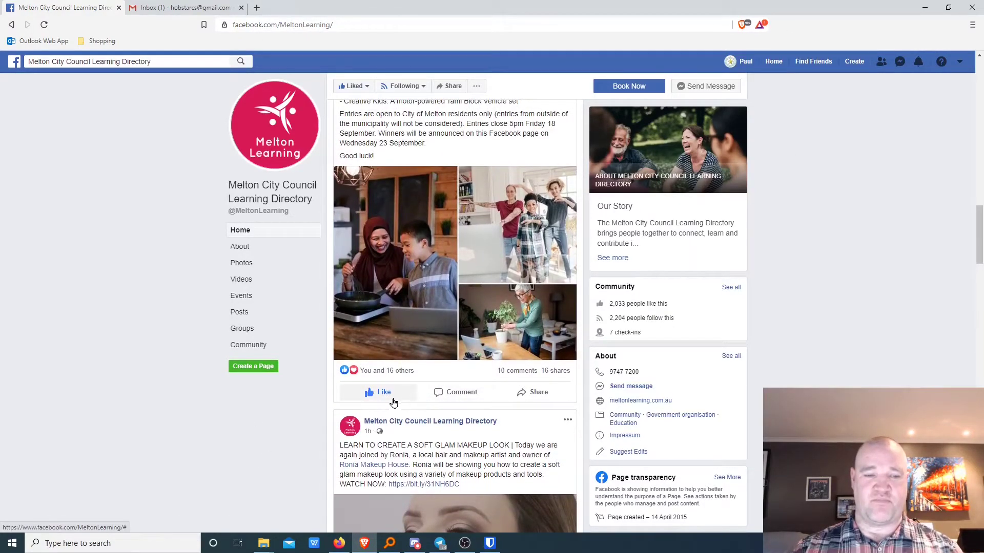
{"action": "scroll", "coordinate": [478, 402], "scroll_direction": "down", "scroll_amount": 1}
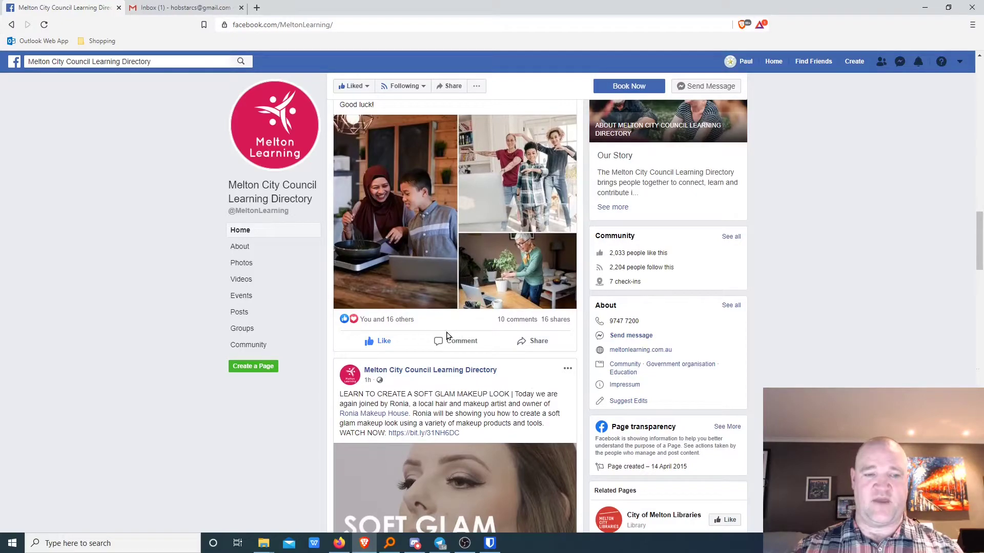
{"action": "scroll", "coordinate": [446, 328], "scroll_direction": "down", "scroll_amount": 1}
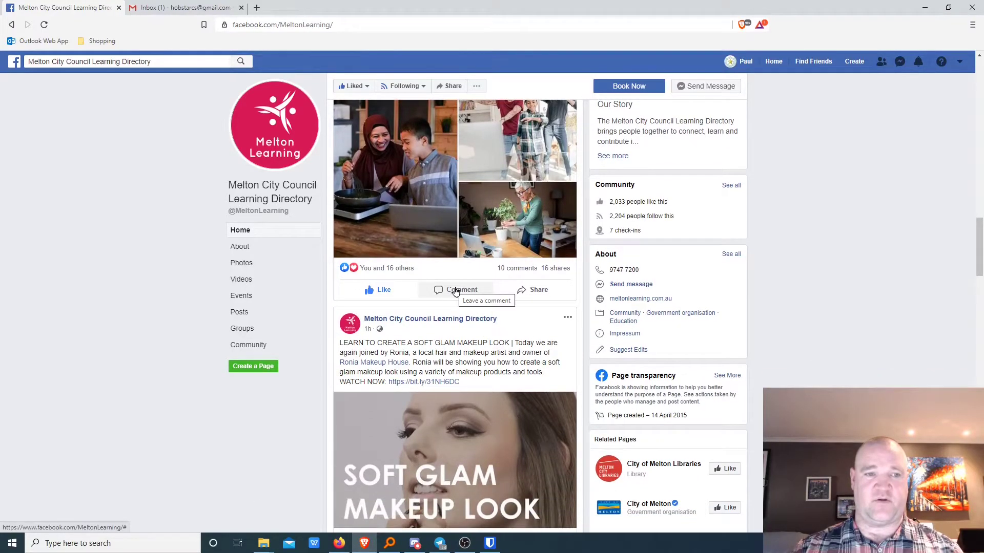
{"action": "scroll", "coordinate": [456, 292], "scroll_direction": "up", "scroll_amount": 2}
{"action": "scroll", "coordinate": [459, 292], "scroll_direction": "down", "scroll_amount": 2}
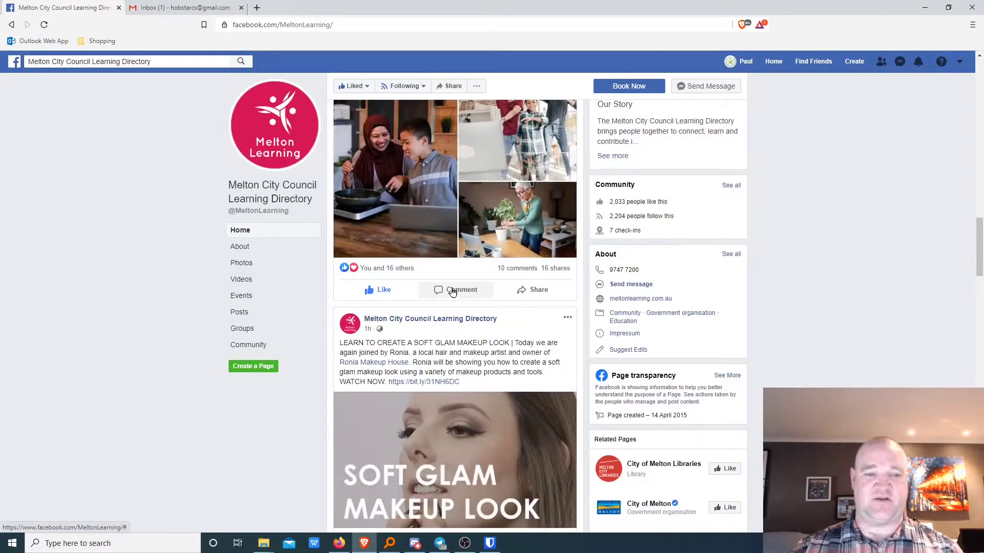
Comment 'Sounds like a great idea' plus a smiley emoji on the pinned competition post
{"action": "left_click", "coordinate": [452, 290]}
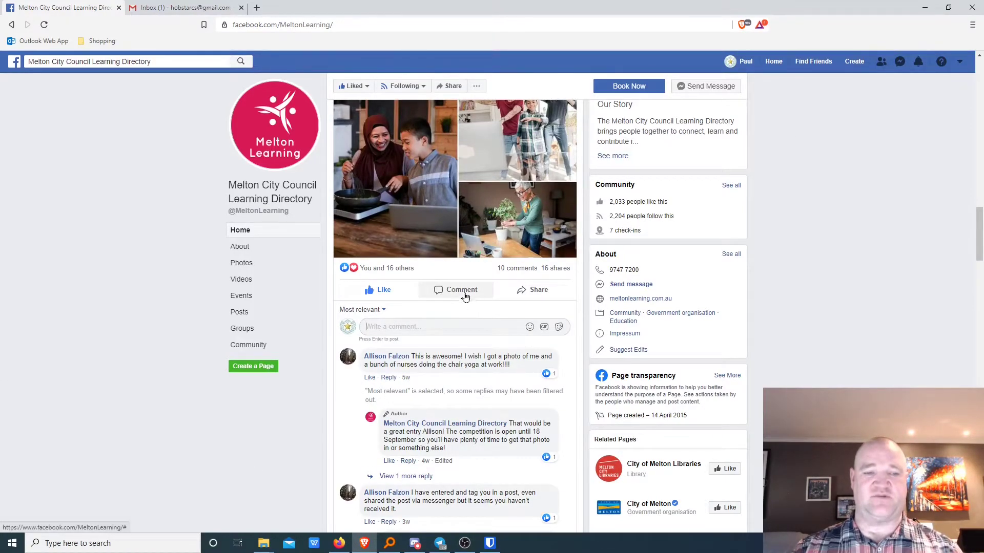
{"action": "scroll", "coordinate": [469, 305], "scroll_direction": "down", "scroll_amount": 8}
{"action": "scroll", "coordinate": [472, 315], "scroll_direction": "down", "scroll_amount": 6}
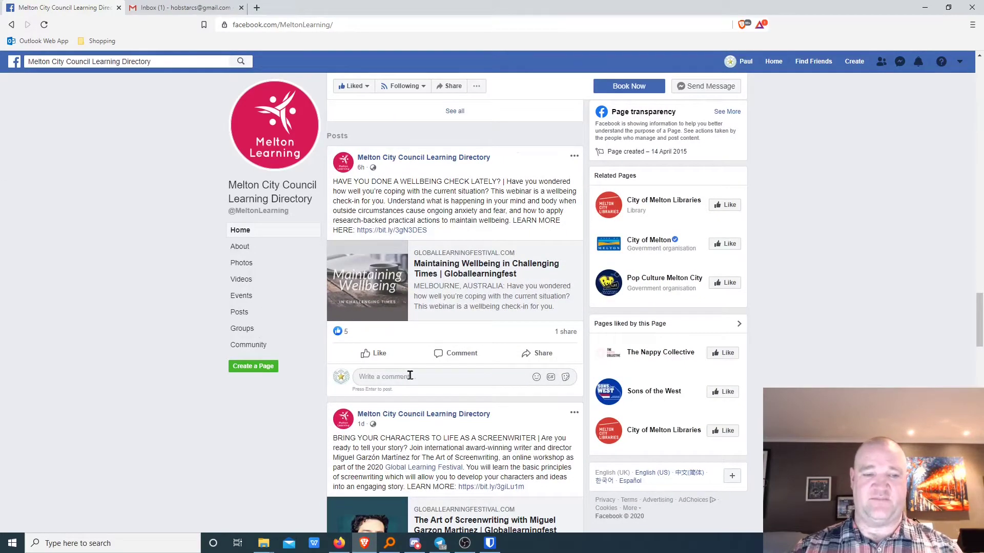
{"action": "scroll", "coordinate": [468, 308], "scroll_direction": "up", "scroll_amount": 7}
{"action": "scroll", "coordinate": [473, 301], "scroll_direction": "up", "scroll_amount": 5}
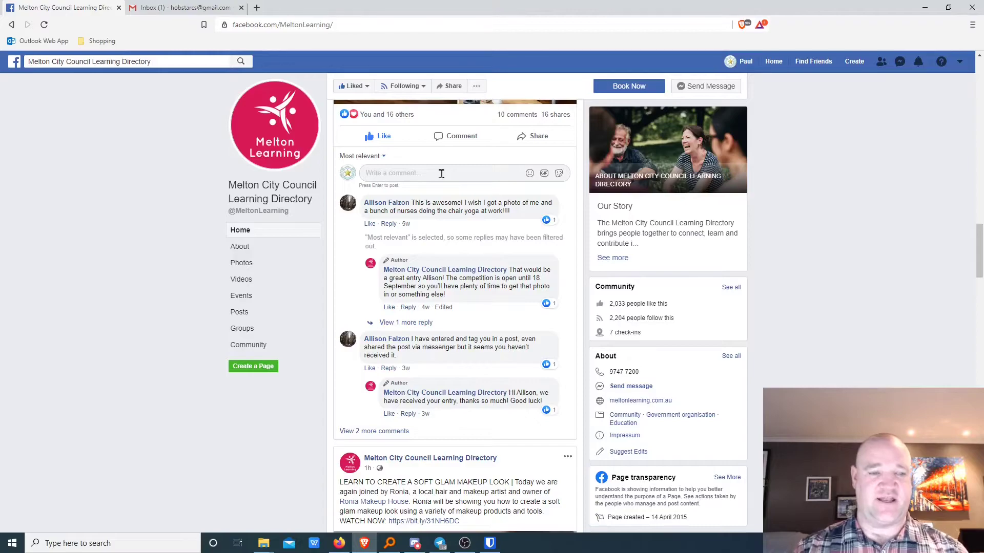
{"action": "type", "text": "Sounds like a great idea"}
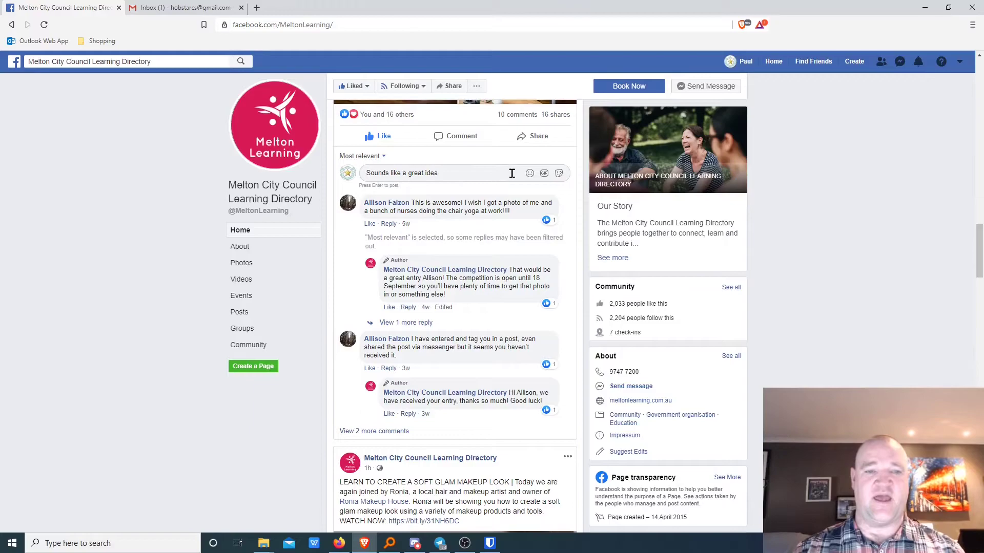
{"action": "left_click", "coordinate": [530, 174]}
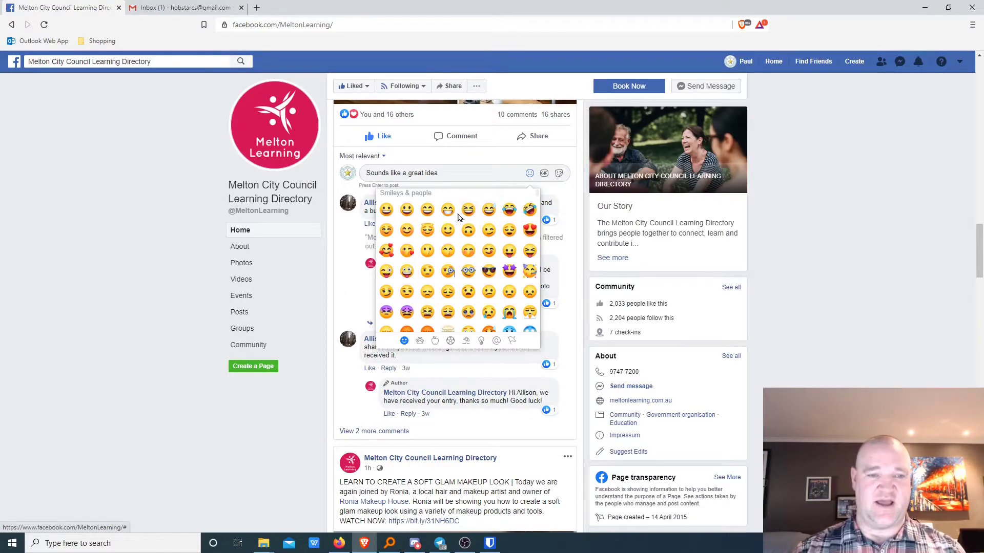
{"action": "left_click", "coordinate": [428, 214]}
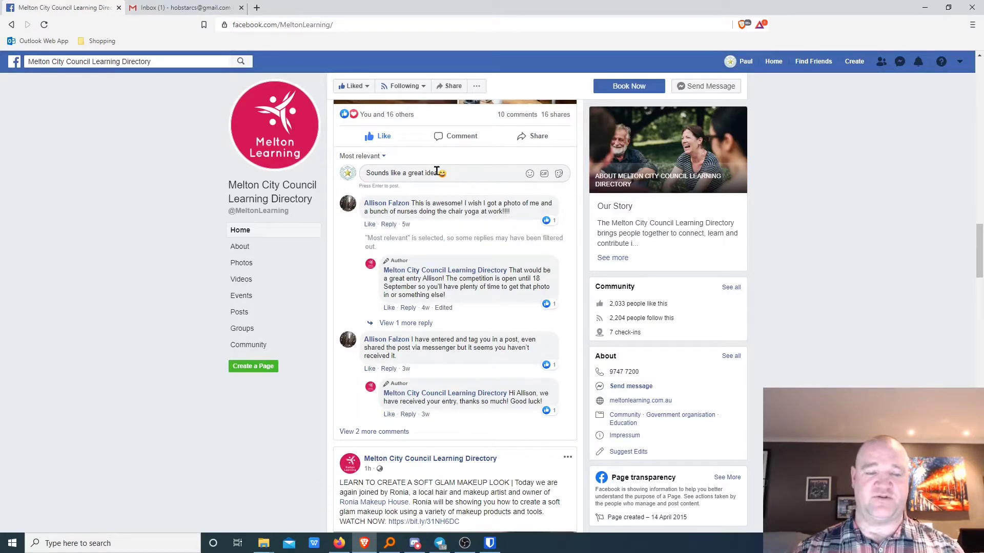
{"action": "key", "text": "Return"}
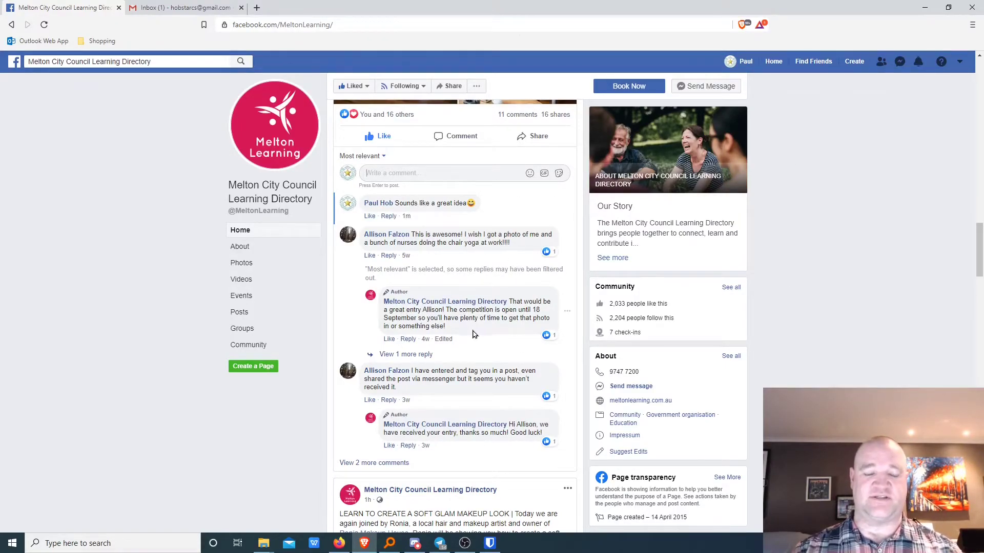
{"action": "scroll", "coordinate": [501, 335], "scroll_direction": "up", "scroll_amount": 7}
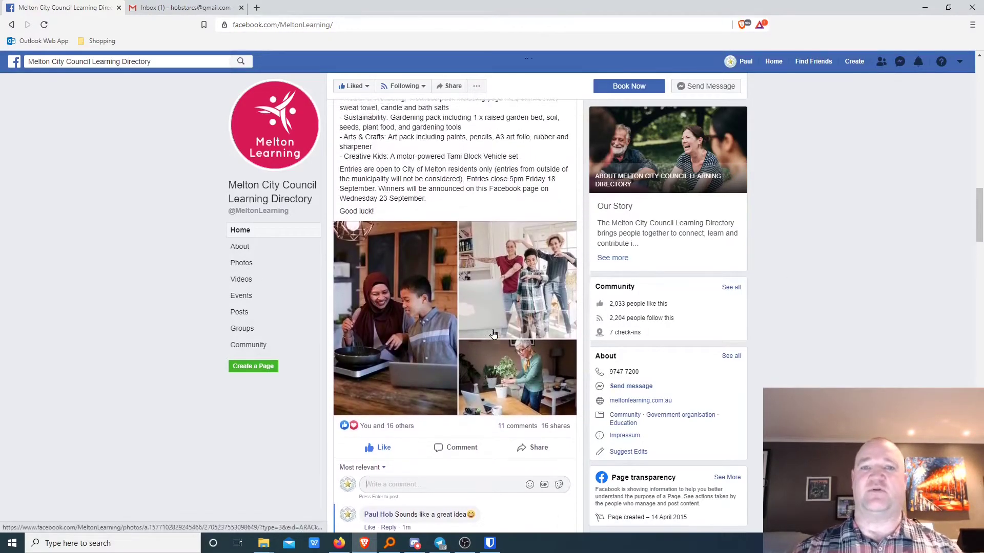
Return to the News Feed home and scroll down to the Storytime video
{"action": "scroll", "coordinate": [483, 335], "scroll_direction": "up", "scroll_amount": 15}
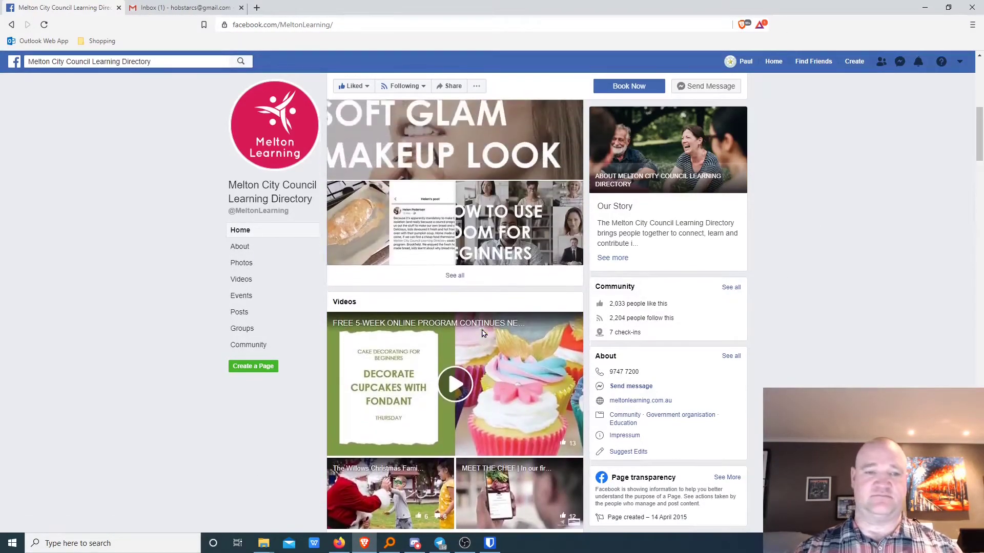
{"action": "scroll", "coordinate": [481, 332], "scroll_direction": "up", "scroll_amount": 6}
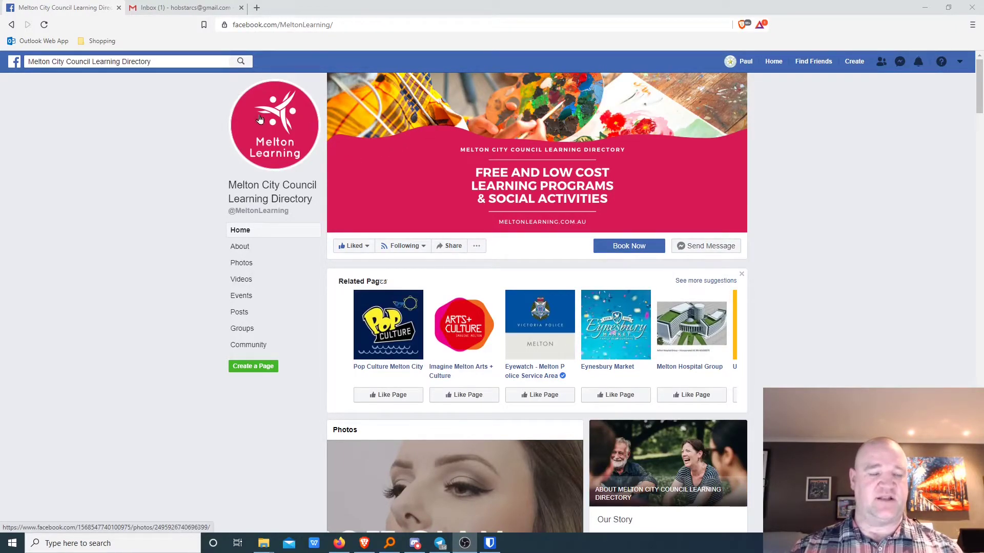
{"action": "left_click", "coordinate": [14, 63]}
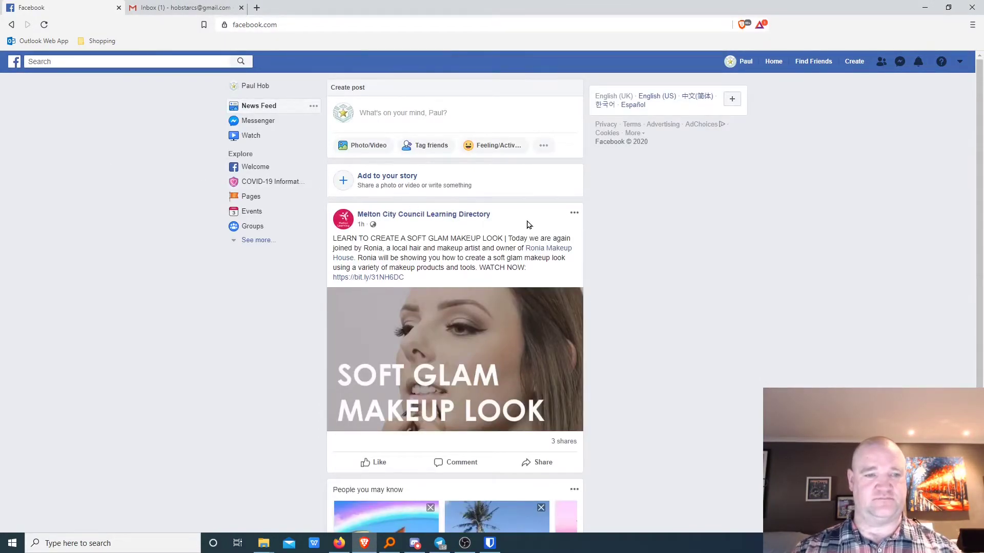
{"action": "scroll", "coordinate": [528, 222], "scroll_direction": "down", "scroll_amount": 1}
{"action": "scroll", "coordinate": [512, 215], "scroll_direction": "up", "scroll_amount": 1}
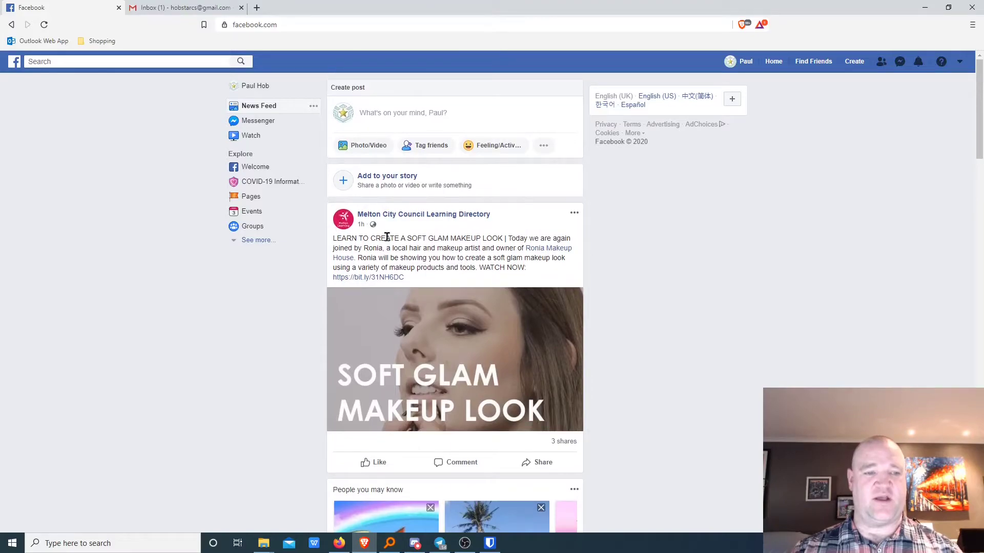
{"action": "scroll", "coordinate": [457, 248], "scroll_direction": "down", "scroll_amount": 1}
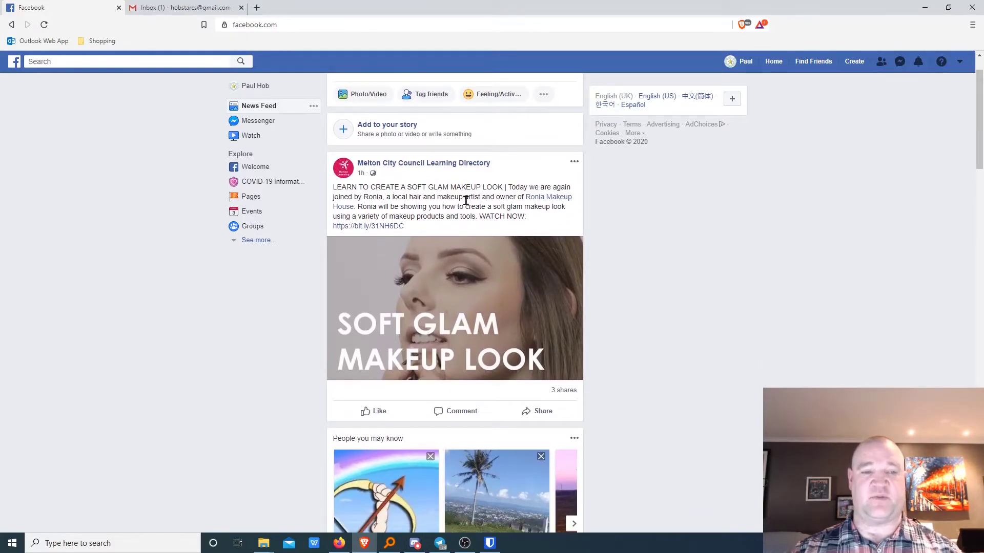
{"action": "scroll", "coordinate": [436, 206], "scroll_direction": "down", "scroll_amount": 5}
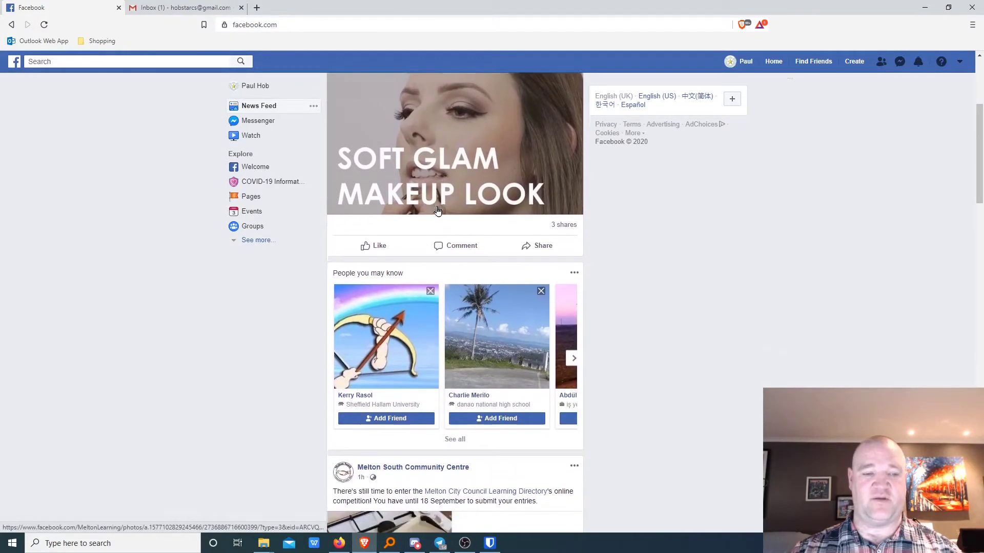
{"action": "scroll", "coordinate": [438, 213], "scroll_direction": "down", "scroll_amount": 3}
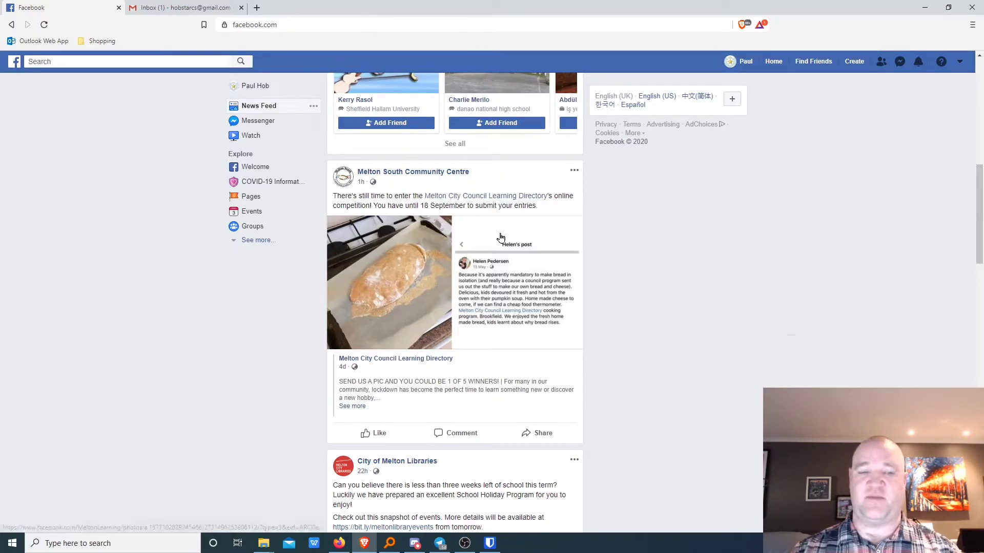
{"action": "scroll", "coordinate": [497, 281], "scroll_direction": "down", "scroll_amount": 2}
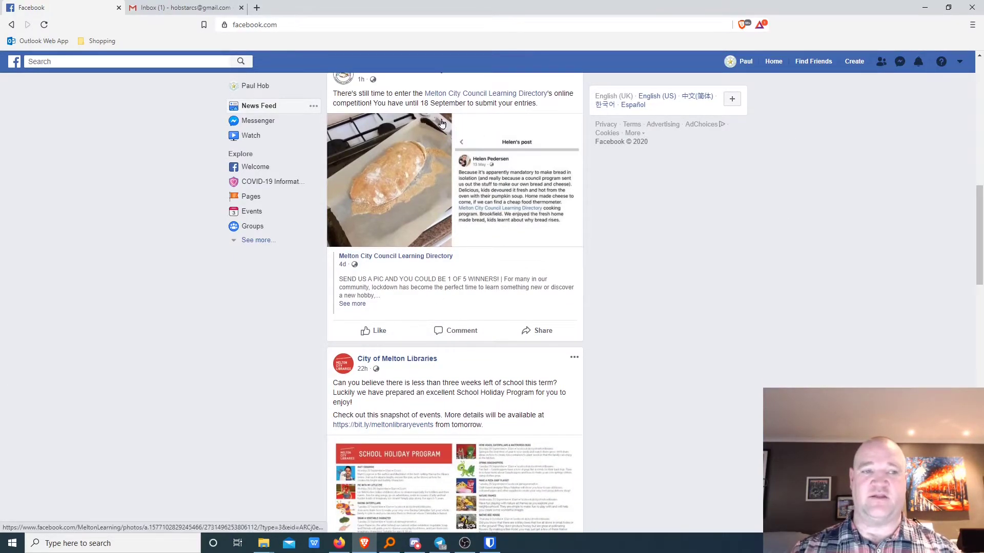
{"action": "scroll", "coordinate": [472, 288], "scroll_direction": "down", "scroll_amount": 2}
{"action": "scroll", "coordinate": [528, 287], "scroll_direction": "down", "scroll_amount": 3}
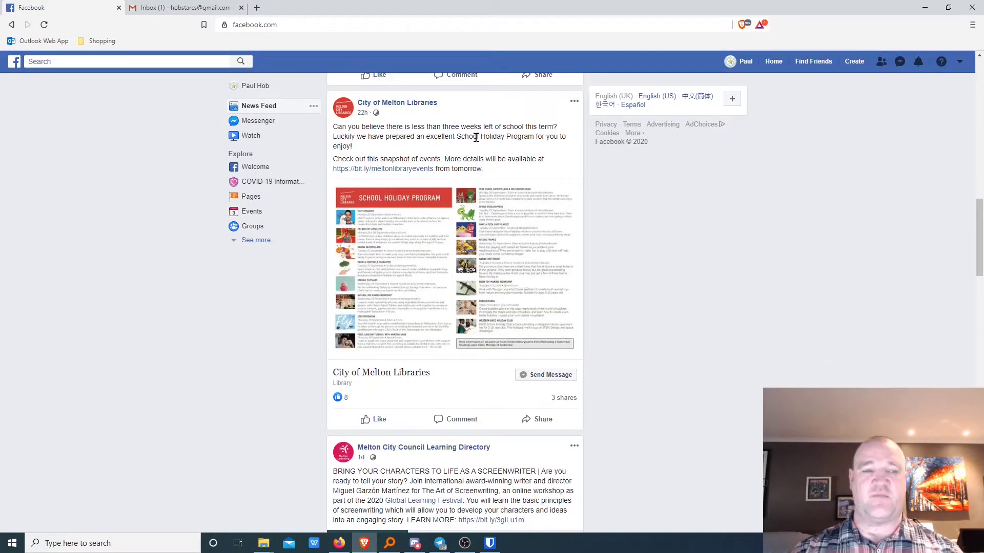
{"action": "scroll", "coordinate": [479, 141], "scroll_direction": "down", "scroll_amount": 5}
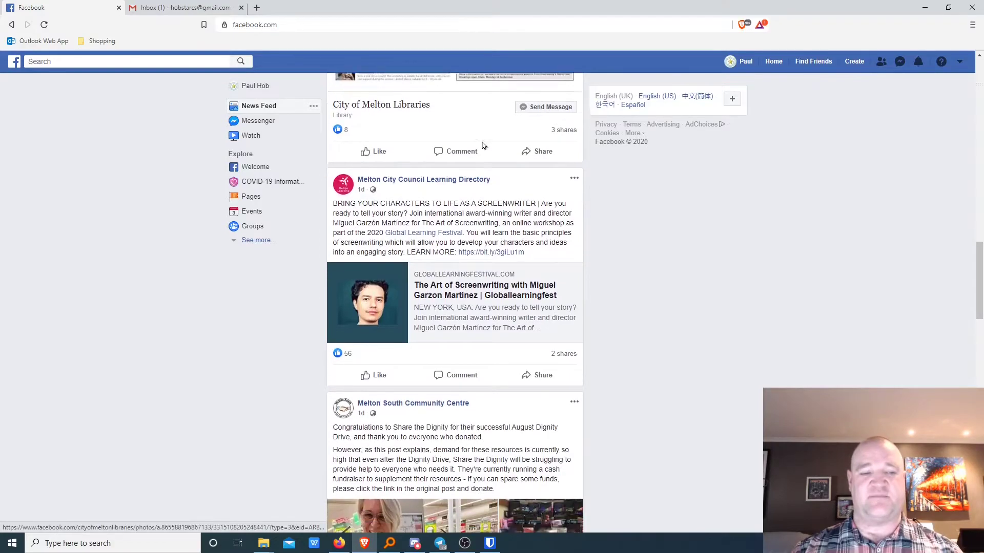
{"action": "scroll", "coordinate": [482, 146], "scroll_direction": "down", "scroll_amount": 5}
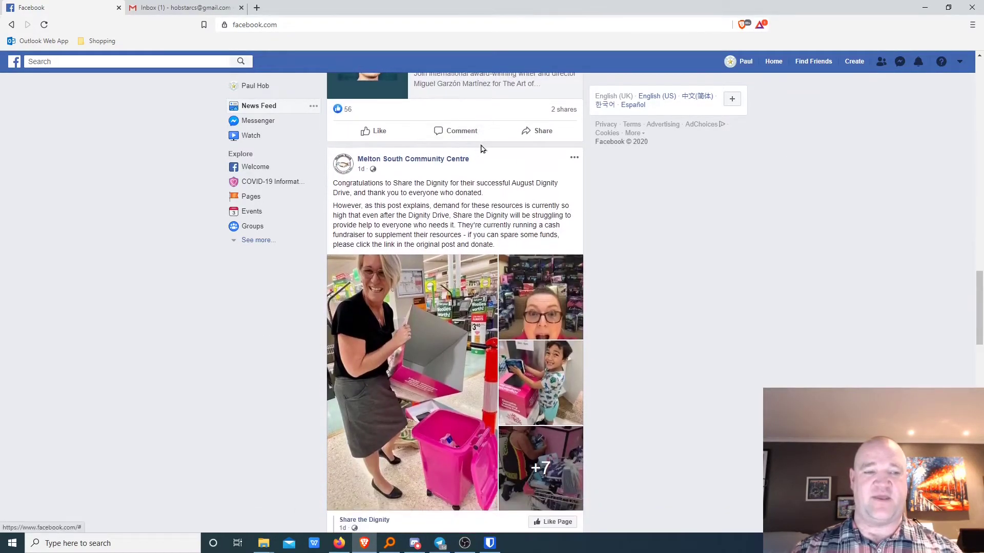
{"action": "scroll", "coordinate": [482, 148], "scroll_direction": "down", "scroll_amount": 8}
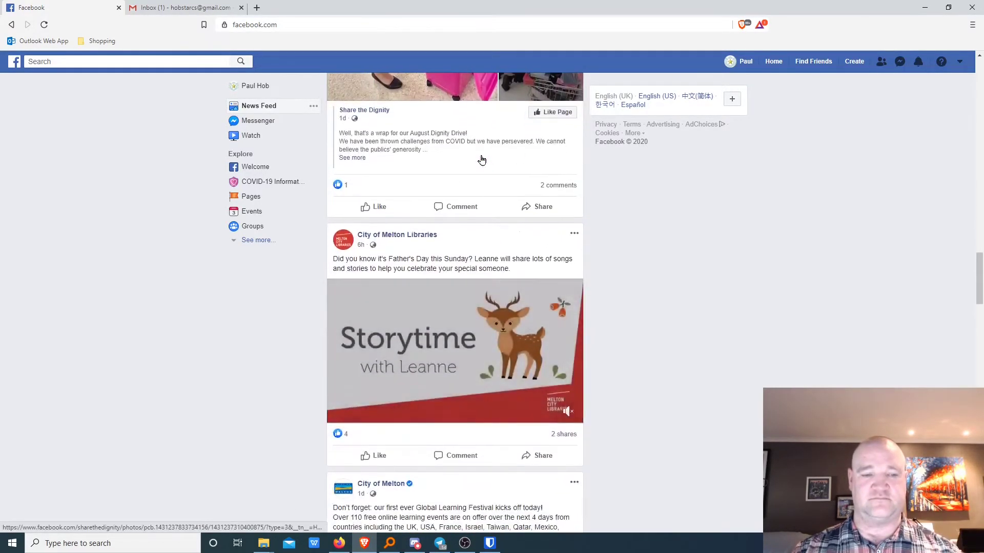
{"action": "scroll", "coordinate": [481, 160], "scroll_direction": "down", "scroll_amount": 3}
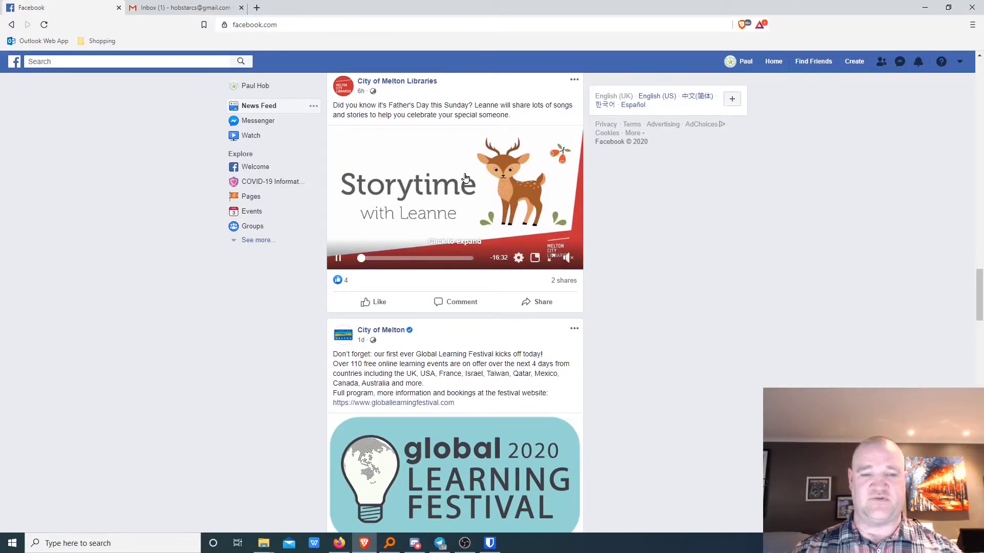
Unmute the Storytime video, pause it, then scroll back up the feed
{"action": "left_click", "coordinate": [569, 258]}
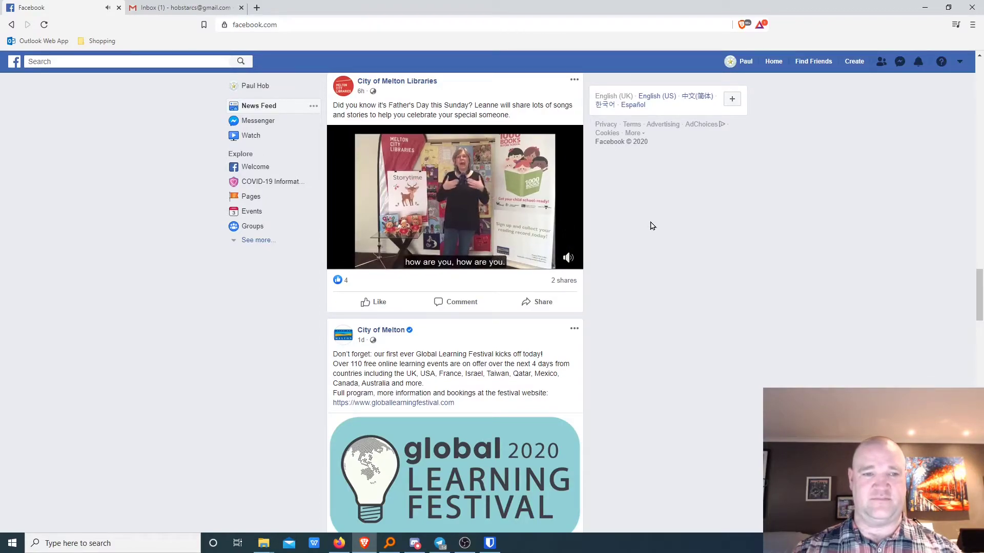
{"action": "mouse_move", "coordinate": [339, 259]}
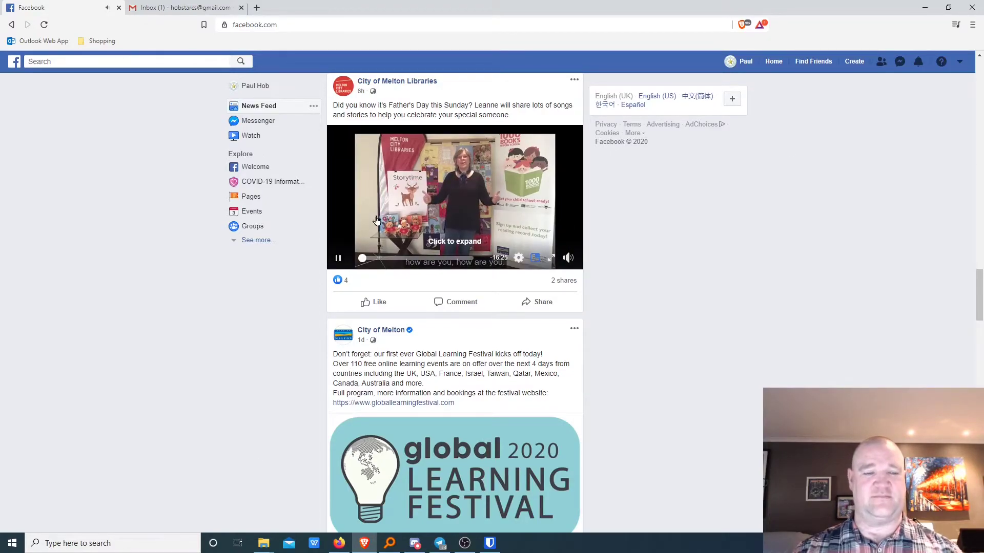
{"action": "left_click", "coordinate": [339, 259]}
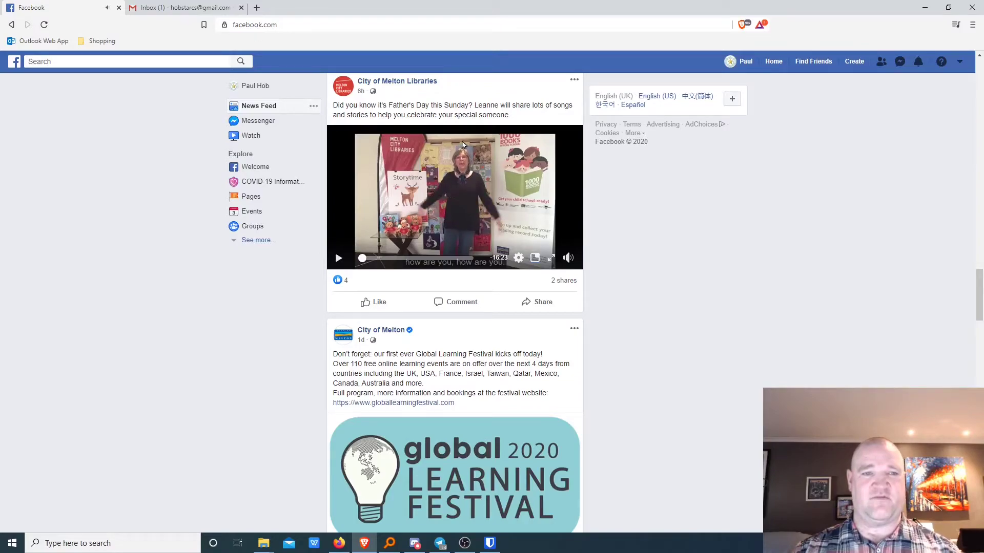
{"action": "scroll", "coordinate": [446, 139], "scroll_direction": "down", "scroll_amount": 9}
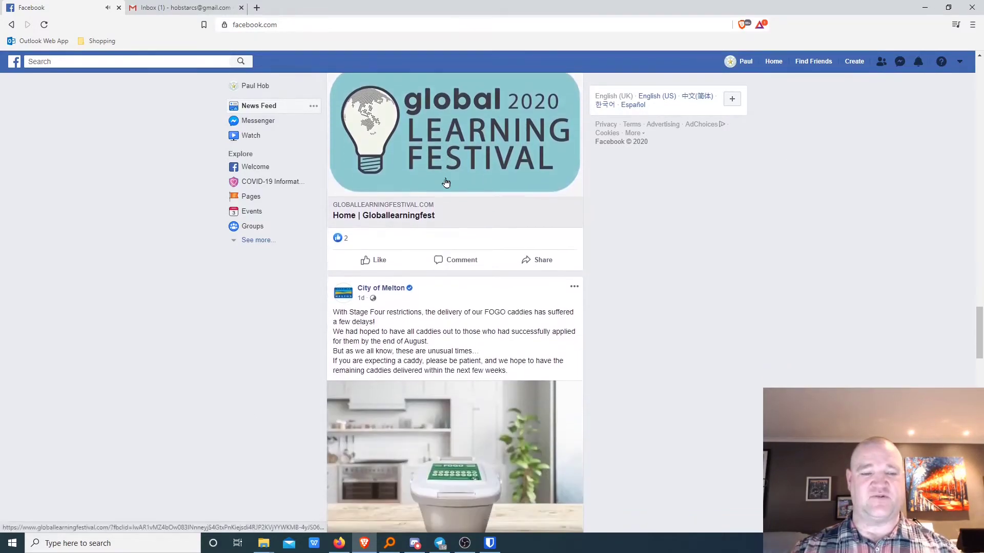
{"action": "scroll", "coordinate": [447, 215], "scroll_direction": "down", "scroll_amount": 1}
{"action": "scroll", "coordinate": [461, 291], "scroll_direction": "down", "scroll_amount": 5}
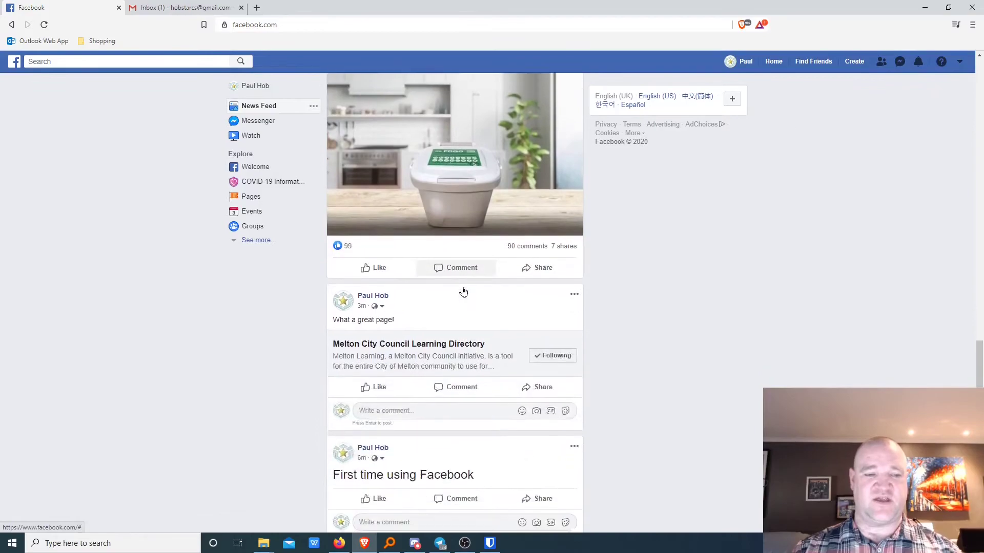
{"action": "scroll", "coordinate": [463, 291], "scroll_direction": "down", "scroll_amount": 2}
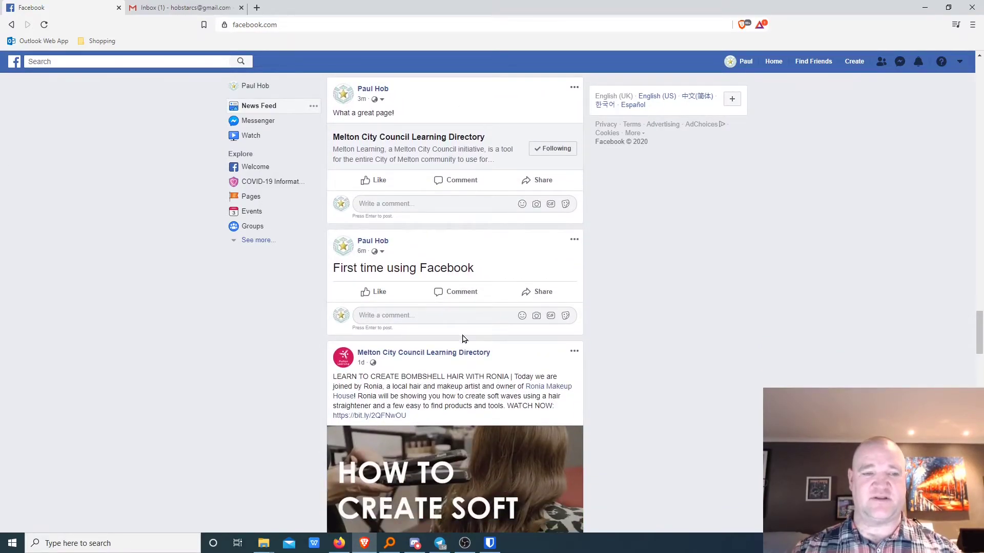
{"action": "scroll", "coordinate": [458, 306], "scroll_direction": "up", "scroll_amount": 1}
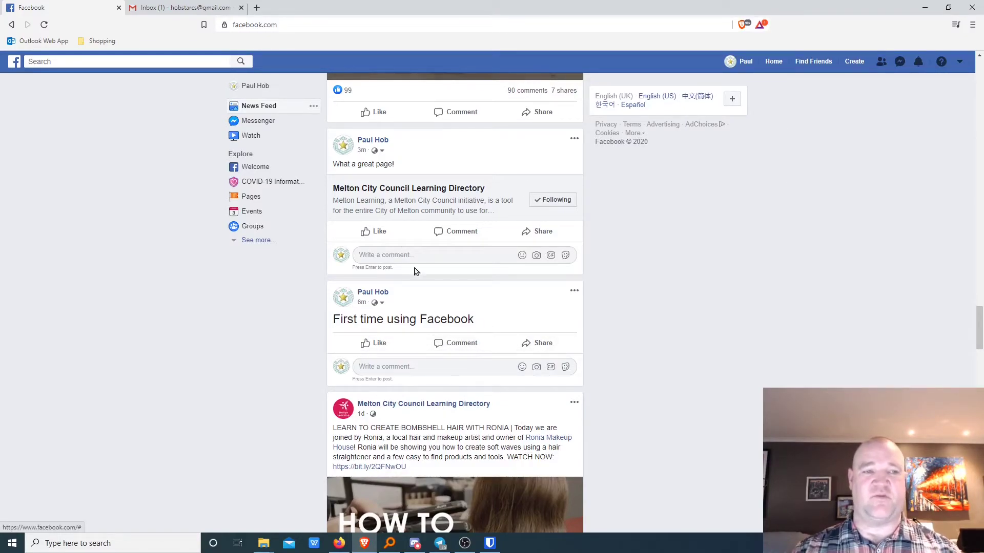
{"action": "scroll", "coordinate": [439, 320], "scroll_direction": "up", "scroll_amount": 2}
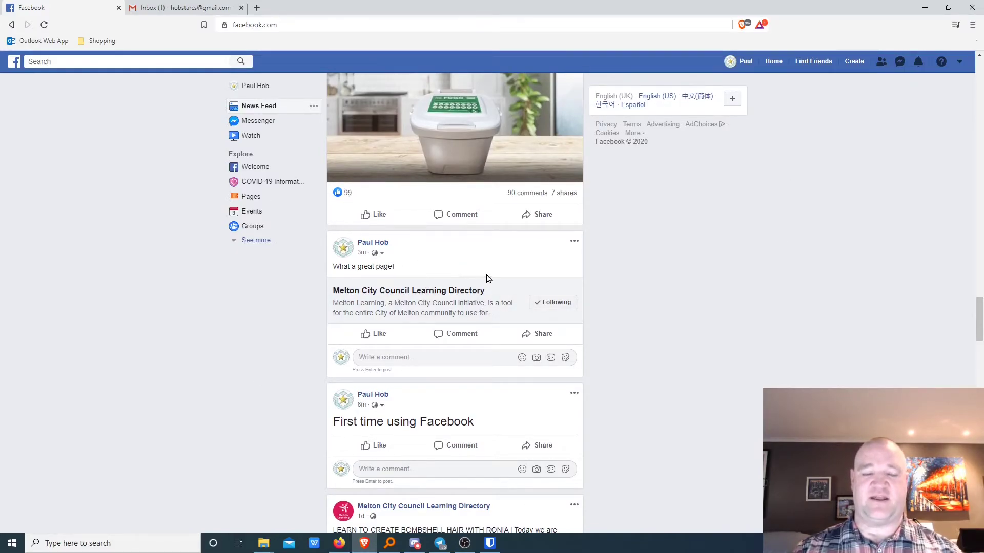
{"action": "scroll", "coordinate": [444, 321], "scroll_direction": "up", "scroll_amount": 9}
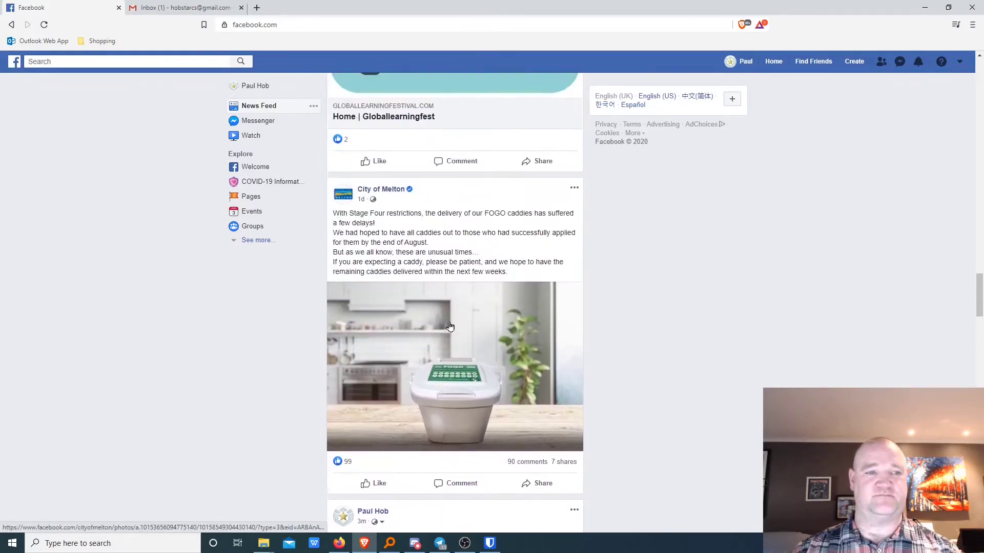
{"action": "scroll", "coordinate": [444, 321], "scroll_direction": "up", "scroll_amount": 10}
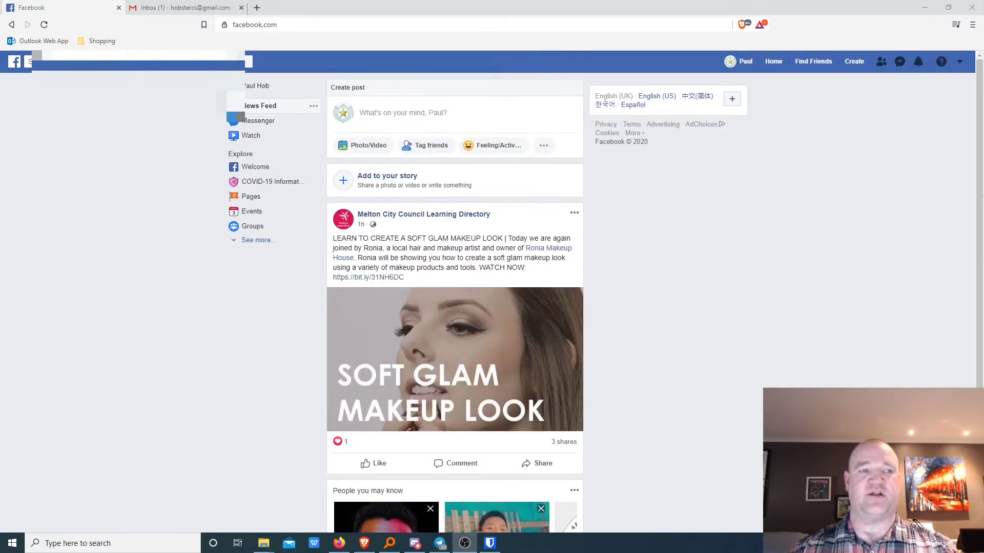
Search Facebook for the friend's full name
{"action": "left_click", "coordinate": [29, 62]}
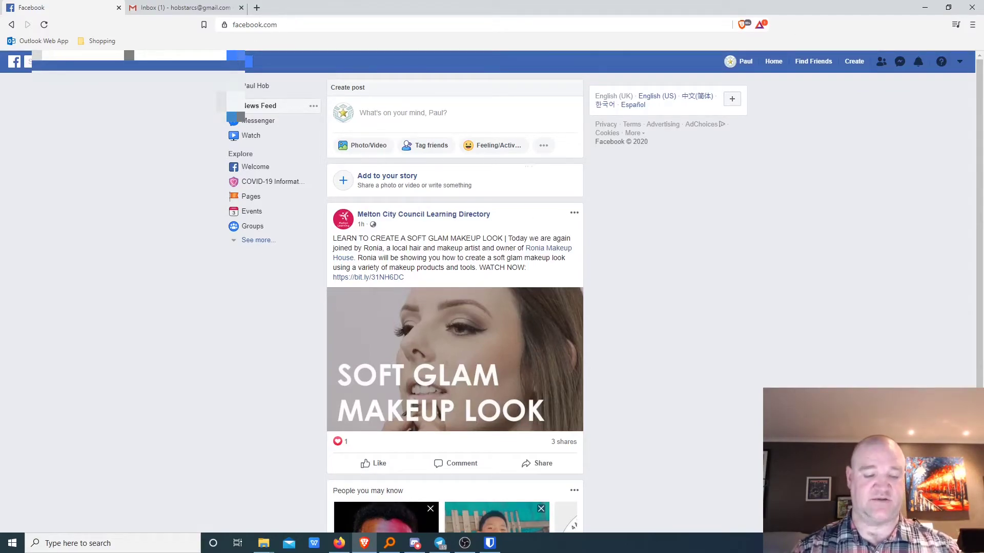
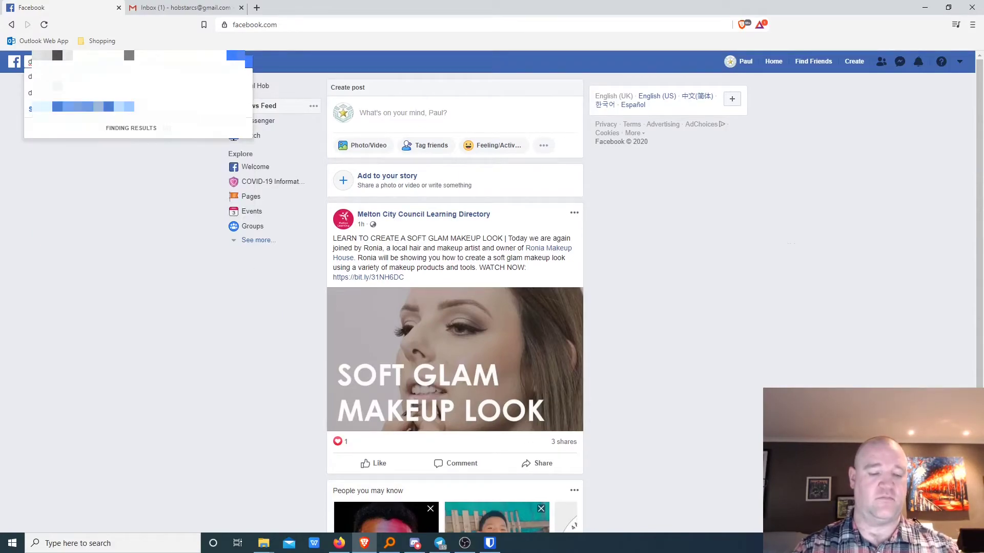
{"action": "key", "text": "Return"}
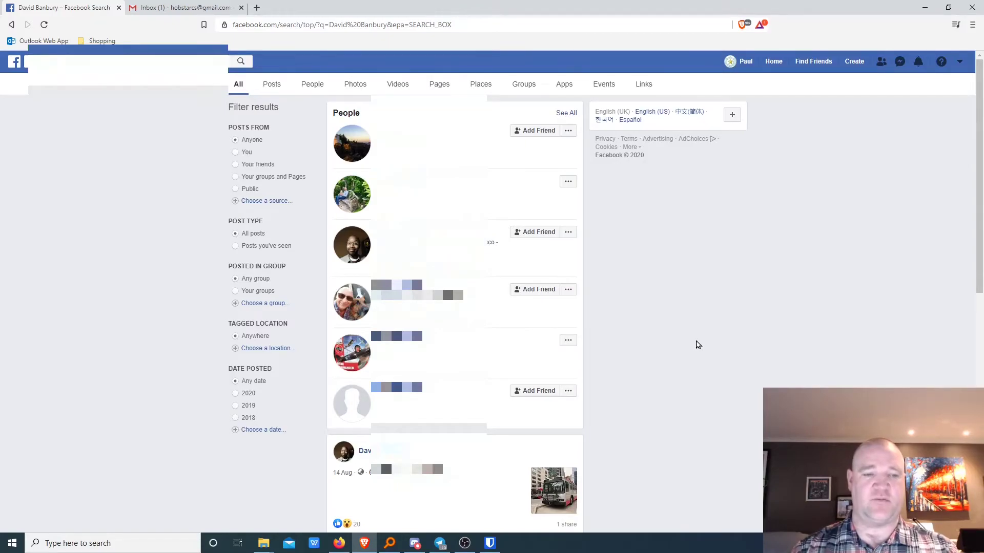
{"action": "scroll", "coordinate": [687, 341], "scroll_direction": "down", "scroll_amount": 4}
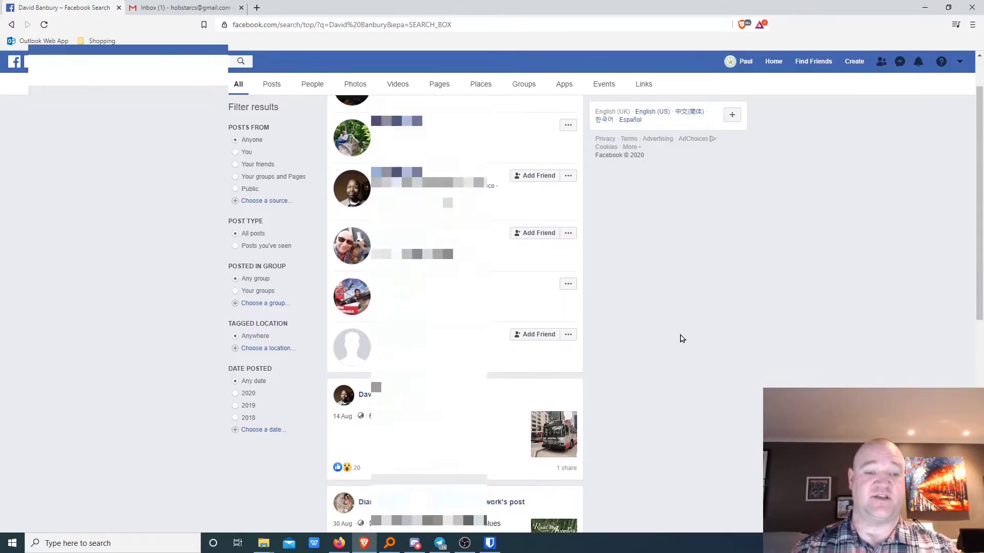
{"action": "scroll", "coordinate": [572, 237], "scroll_direction": "up", "scroll_amount": 4}
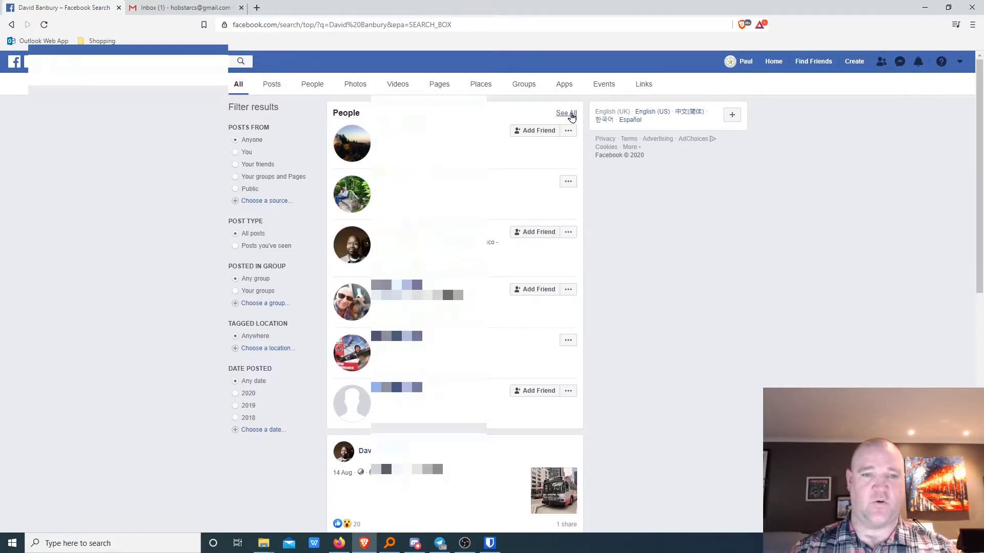
Show all People results, then adjust the searched name and rerun the people search
{"action": "left_click", "coordinate": [566, 113]}
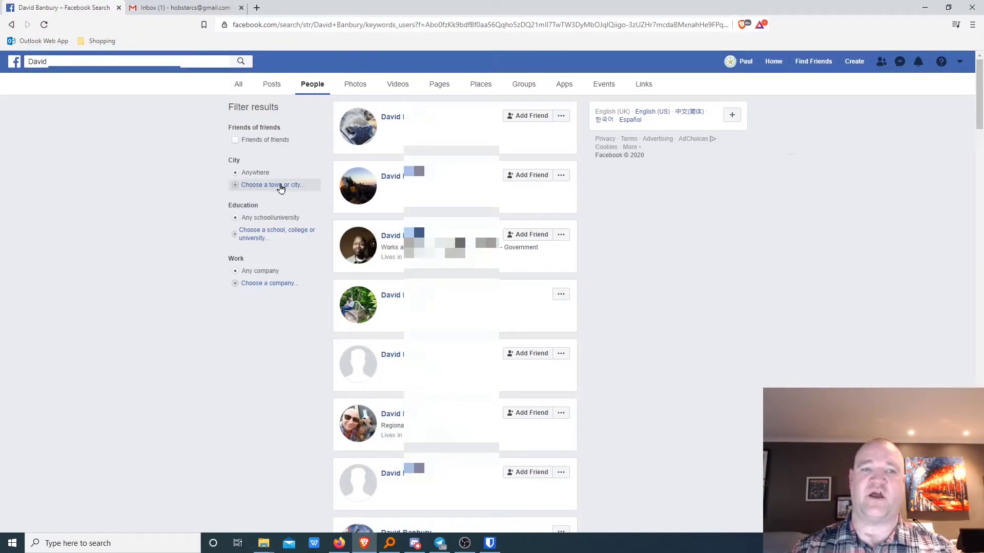
{"action": "left_click", "coordinate": [259, 185]}
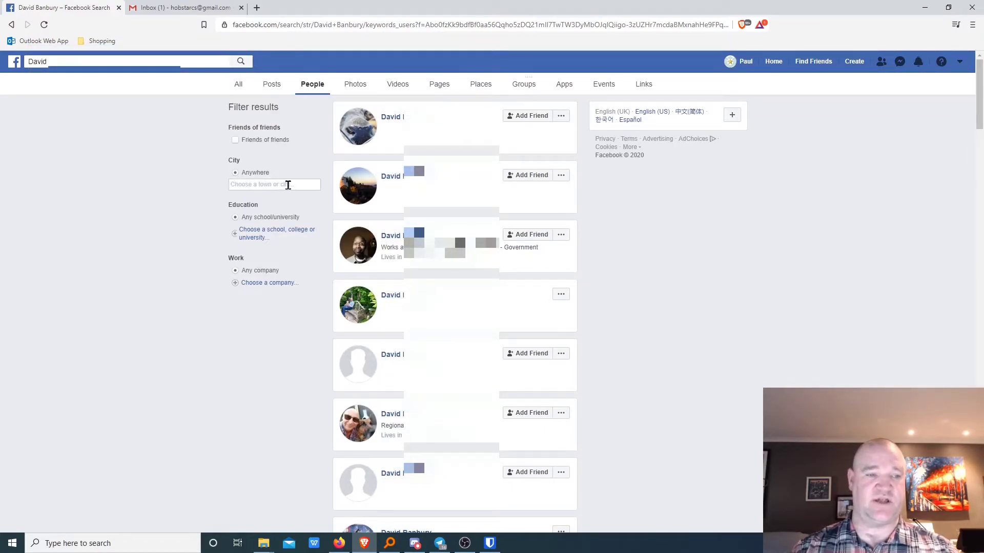
{"action": "key", "text": "alt+Left"}
{"action": "left_click", "coordinate": [94, 62]}
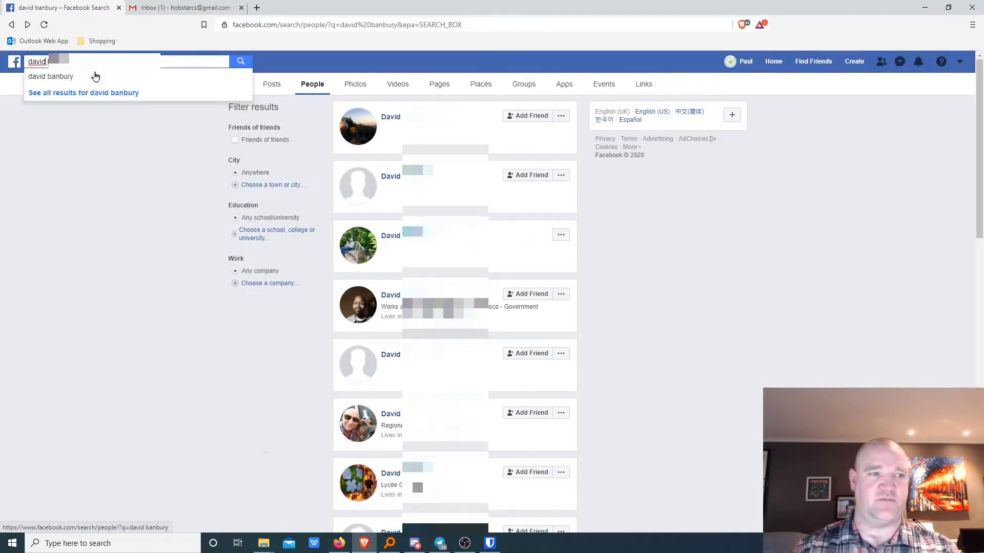
{"action": "key", "text": "BackSpace"}
{"action": "type", "text": "_"}
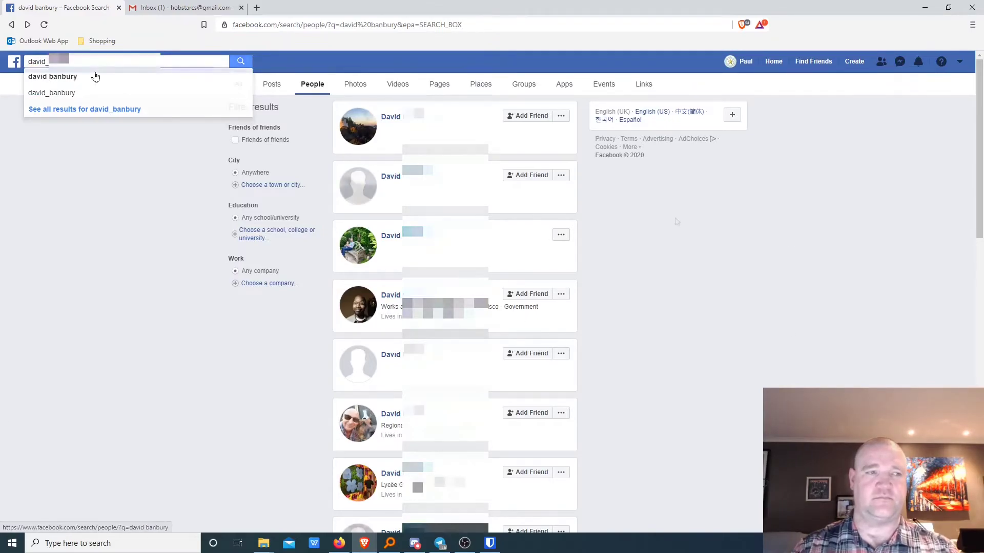
{"action": "left_click", "coordinate": [94, 75]}
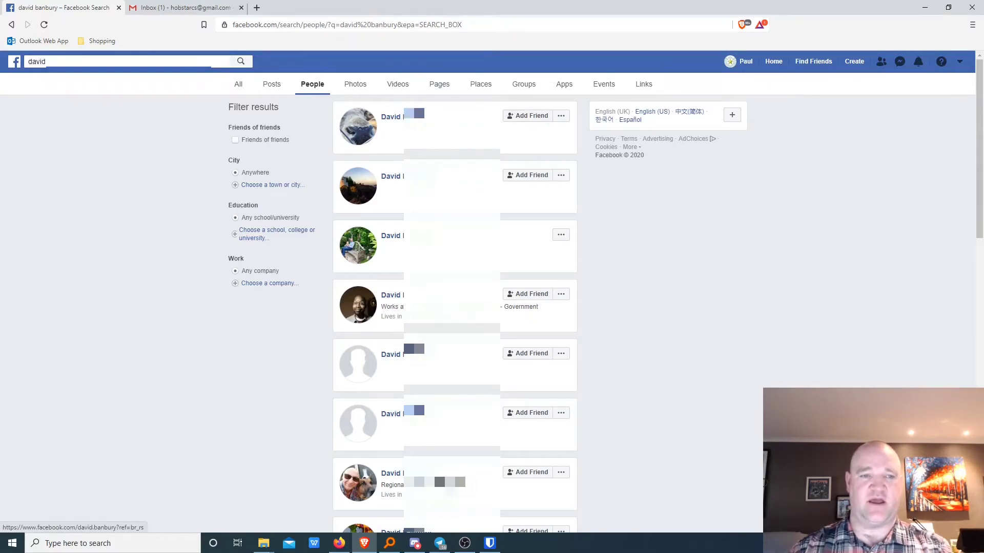
Preview the first matching person's profile, then send that person a friend request
{"action": "left_click", "coordinate": [403, 118]}
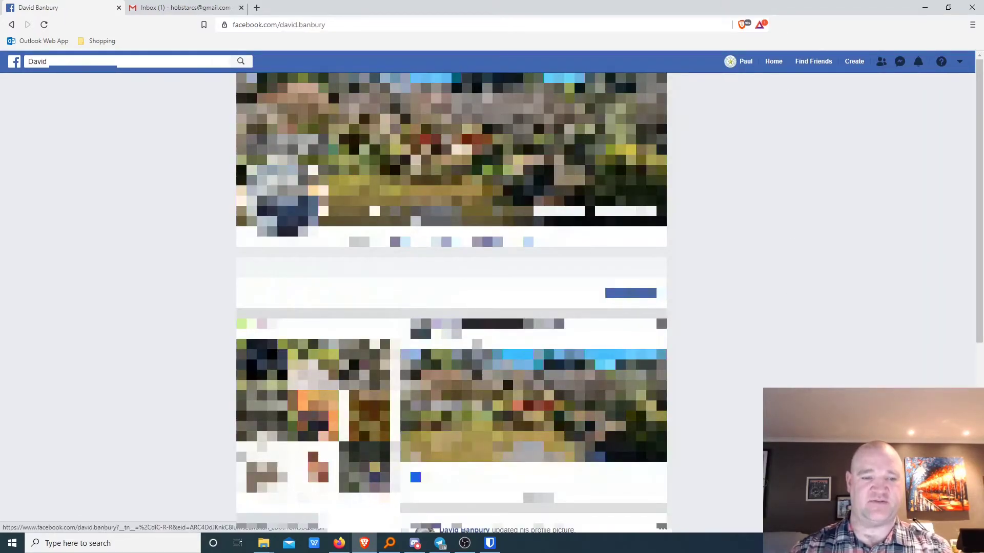
{"action": "scroll", "coordinate": [451, 302], "scroll_direction": "down", "scroll_amount": 5}
{"action": "scroll", "coordinate": [450, 302], "scroll_direction": "up", "scroll_amount": 5}
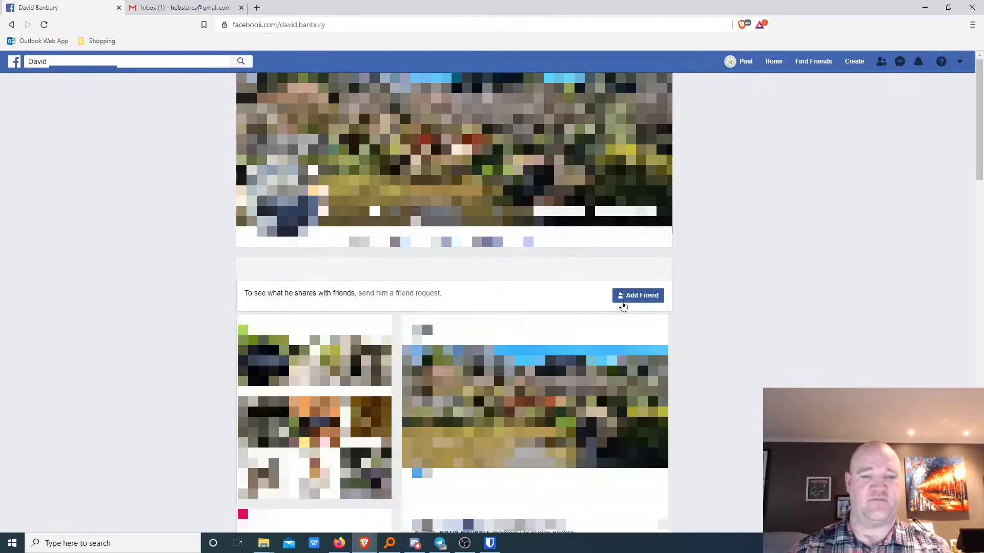
{"action": "left_click", "coordinate": [12, 24]}
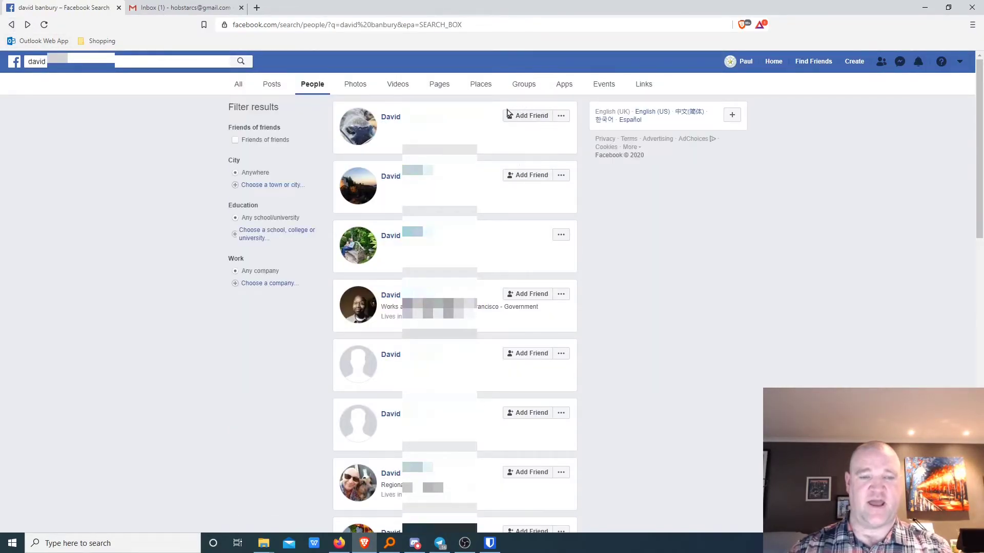
{"action": "left_click", "coordinate": [523, 121]}
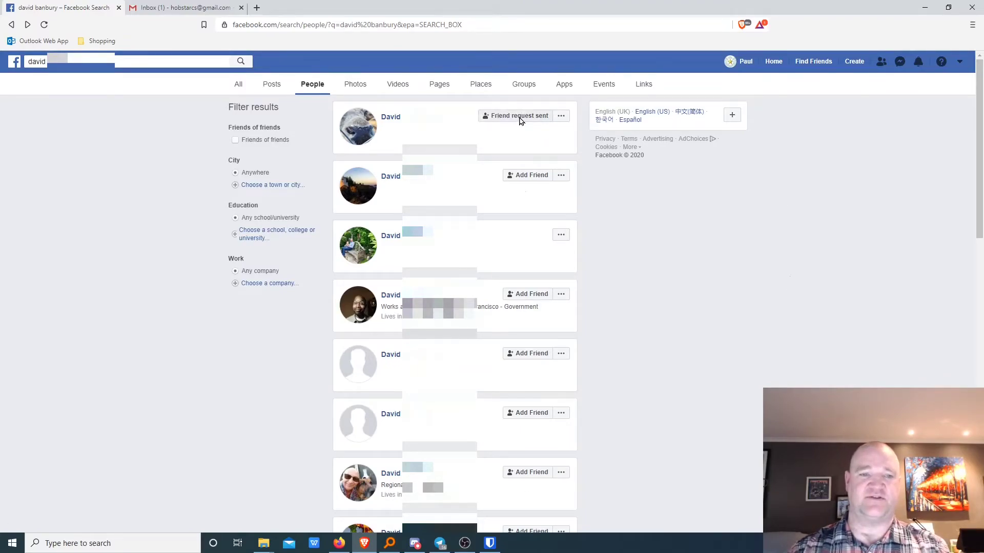
{"action": "mouse_move", "coordinate": [523, 119]}
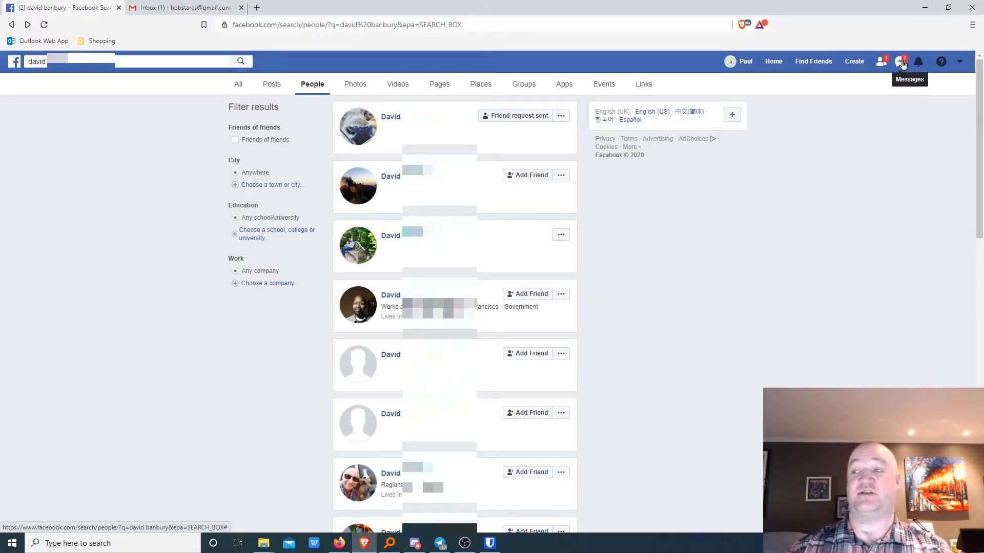
Open the accepted friend's profile from Friend Requests, then check recent messages
{"action": "left_click", "coordinate": [881, 63]}
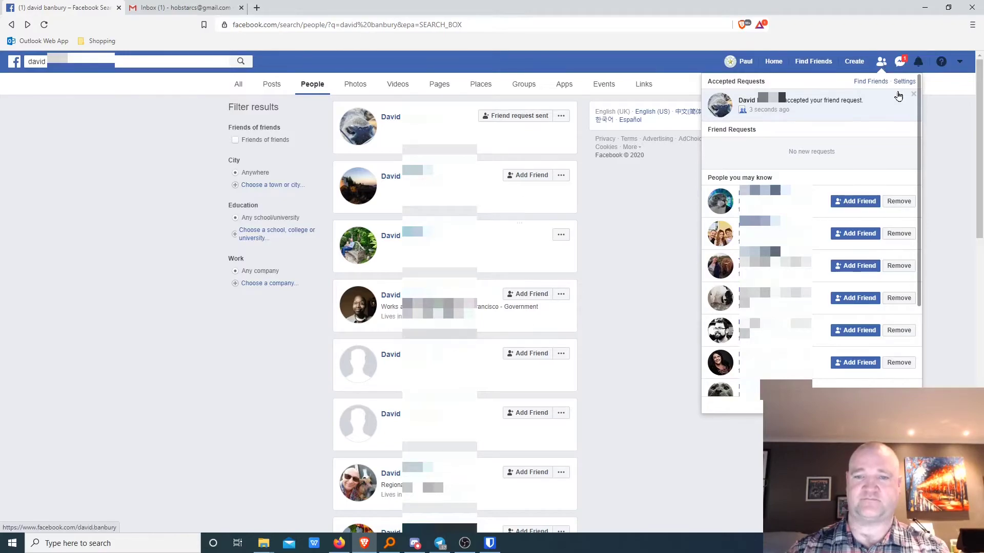
{"action": "left_click", "coordinate": [810, 106]}
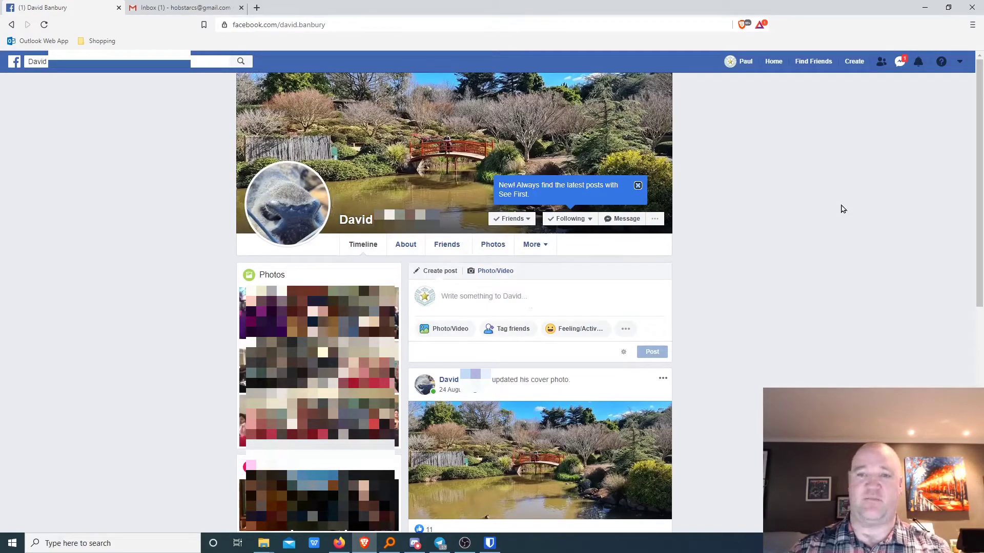
{"action": "left_click", "coordinate": [901, 63]}
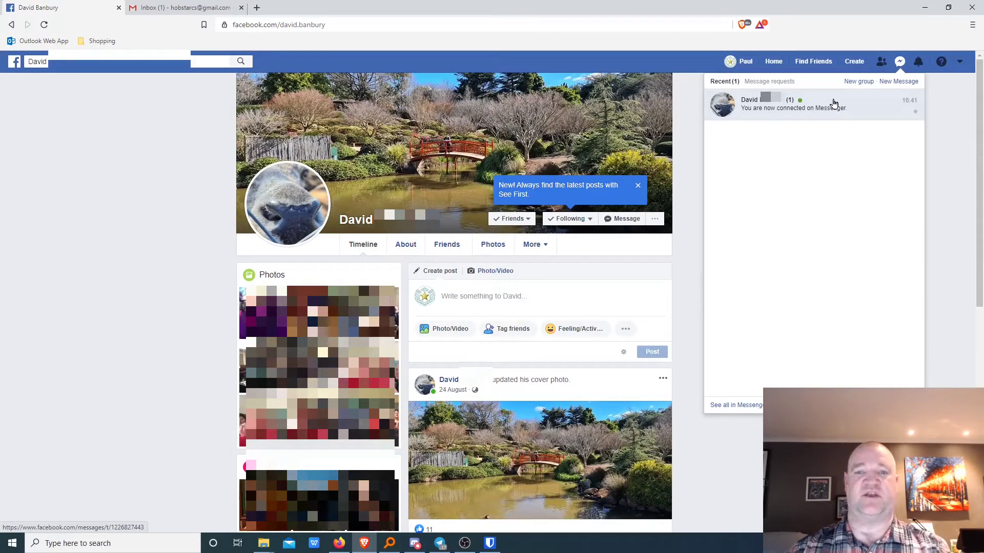
Send the message 'Hi there' to the new friend in a chat window
{"action": "left_click", "coordinate": [754, 110]}
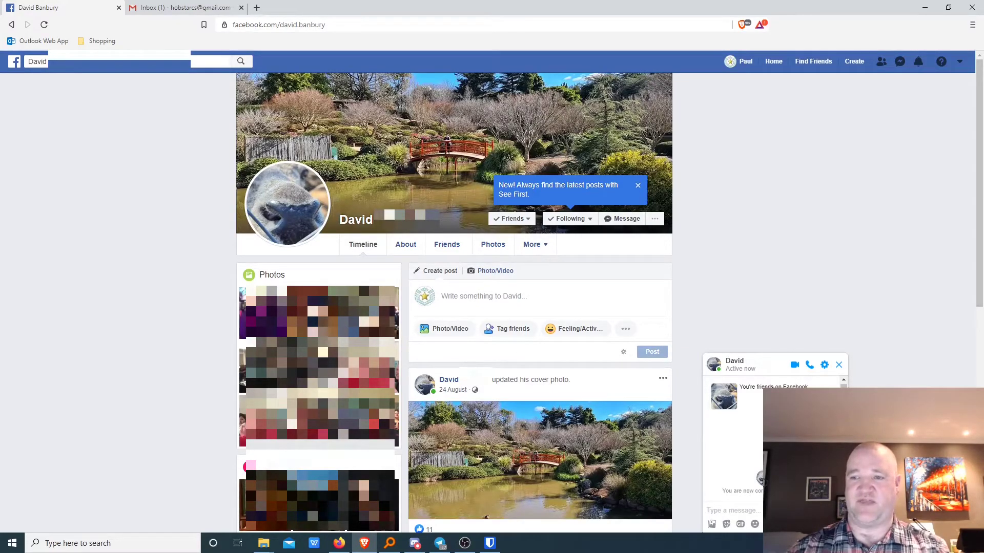
{"action": "key", "text": "alt+Tab"}
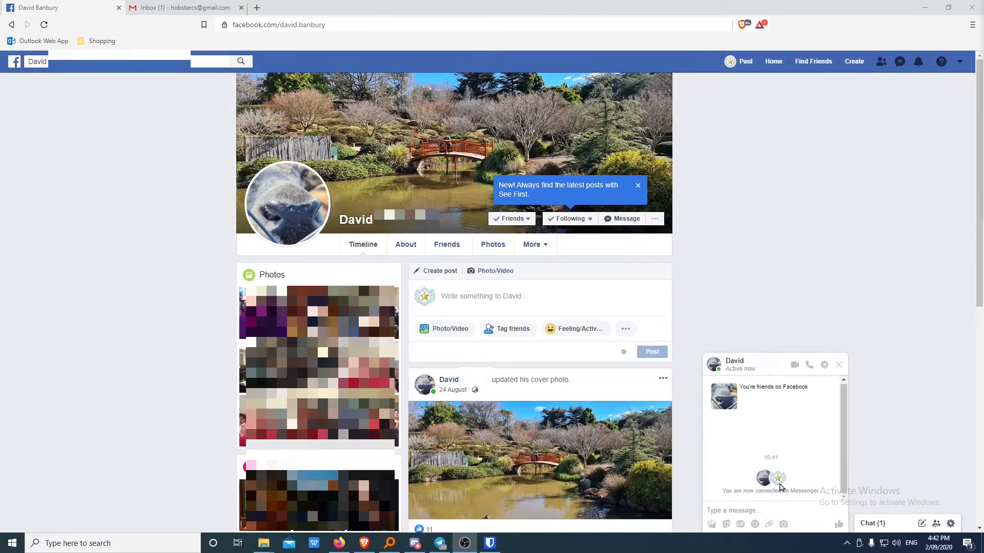
{"action": "left_click", "coordinate": [761, 510]}
{"action": "type", "text": "H"}
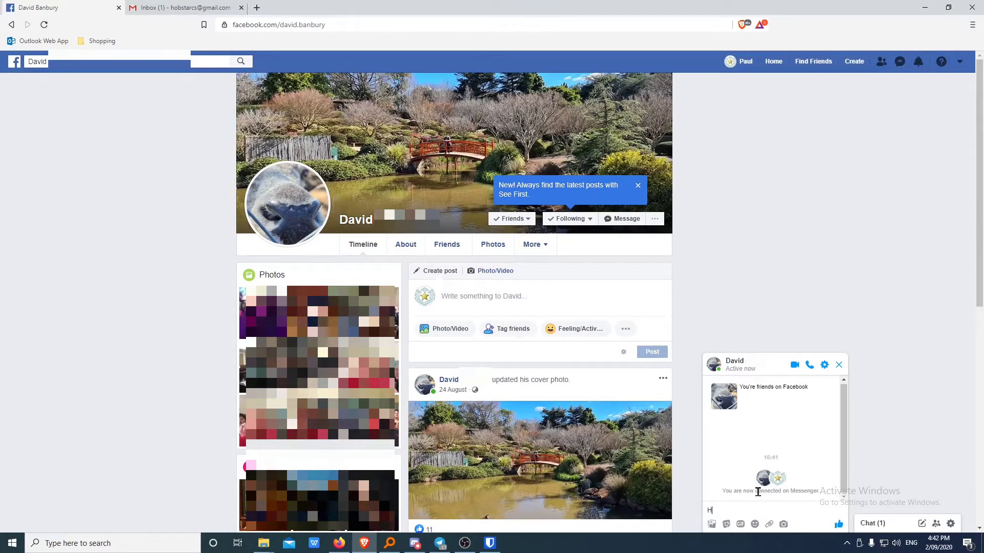
{"action": "type", "text": "i there"}
{"action": "key", "text": "Return"}
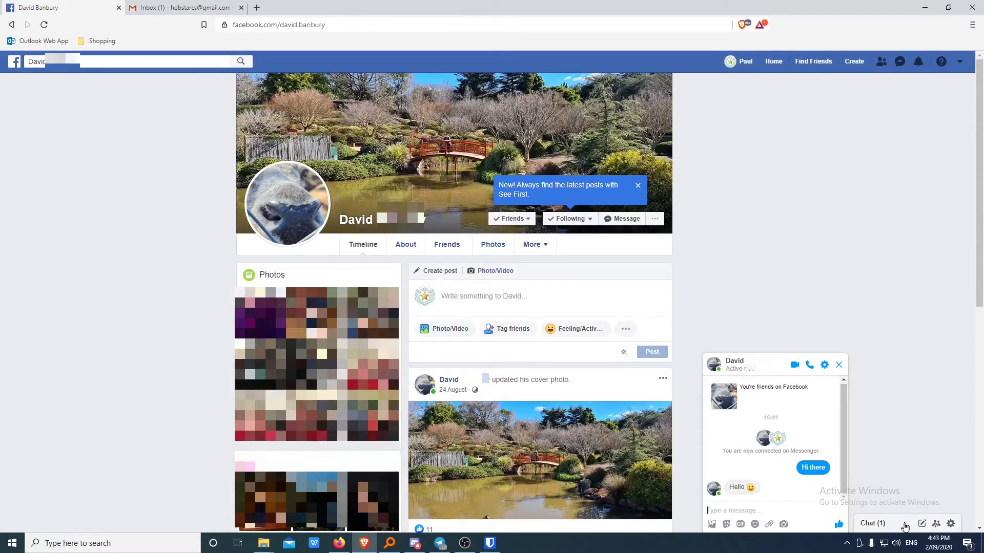
Show the Chat contacts list, check recent conversations, and close the friend's chat window
{"action": "left_click", "coordinate": [882, 528]}
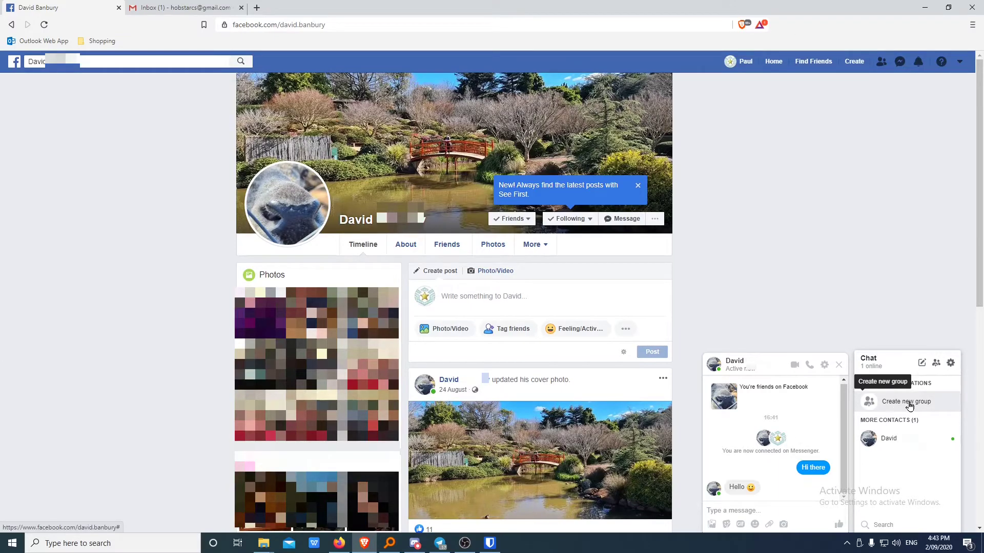
{"action": "mouse_move", "coordinate": [788, 478]}
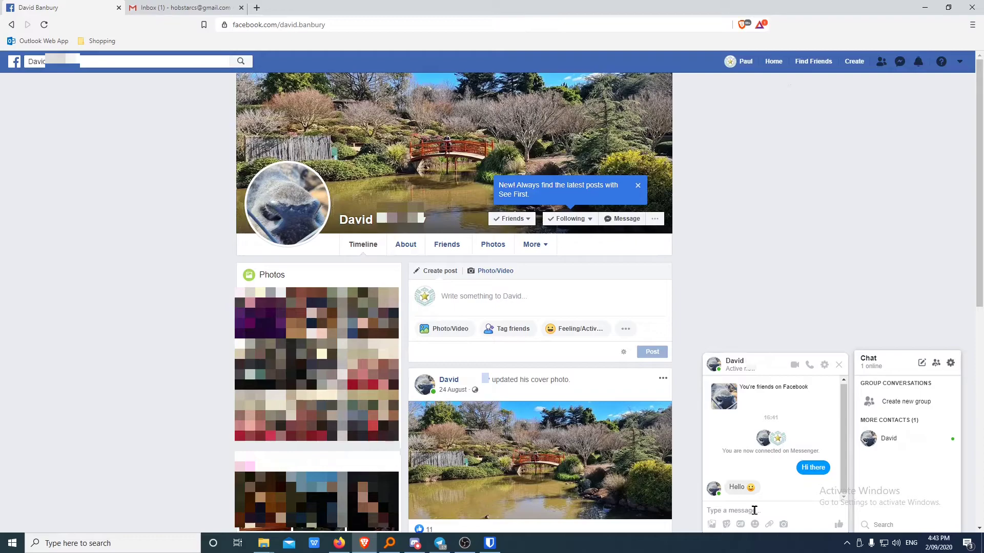
{"action": "left_click", "coordinate": [900, 62]}
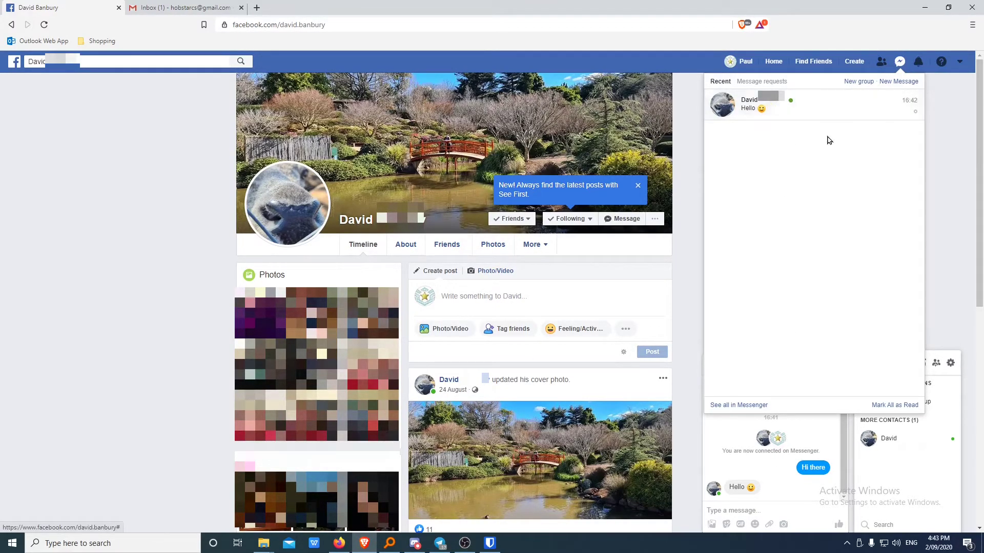
{"action": "left_click", "coordinate": [945, 222]}
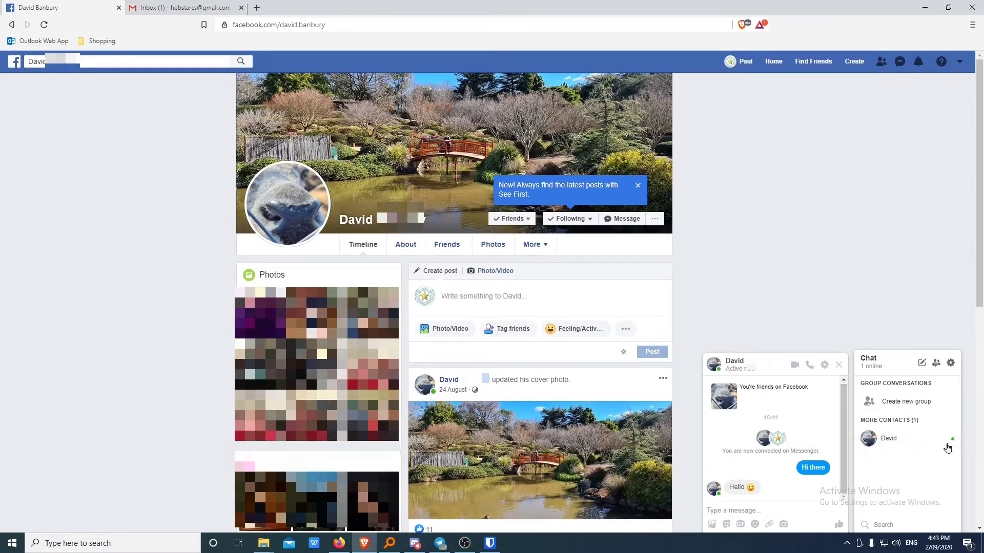
{"action": "left_click", "coordinate": [839, 365]}
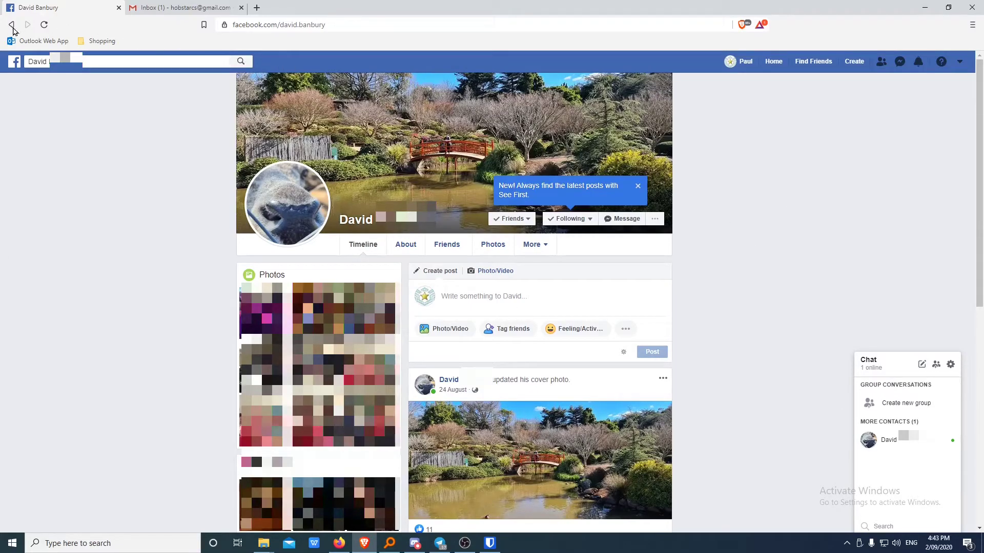
Return to the News Feed home and scroll through it before heading back to the top
{"action": "left_click", "coordinate": [15, 64]}
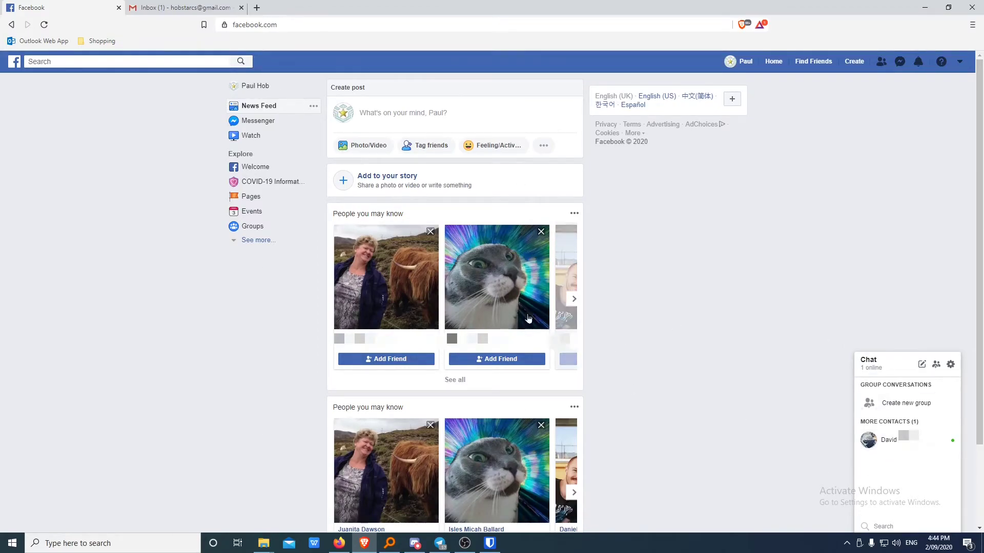
{"action": "scroll", "coordinate": [512, 308], "scroll_direction": "down", "scroll_amount": 6}
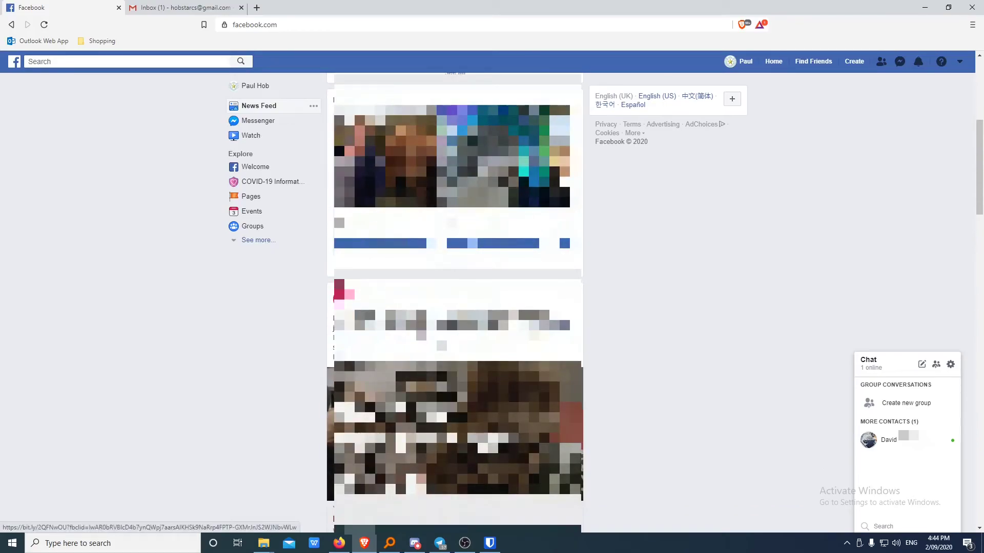
{"action": "scroll", "coordinate": [455, 303], "scroll_direction": "down", "scroll_amount": 7}
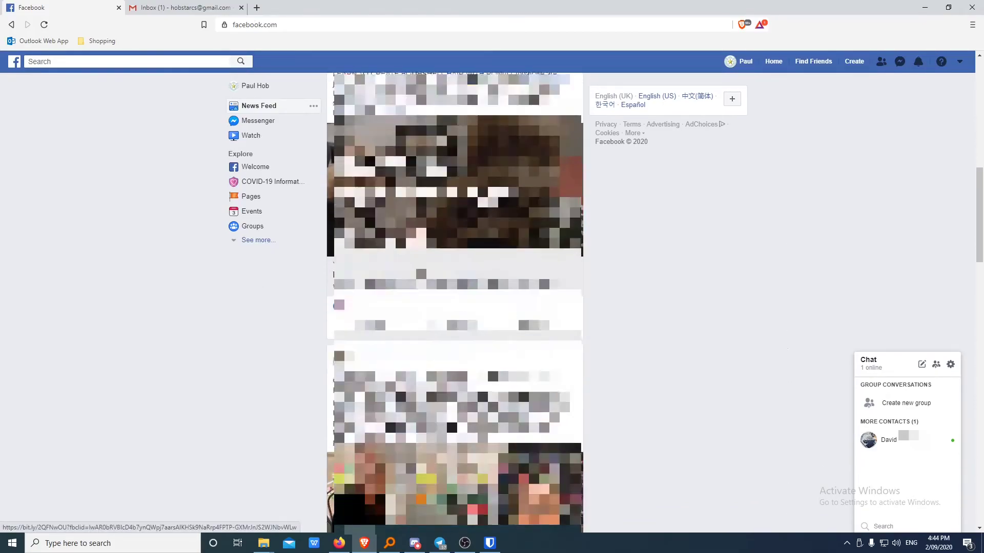
{"action": "scroll", "coordinate": [398, 420], "scroll_direction": "down", "scroll_amount": 7}
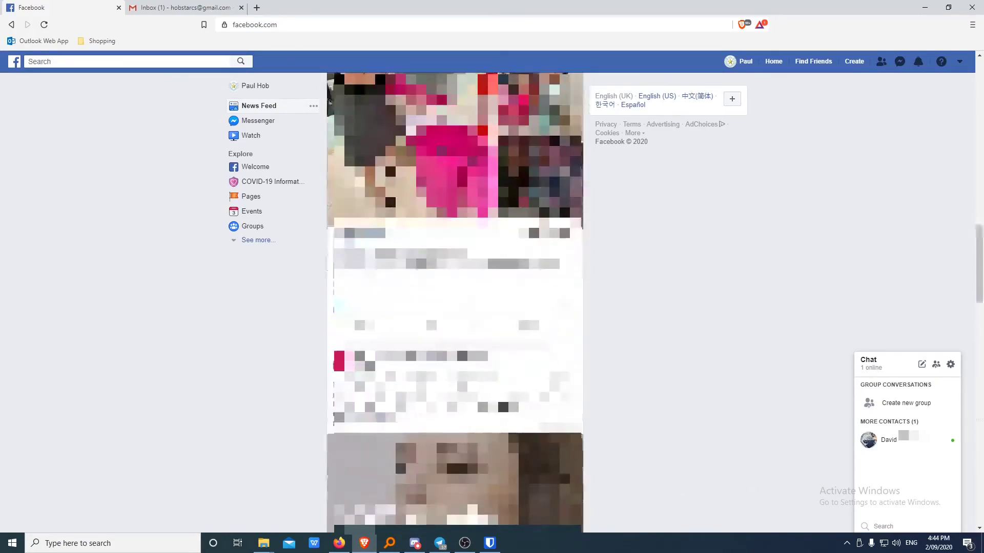
{"action": "scroll", "coordinate": [399, 419], "scroll_direction": "up", "scroll_amount": 15}
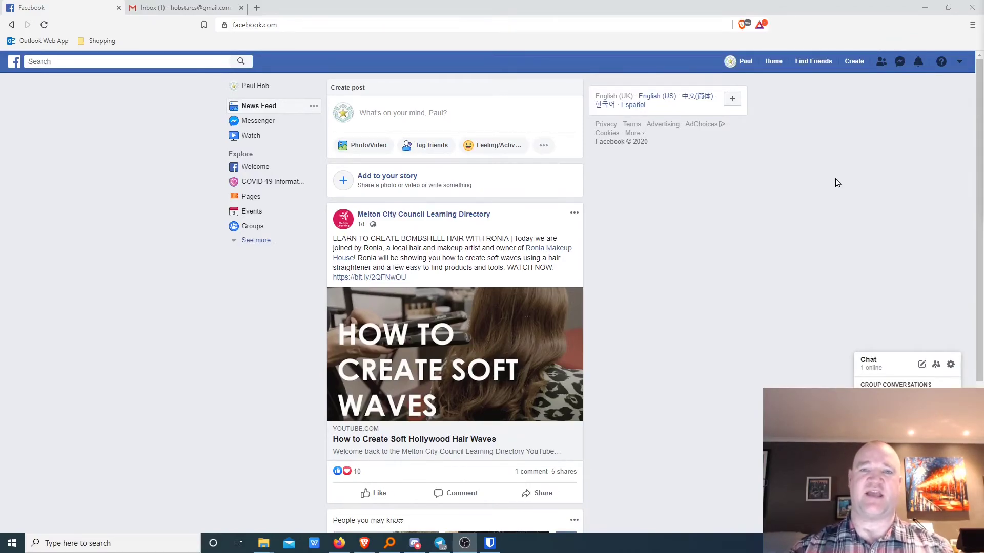
Open Privacy shortcuts from the Quick Help menu and scroll through its sections
{"action": "left_click", "coordinate": [943, 65]}
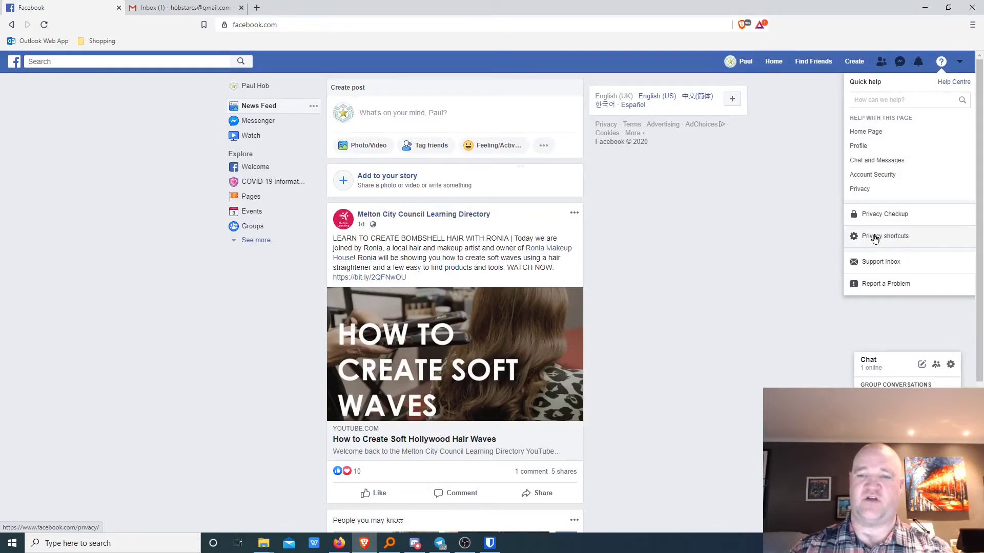
{"action": "left_click", "coordinate": [918, 238]}
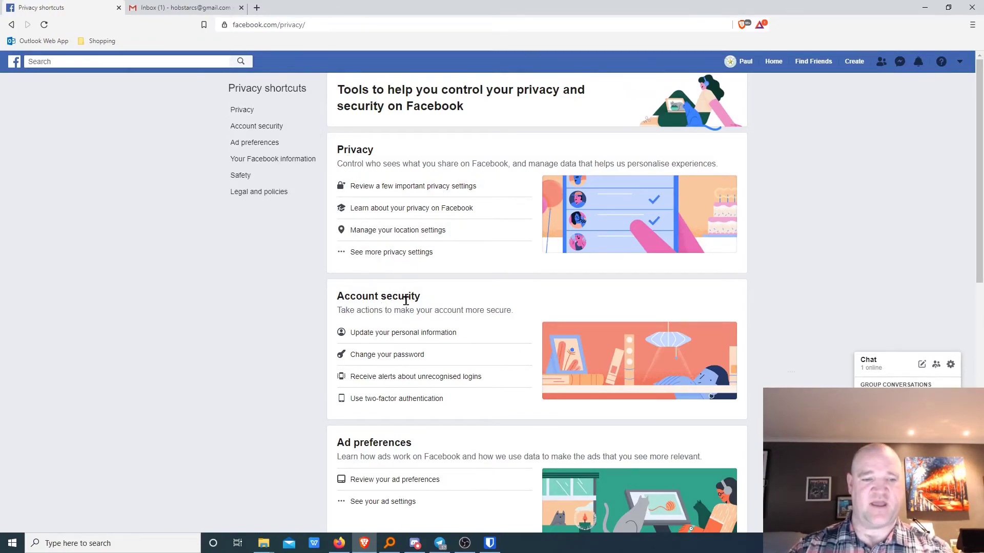
{"action": "scroll", "coordinate": [422, 387], "scroll_direction": "down", "scroll_amount": 6}
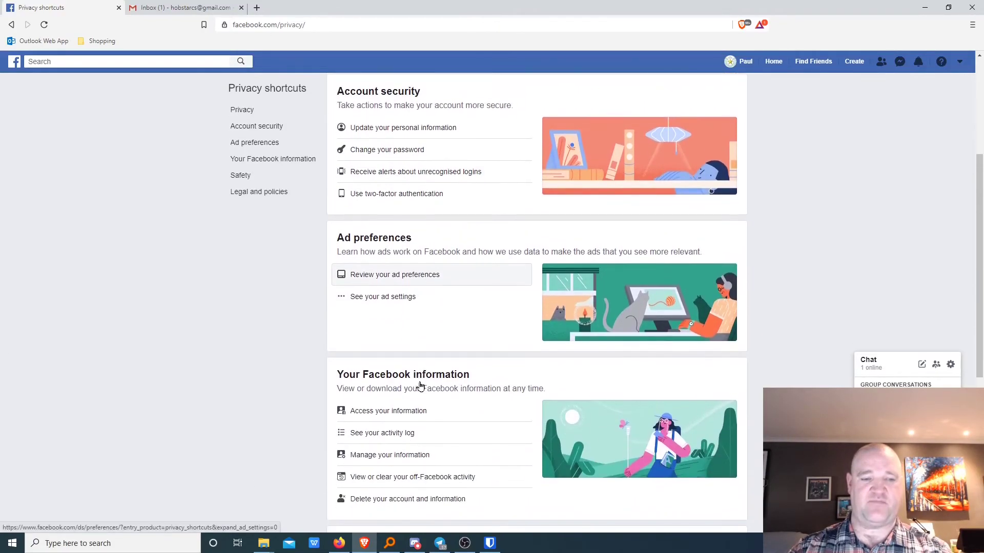
{"action": "scroll", "coordinate": [450, 283], "scroll_direction": "down", "scroll_amount": 2}
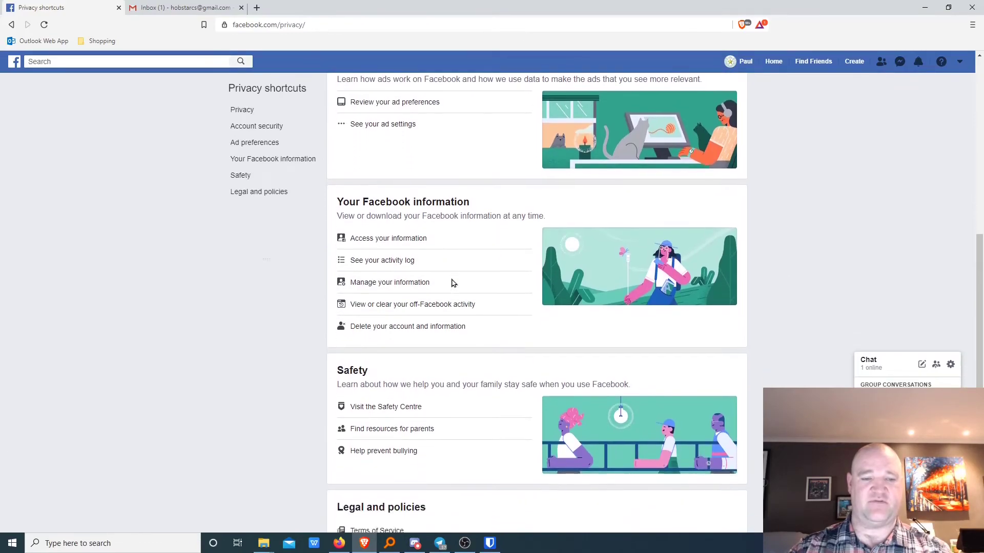
{"action": "scroll", "coordinate": [447, 353], "scroll_direction": "down", "scroll_amount": 2}
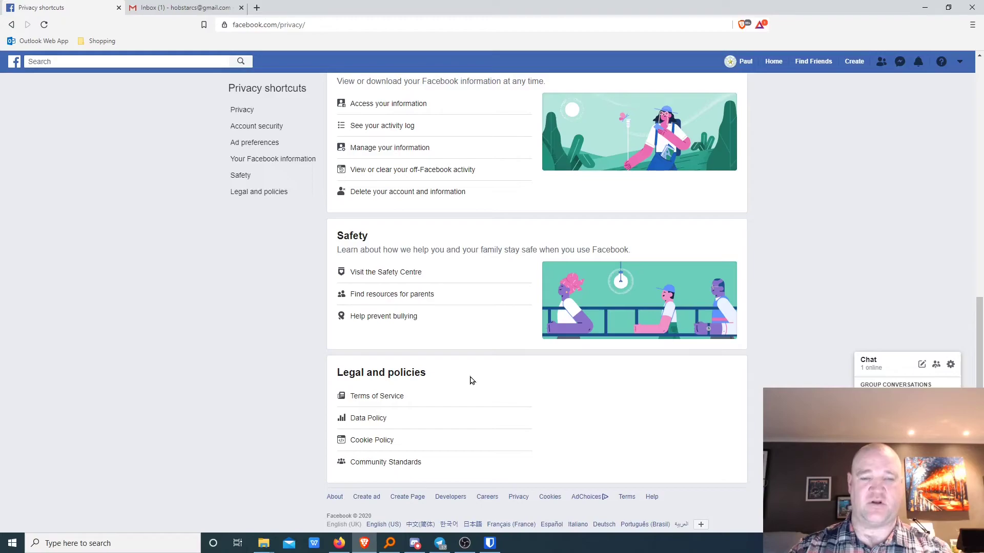
{"action": "scroll", "coordinate": [489, 382], "scroll_direction": "up", "scroll_amount": 7}
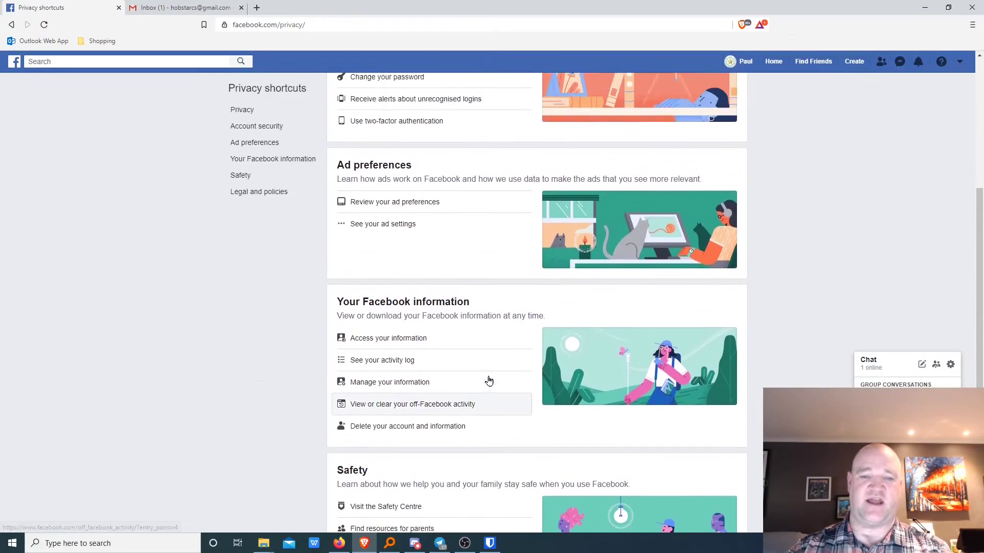
{"action": "scroll", "coordinate": [488, 382], "scroll_direction": "up", "scroll_amount": 2}
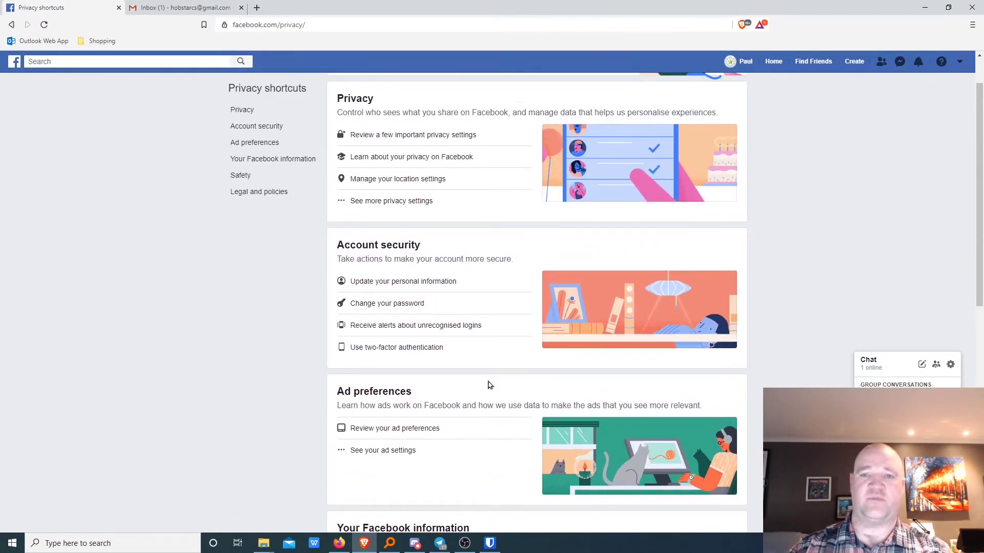
{"action": "scroll", "coordinate": [488, 384], "scroll_direction": "up", "scroll_amount": 1}
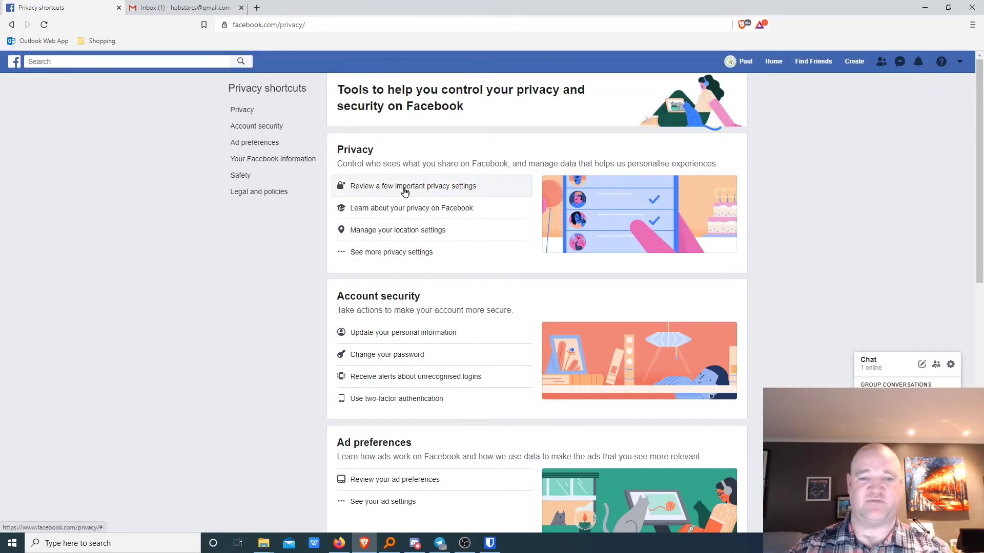
{"action": "left_click", "coordinate": [487, 190]}
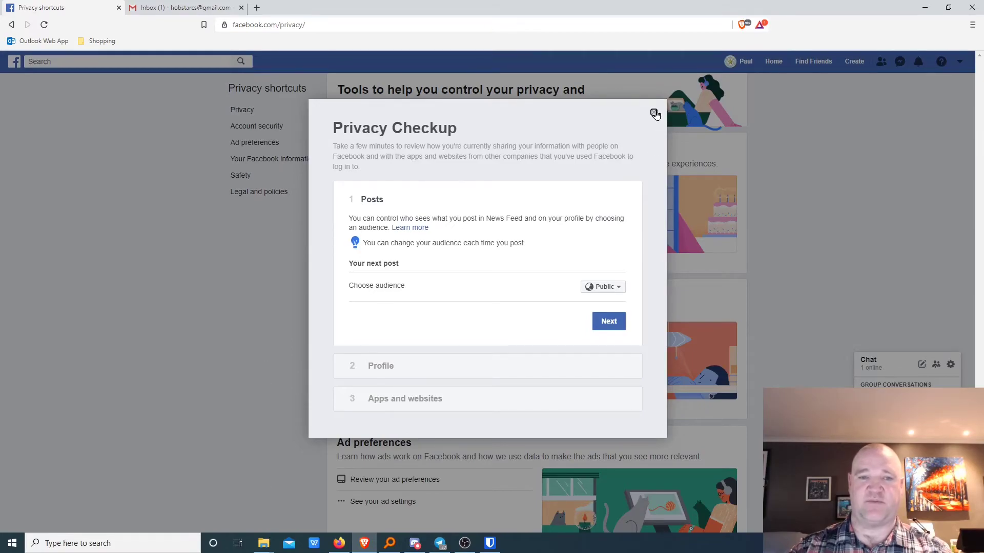
{"action": "left_click", "coordinate": [654, 114]}
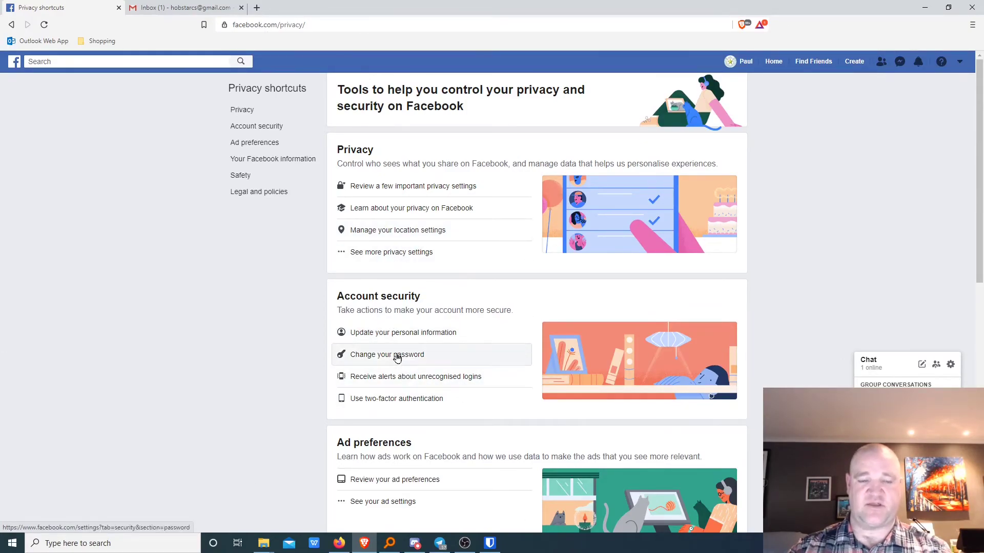
{"action": "scroll", "coordinate": [433, 394], "scroll_direction": "down", "scroll_amount": 1}
{"action": "scroll", "coordinate": [433, 395], "scroll_direction": "up", "scroll_amount": 1}
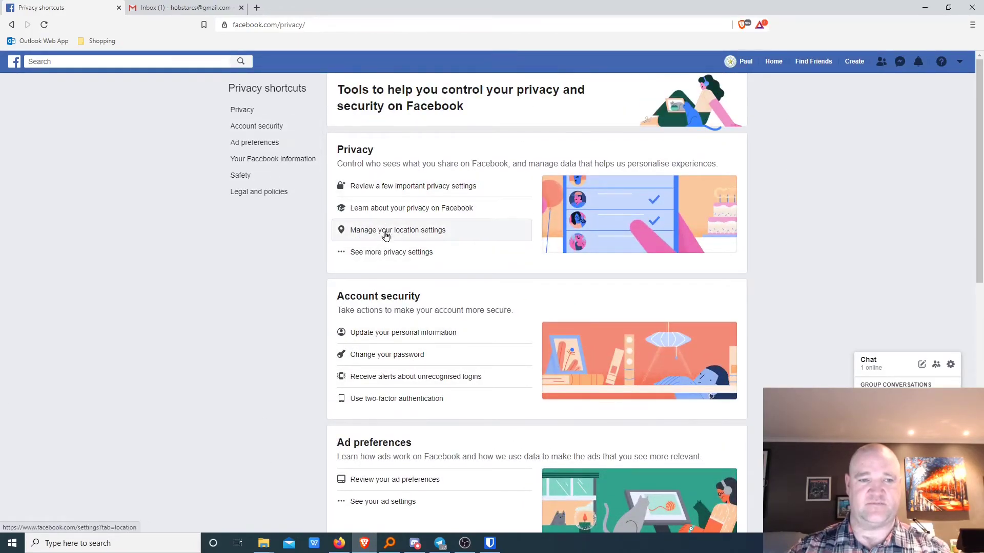
{"action": "left_click", "coordinate": [394, 253]}
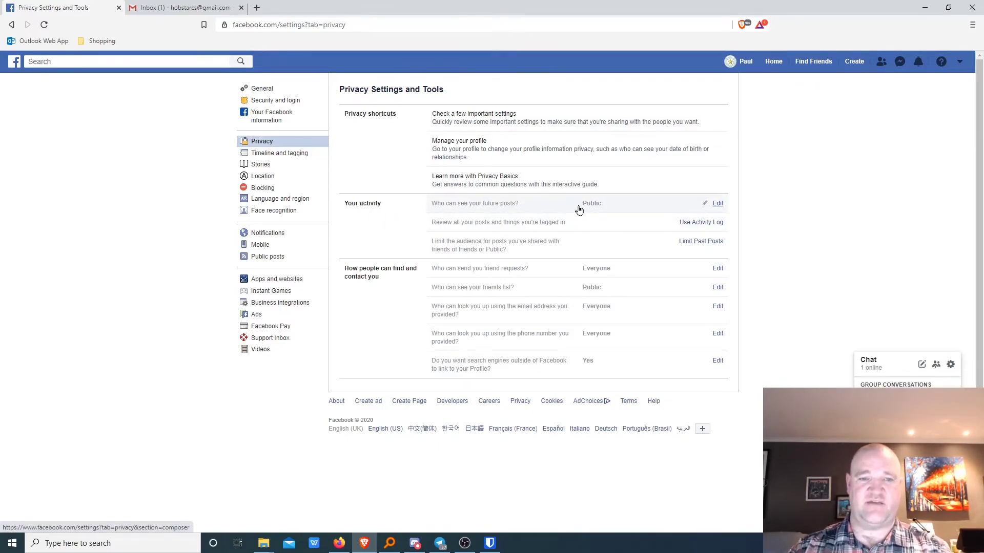
{"action": "left_click", "coordinate": [718, 204]}
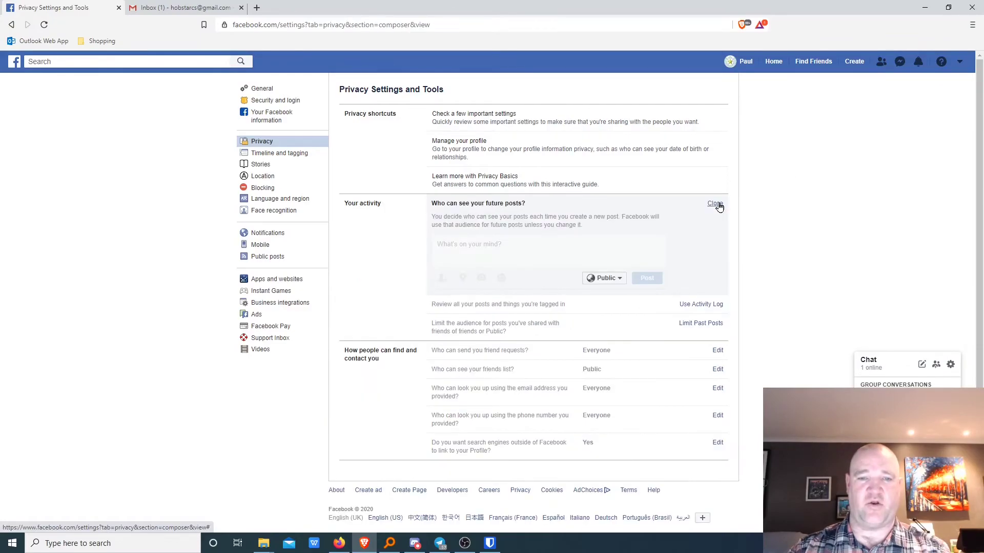
{"action": "left_click", "coordinate": [619, 280]}
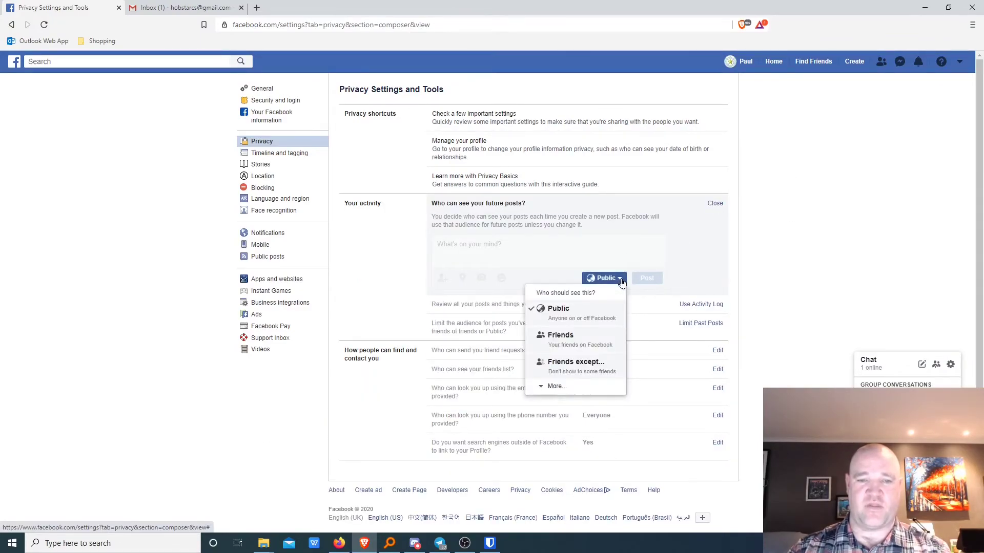
{"action": "left_click", "coordinate": [599, 346]}
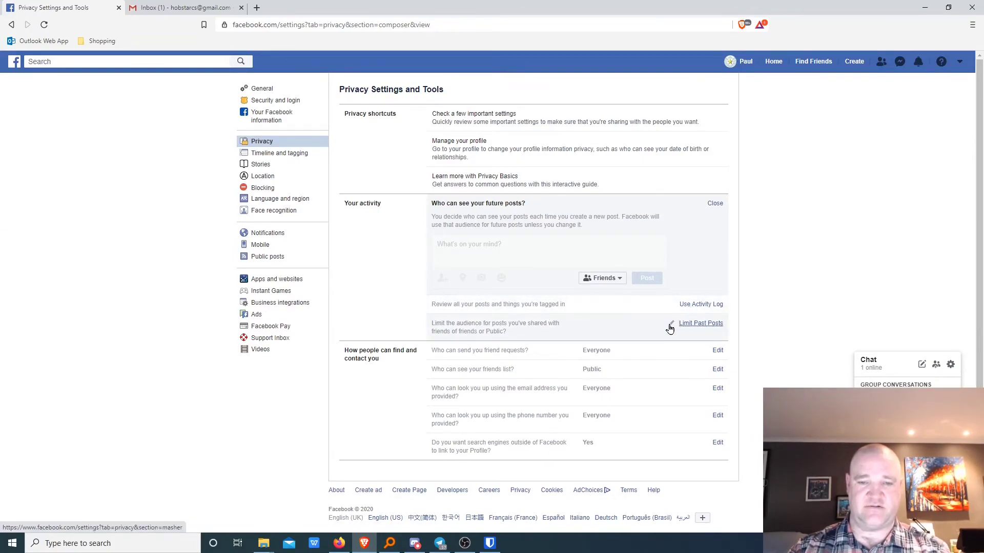
{"action": "left_click", "coordinate": [700, 305]}
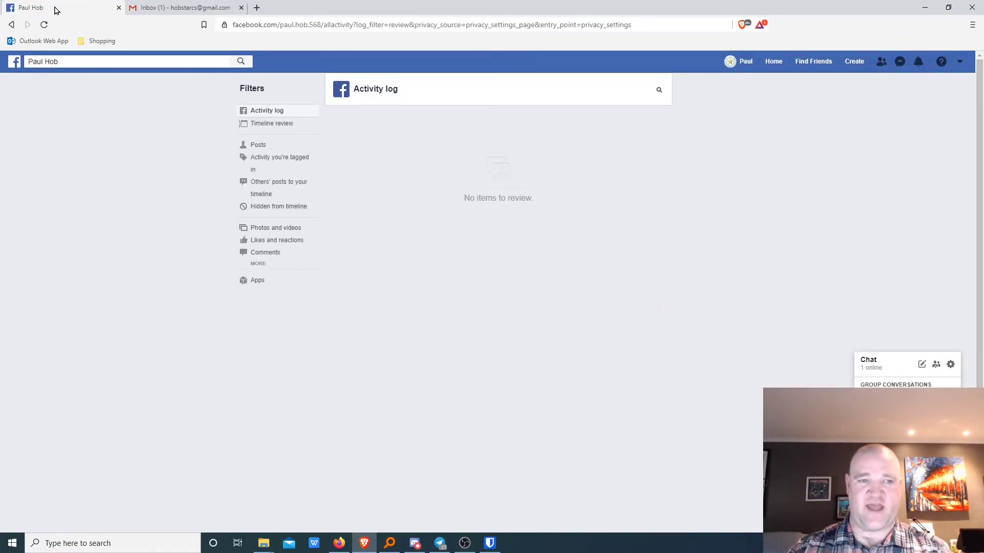
{"action": "left_click", "coordinate": [12, 27]}
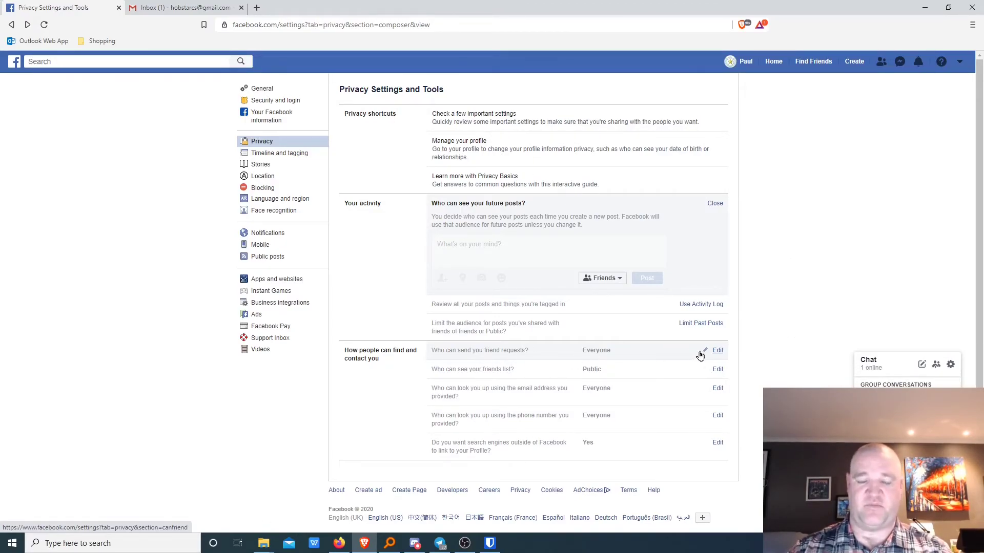
Keep friend requests open to Everyone and set the friends list visibility to Only me
{"action": "left_click", "coordinate": [719, 352]}
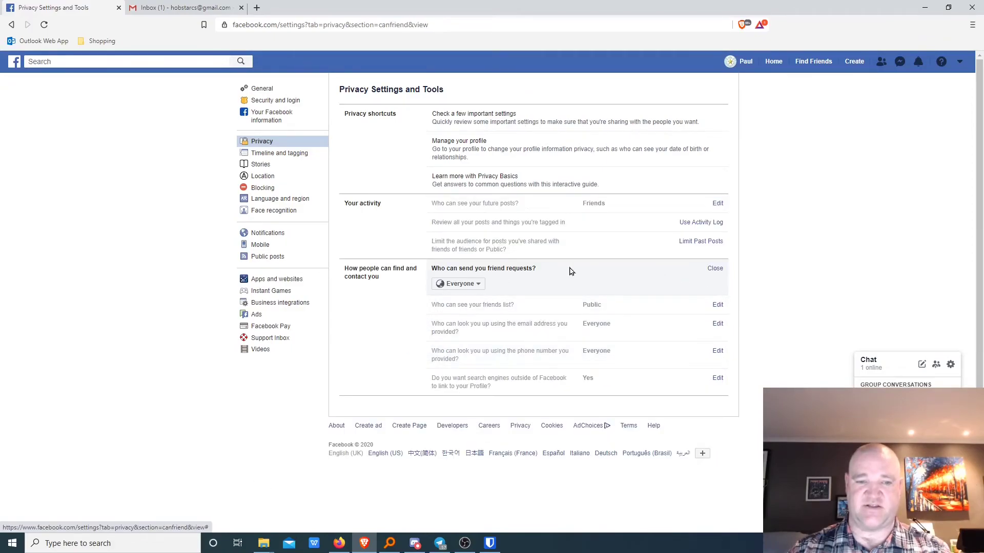
{"action": "left_click", "coordinate": [479, 285]}
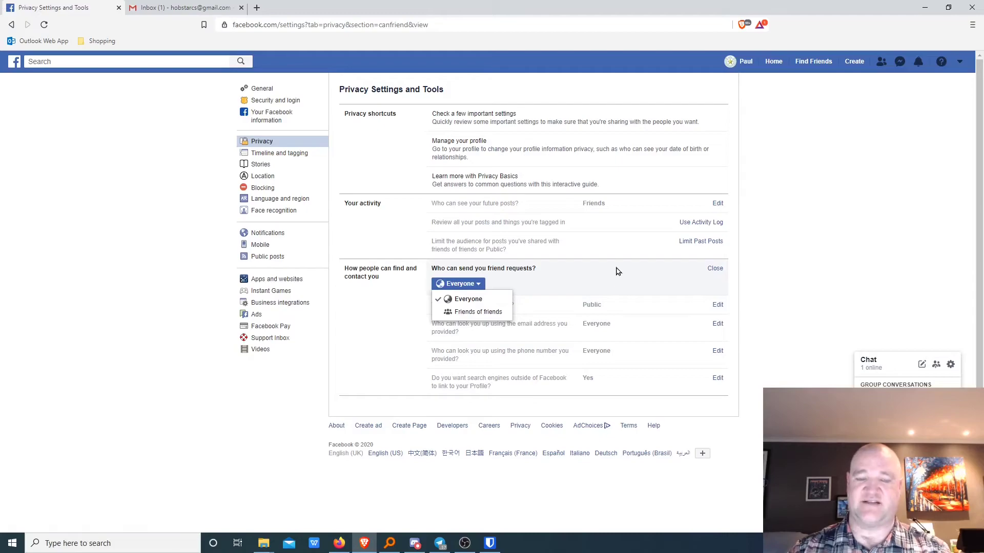
{"action": "left_click", "coordinate": [603, 280]}
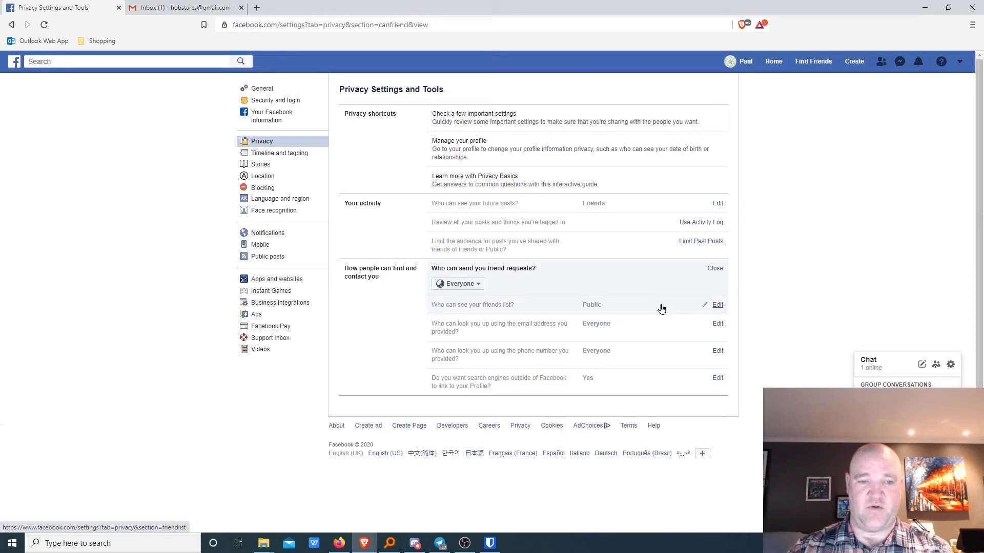
{"action": "left_click", "coordinate": [717, 306]}
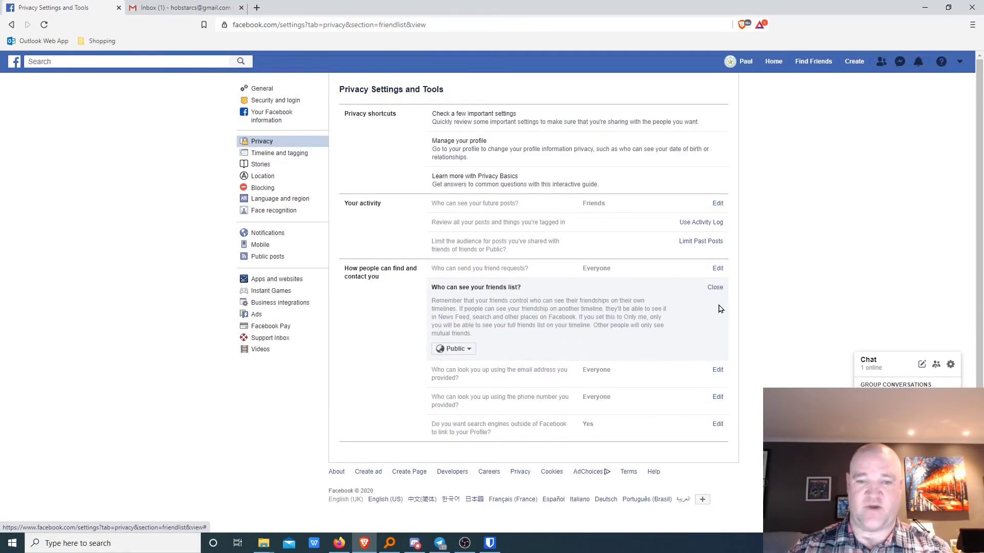
{"action": "left_click", "coordinate": [474, 353]}
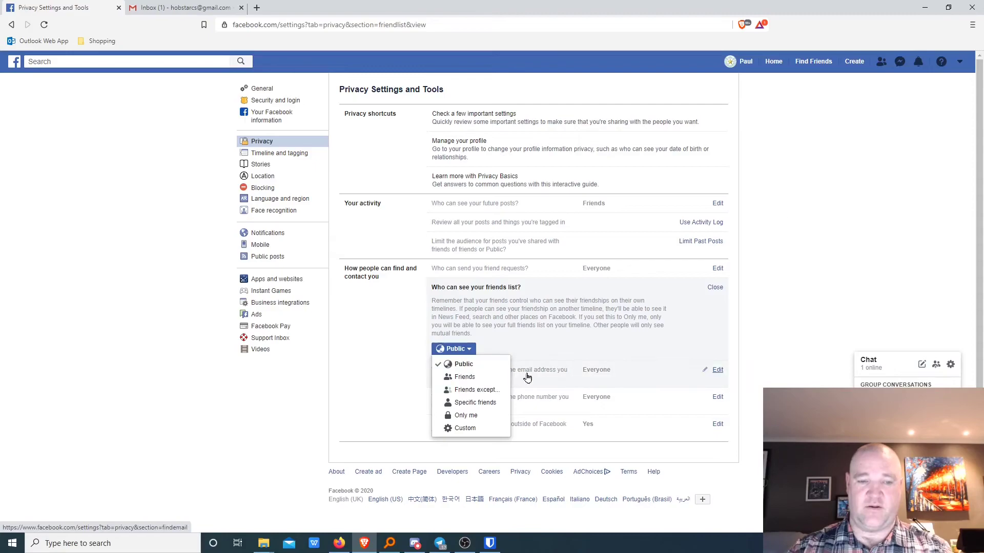
{"action": "left_click", "coordinate": [478, 418]}
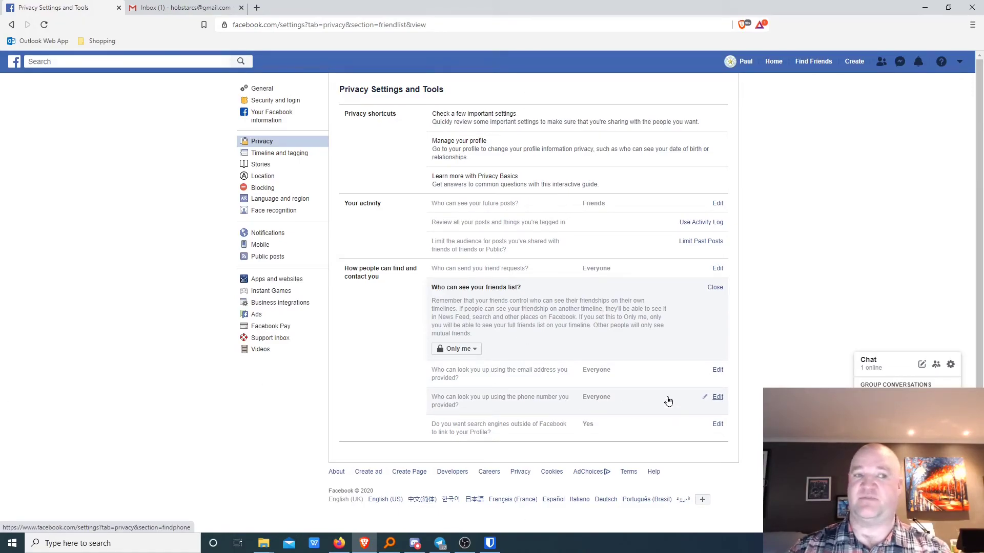
Restrict looking you up by phone number to Friends, then return to the News Feed
{"action": "left_click", "coordinate": [719, 398]}
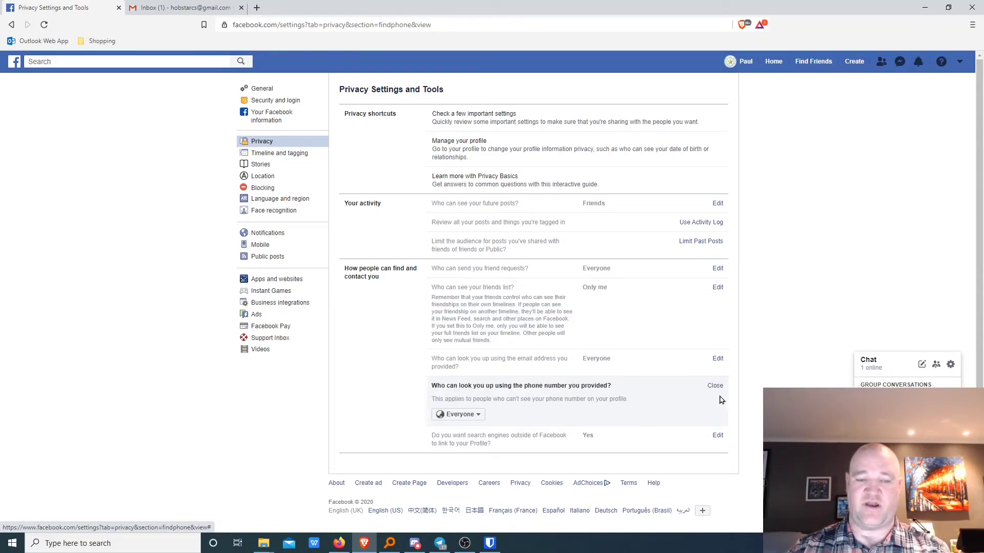
{"action": "left_click", "coordinate": [478, 414]}
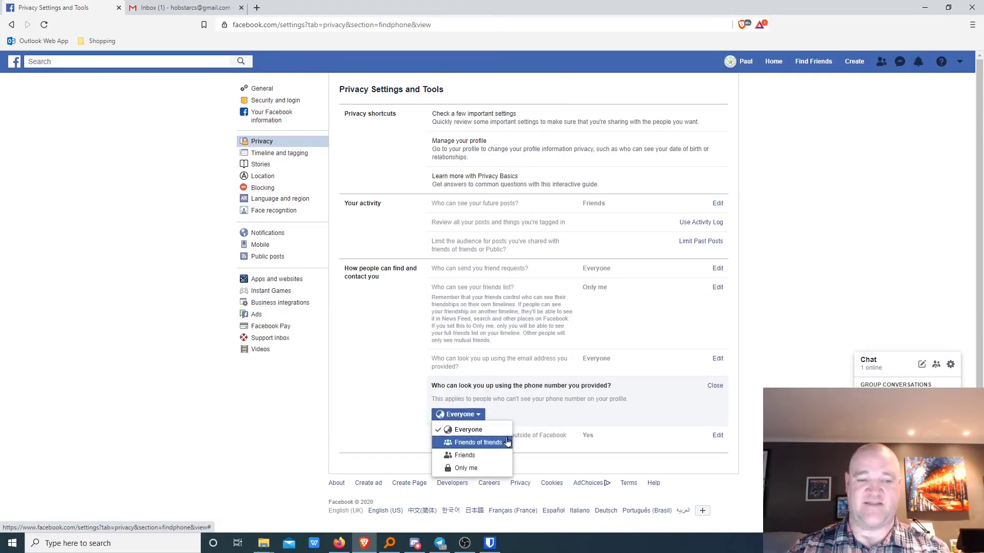
{"action": "left_click", "coordinate": [465, 455]}
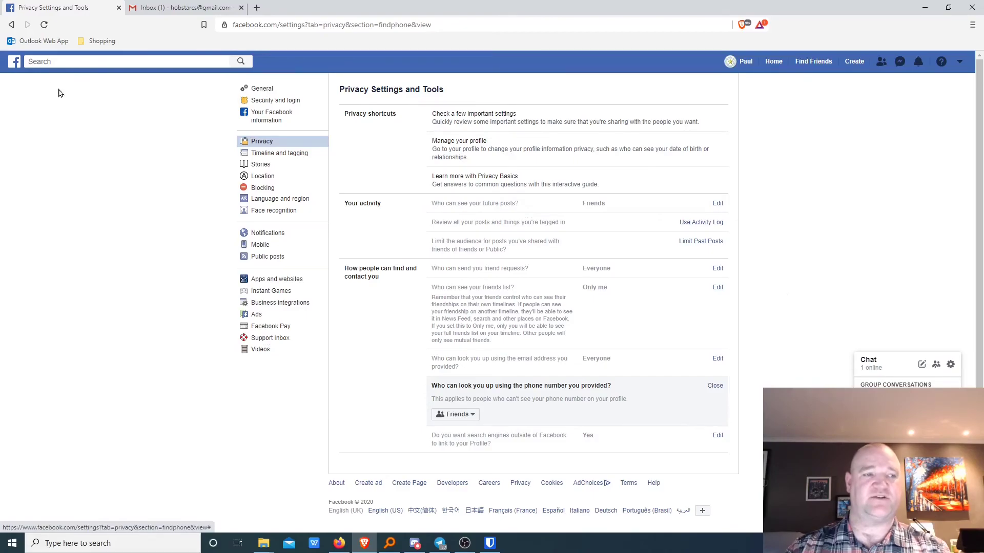
{"action": "left_click", "coordinate": [16, 63]}
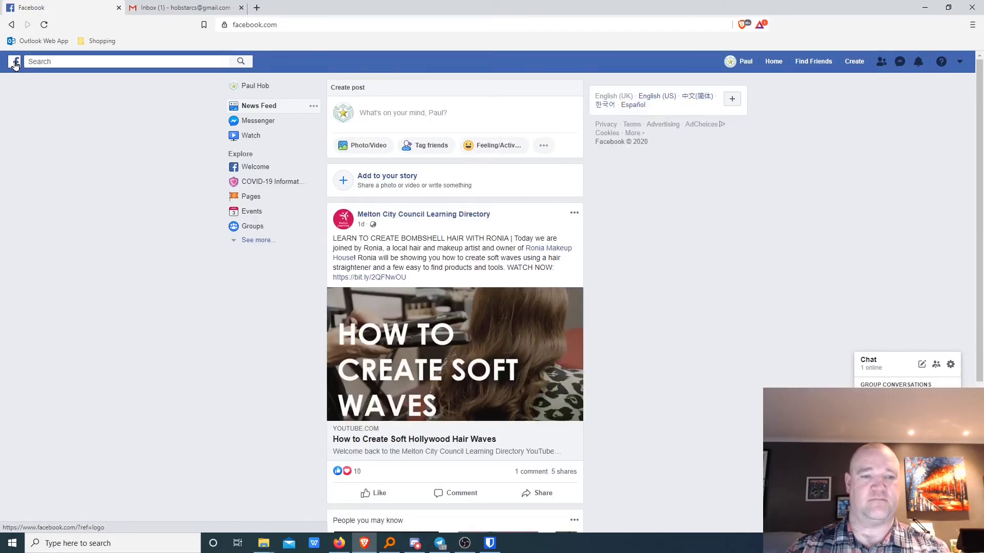
Draft a post captioned 'Have a look at my kitty.' with a pasted Pexels credit line, and add a photo
{"action": "left_click", "coordinate": [452, 113]}
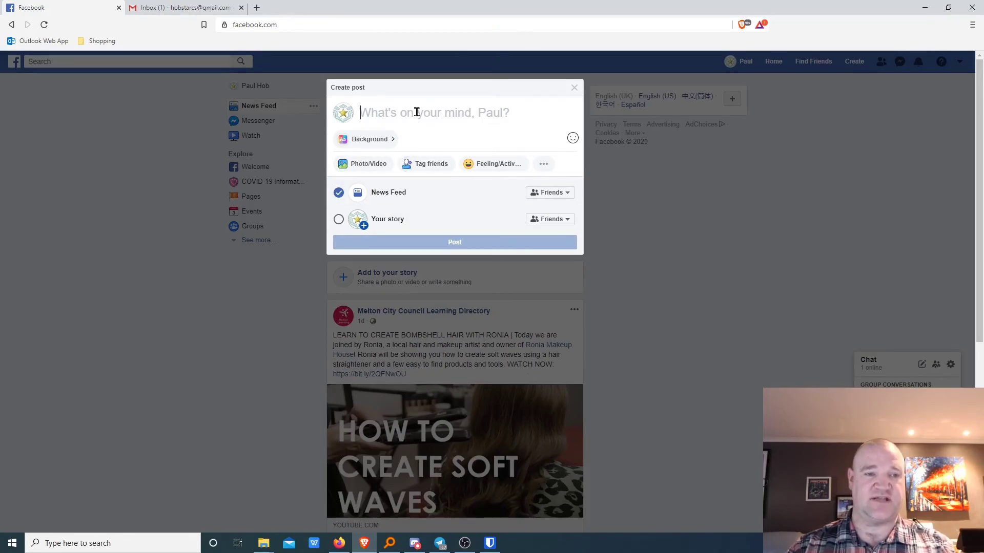
{"action": "type", "text": "Have a look at my kitty"}
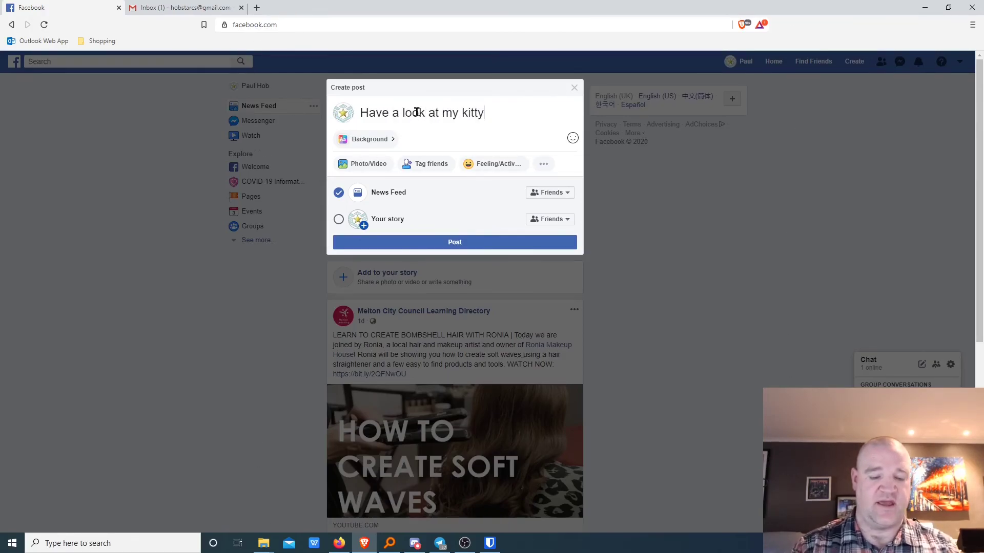
{"action": "type", "text": "."}
{"action": "key", "text": "Return"}
{"action": "type", "text": "Photo by Ihsan Aditya from Pexels"}
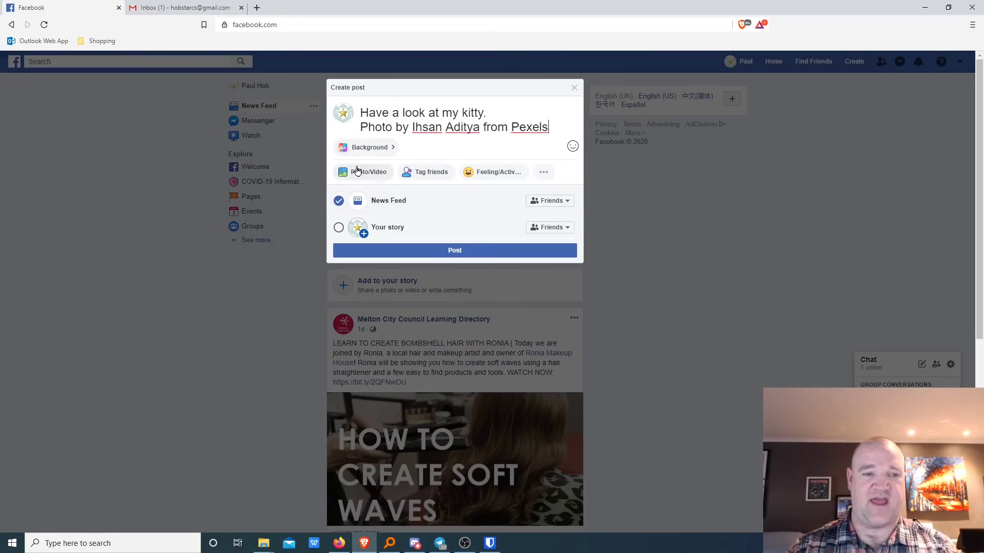
{"action": "left_click", "coordinate": [369, 177]}
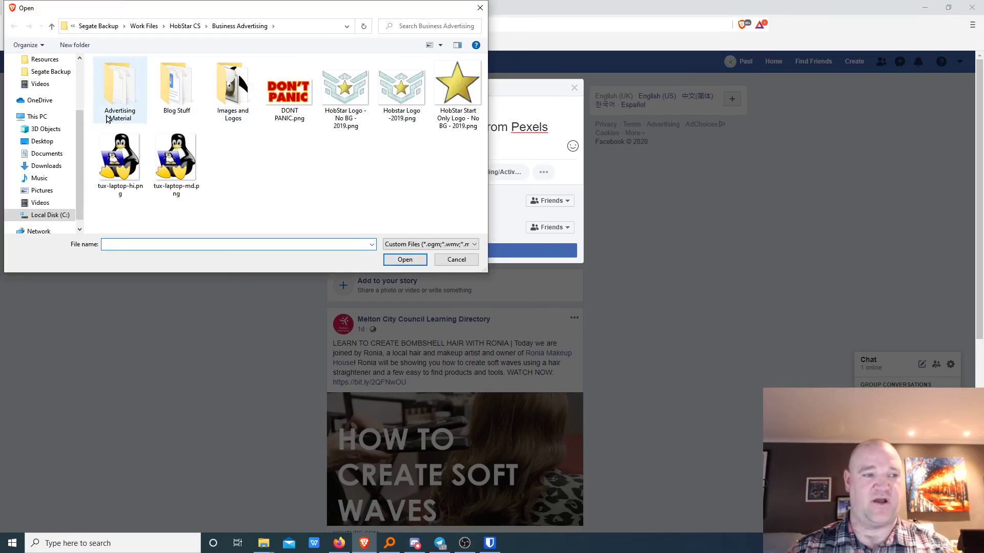
Attach the pexels kitten image from Pictures to the post and publish it
{"action": "left_click", "coordinate": [41, 190]}
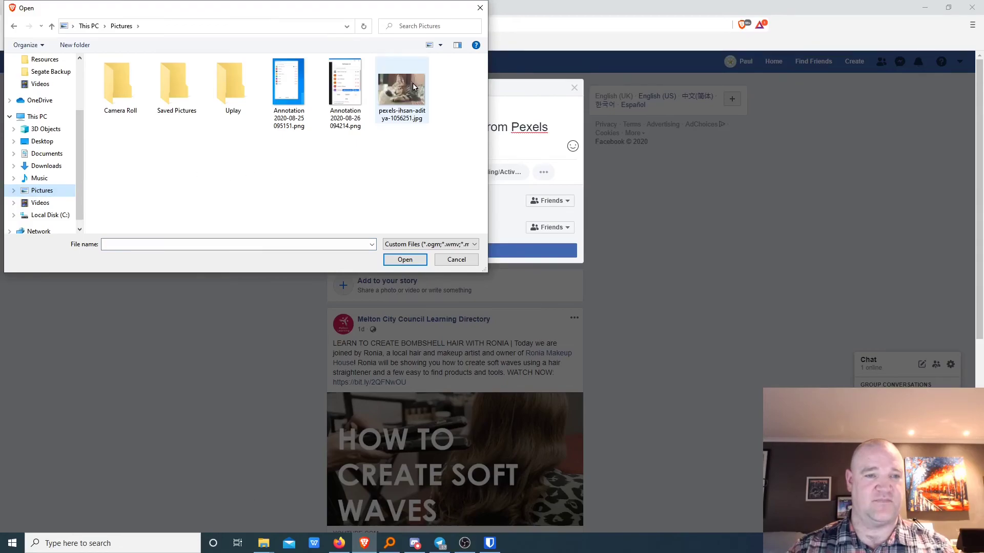
{"action": "left_click", "coordinate": [403, 85]}
{"action": "left_click", "coordinate": [407, 259]}
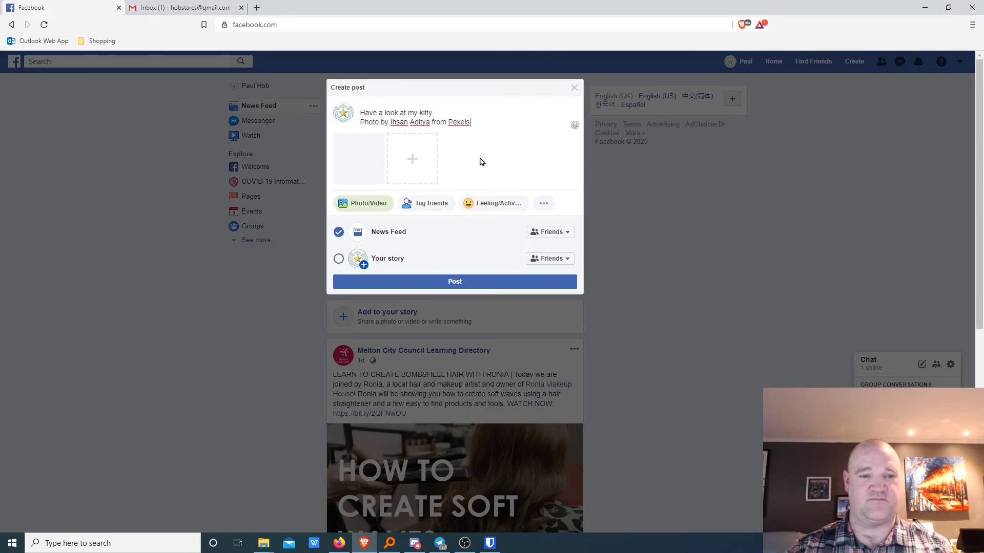
{"action": "left_click", "coordinate": [454, 283]}
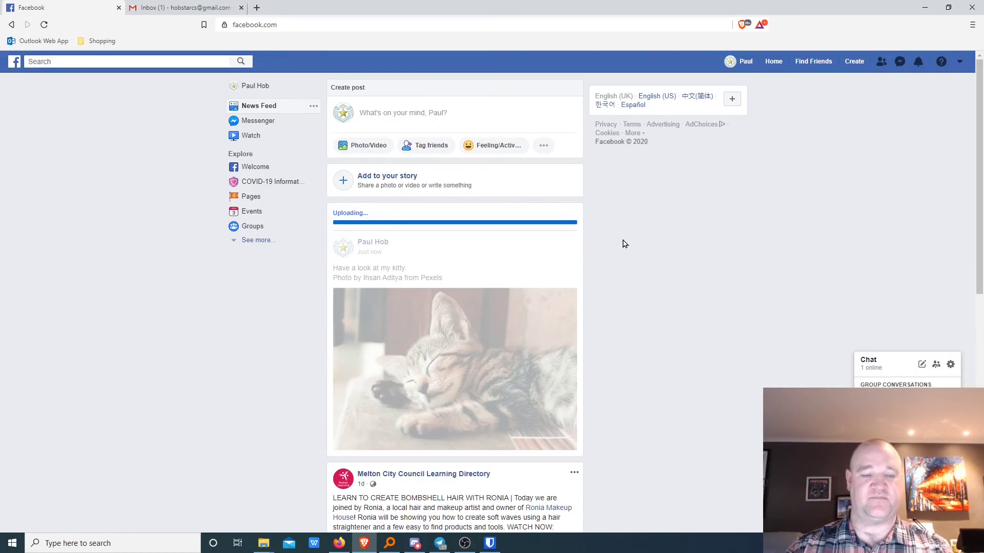
Scroll to the published kitten post, check its comment box and options menu, then dismiss the menu
{"action": "scroll", "coordinate": [396, 257], "scroll_direction": "down", "scroll_amount": 1}
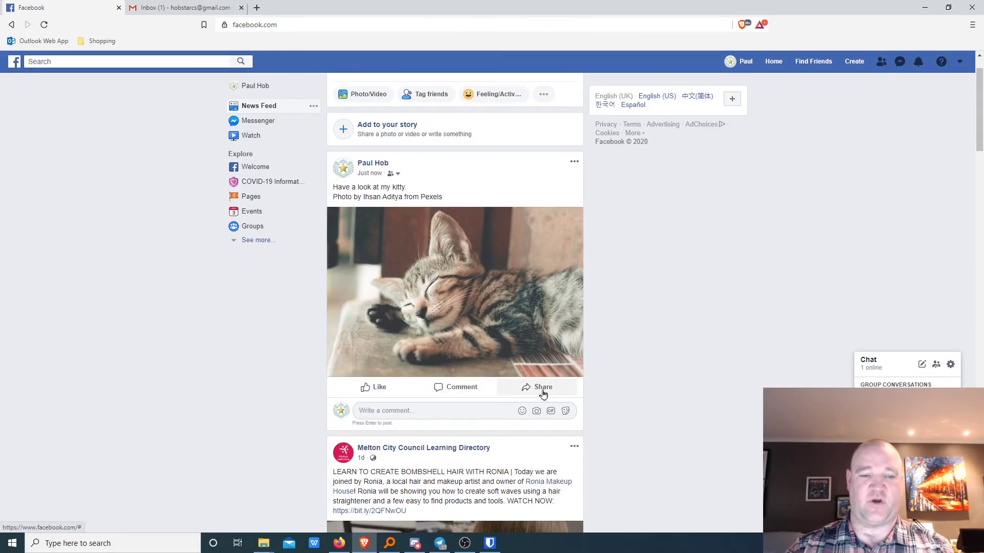
{"action": "left_click", "coordinate": [363, 411]}
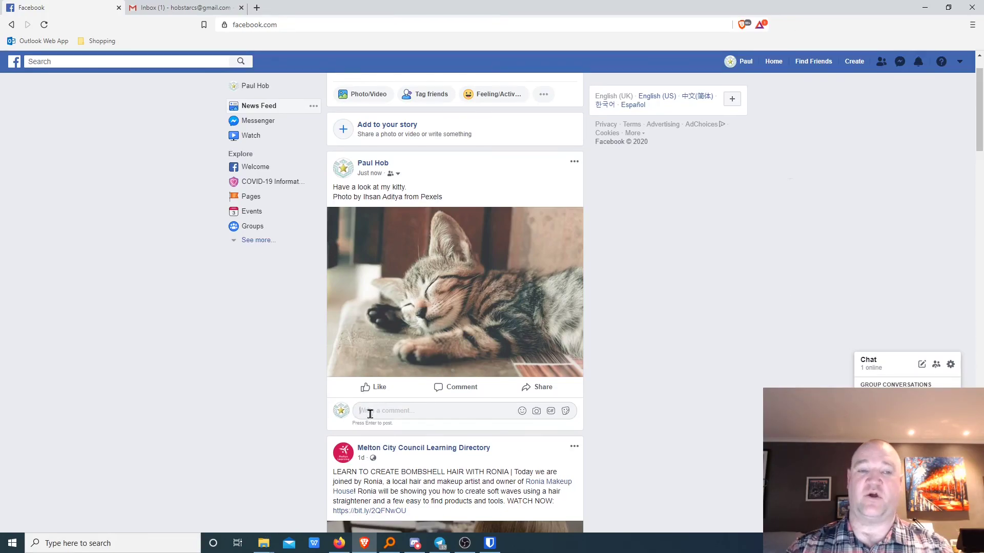
{"action": "left_click", "coordinate": [572, 165]}
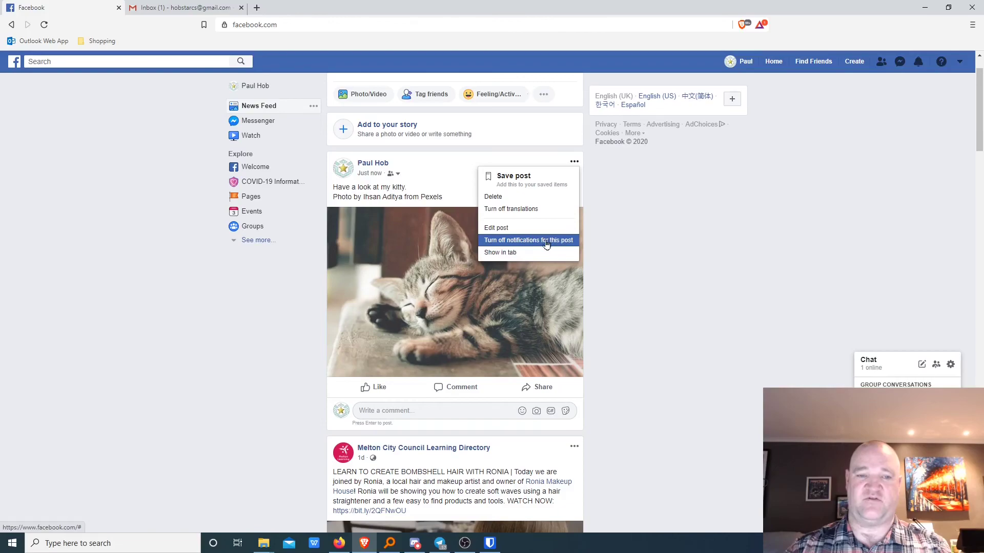
{"action": "left_click", "coordinate": [674, 211]}
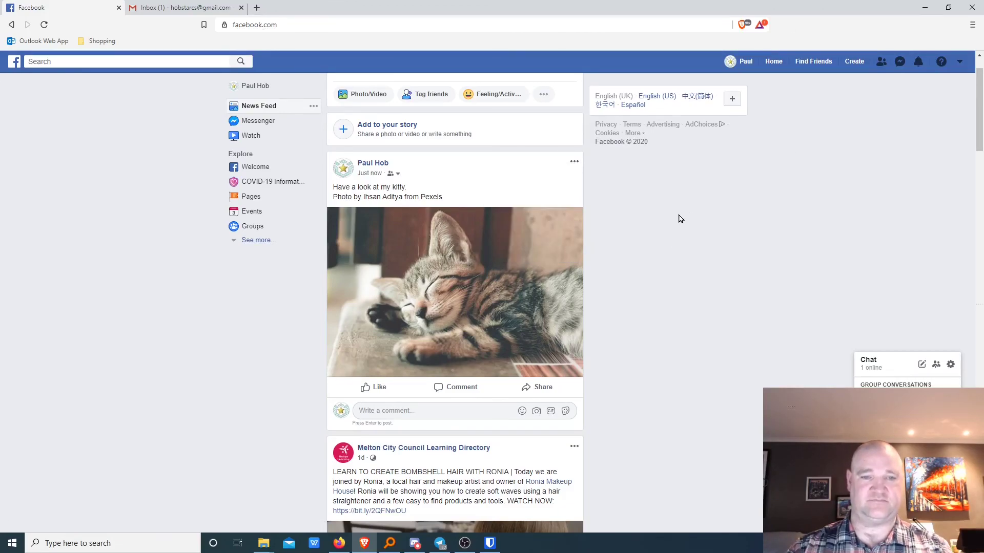